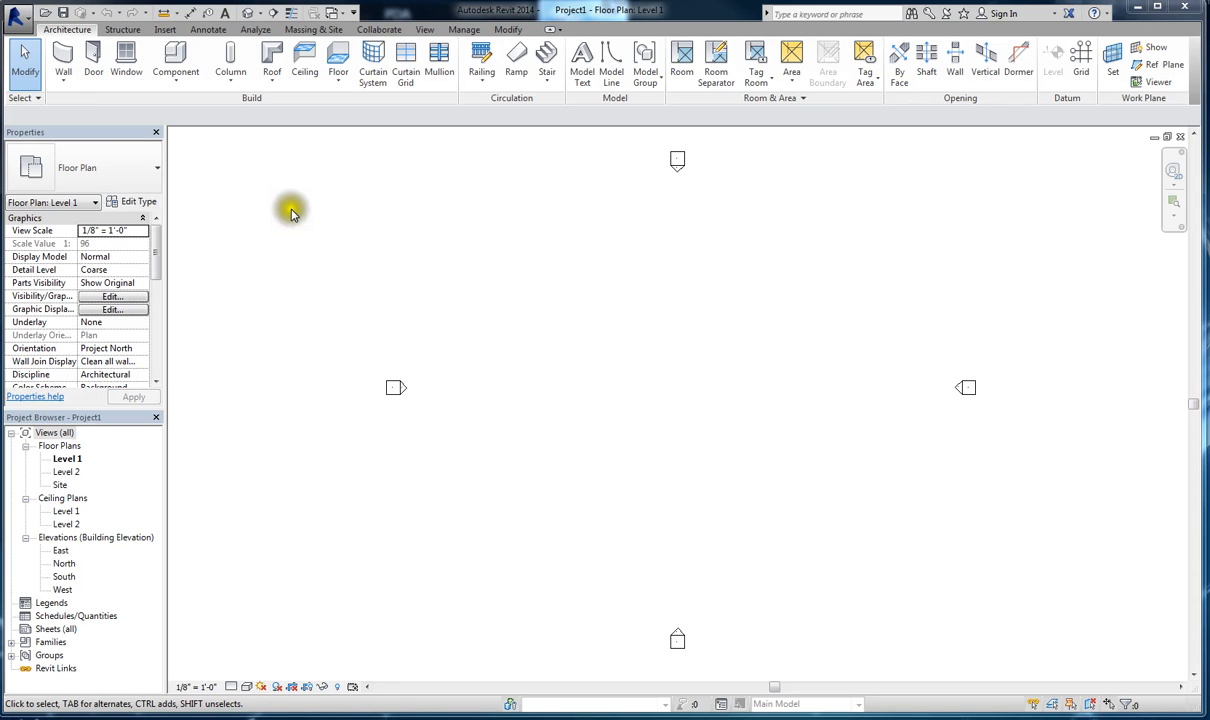
Step: Start the Wall command with the basic wall type Exterior - Brick on Mtl. Stud
{"action": "left_click", "coordinate": [63, 60]}
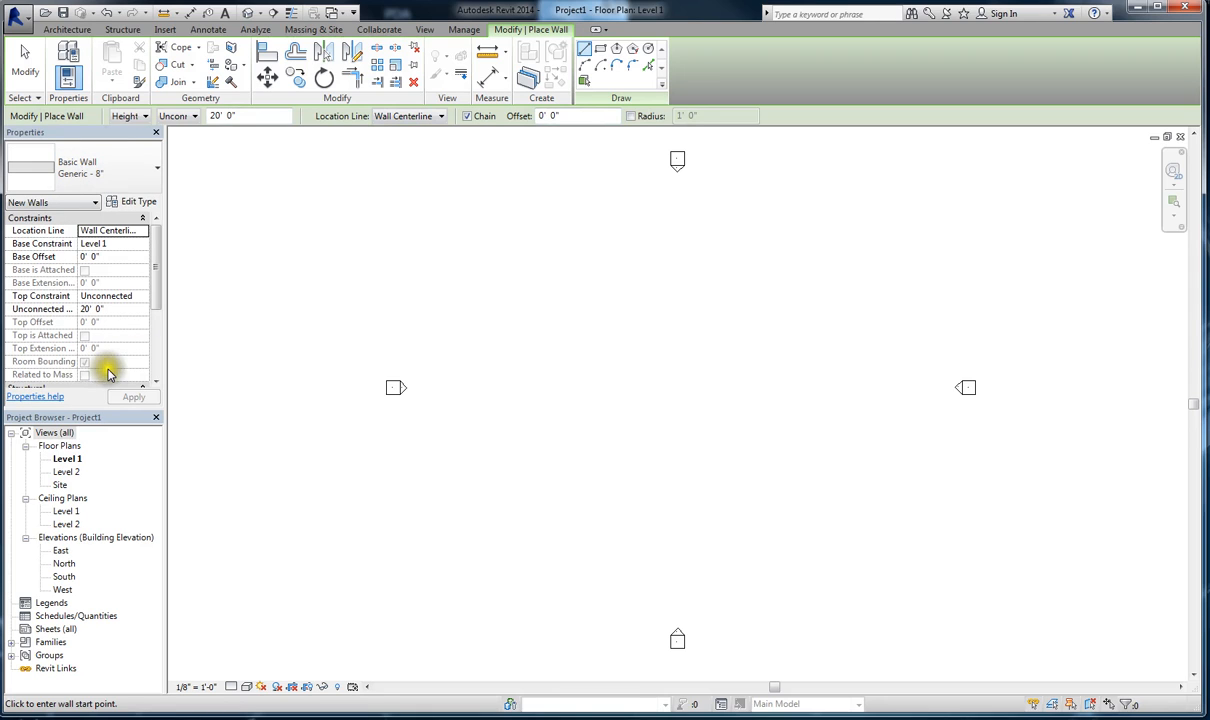
{"action": "left_click", "coordinate": [143, 172]}
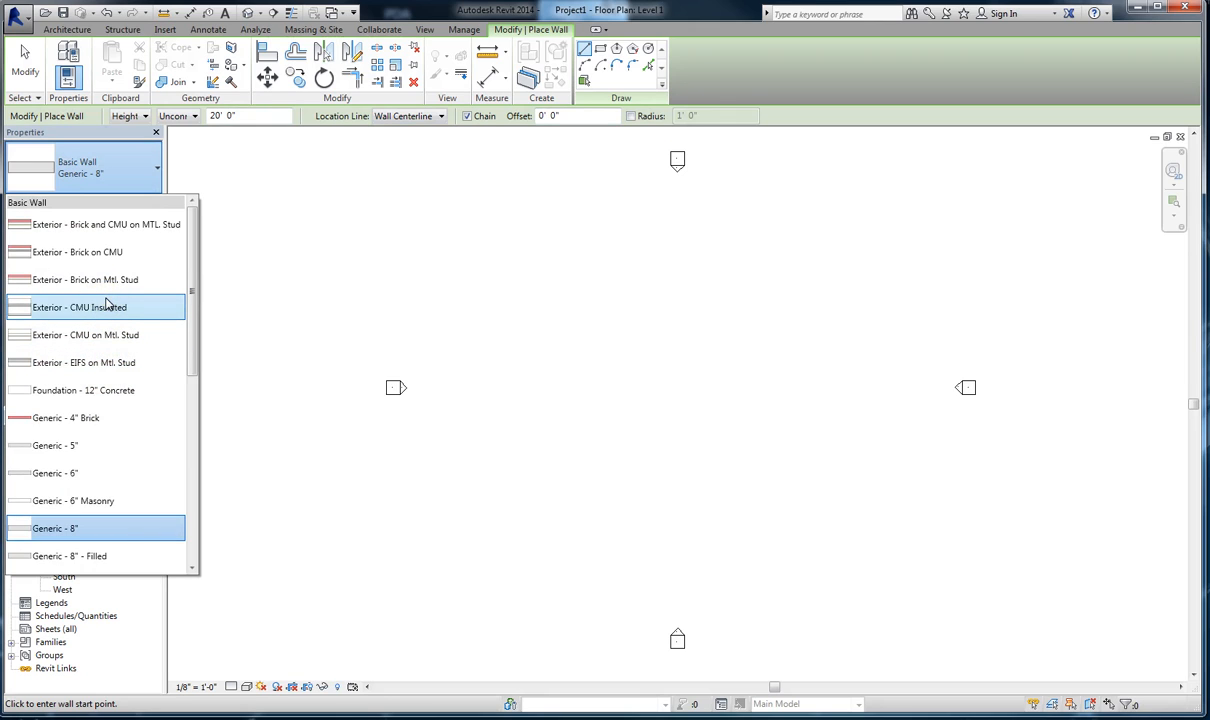
{"action": "mouse_move", "coordinate": [78, 279]}
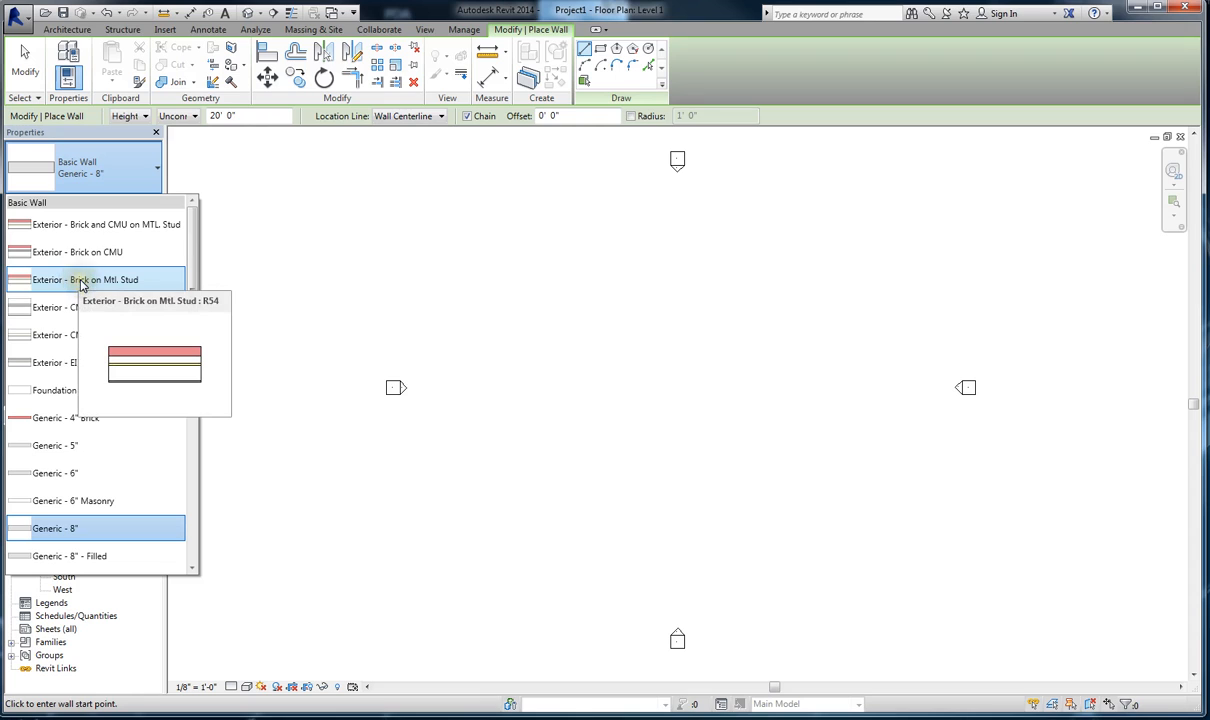
{"action": "left_click", "coordinate": [82, 282]}
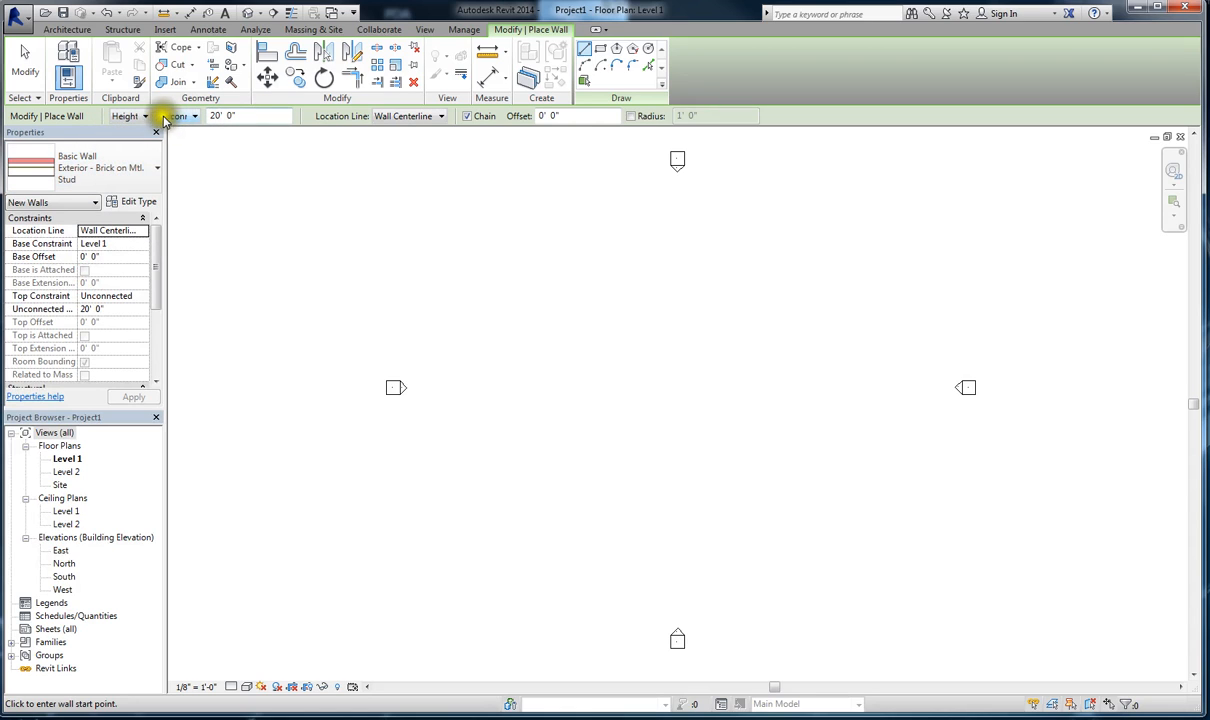
Step: Set the new walls' height to reach Level 2 and their location line to Finish Face: Exterior
{"action": "left_click", "coordinate": [195, 116]}
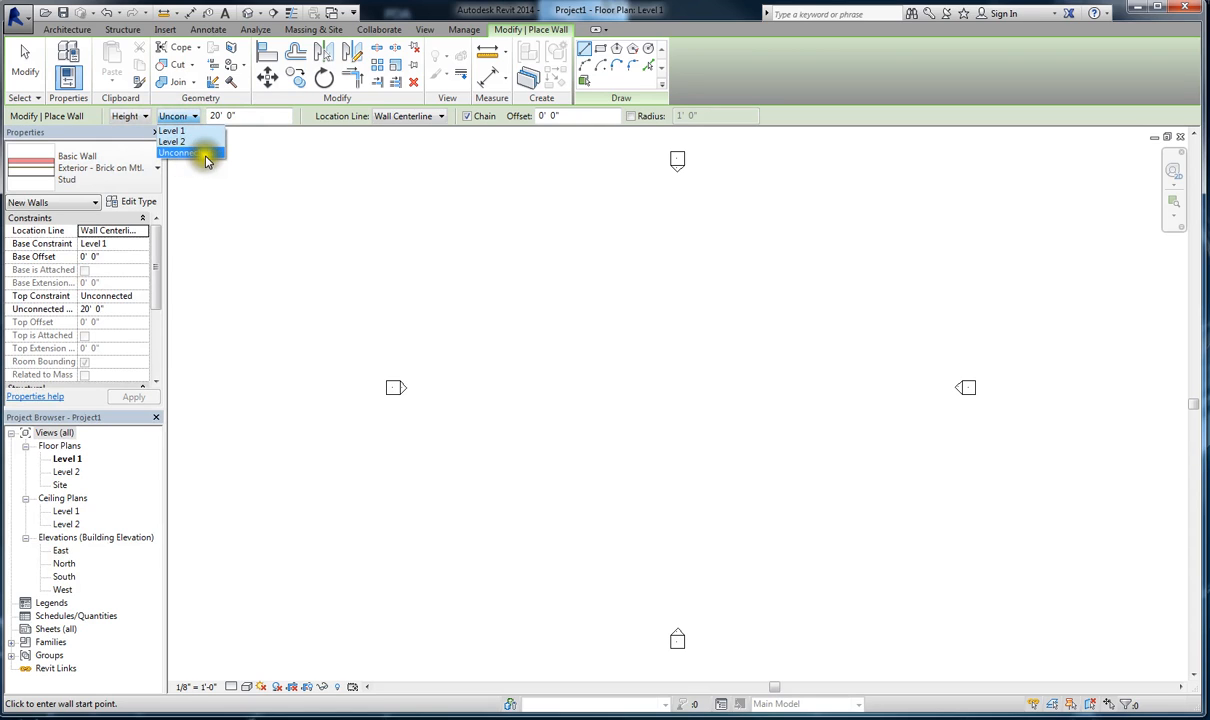
{"action": "left_click", "coordinate": [235, 114]}
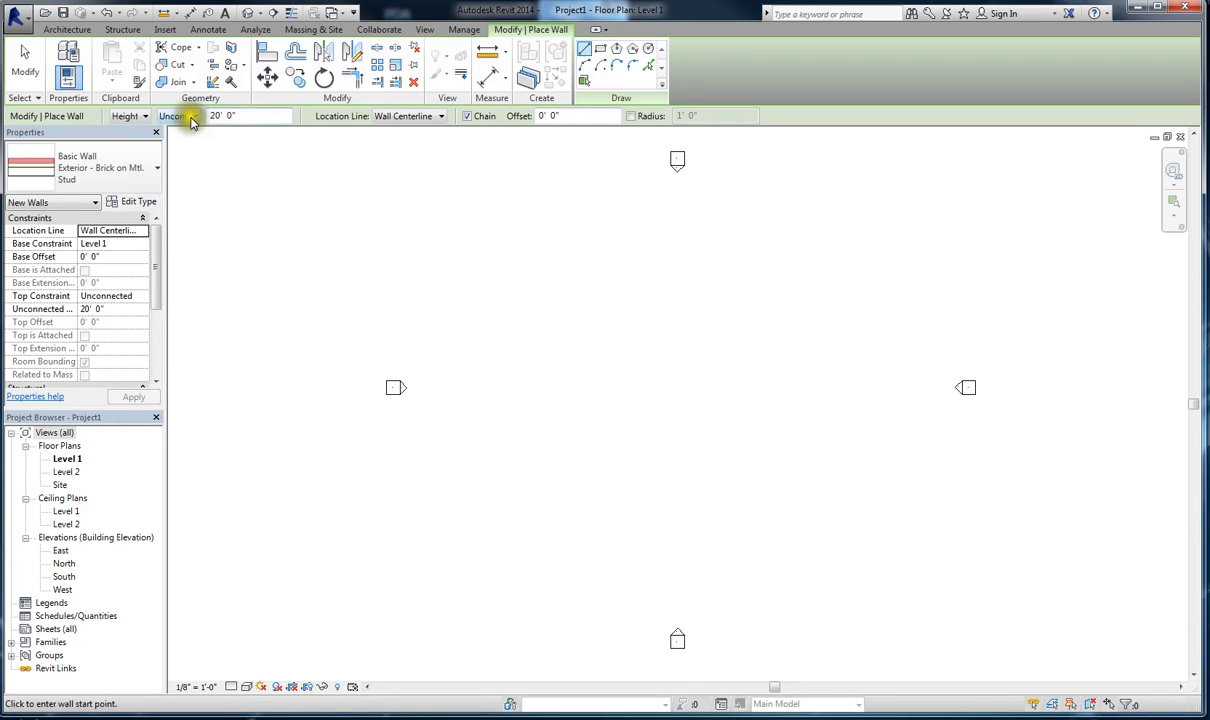
{"action": "left_click", "coordinate": [194, 116]}
{"action": "left_click", "coordinate": [188, 155]}
{"action": "left_click_drag", "start_coordinate": [241, 115], "coordinate": [210, 113]}
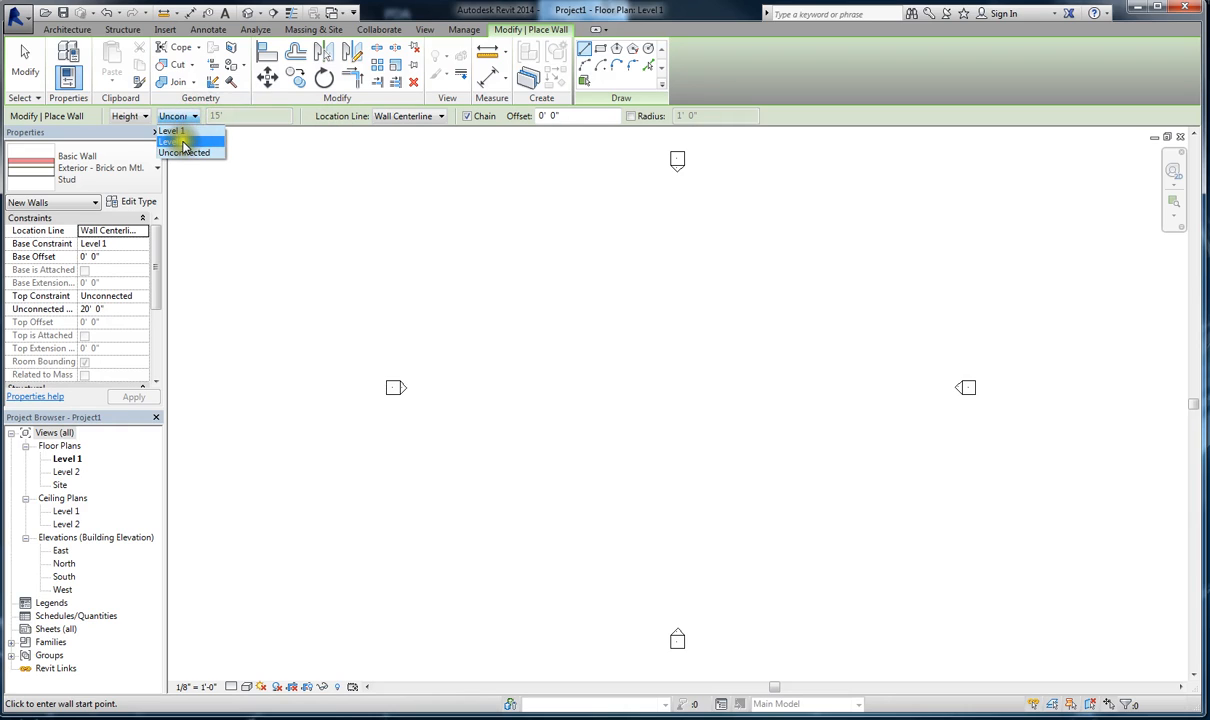
{"action": "left_click", "coordinate": [184, 142]}
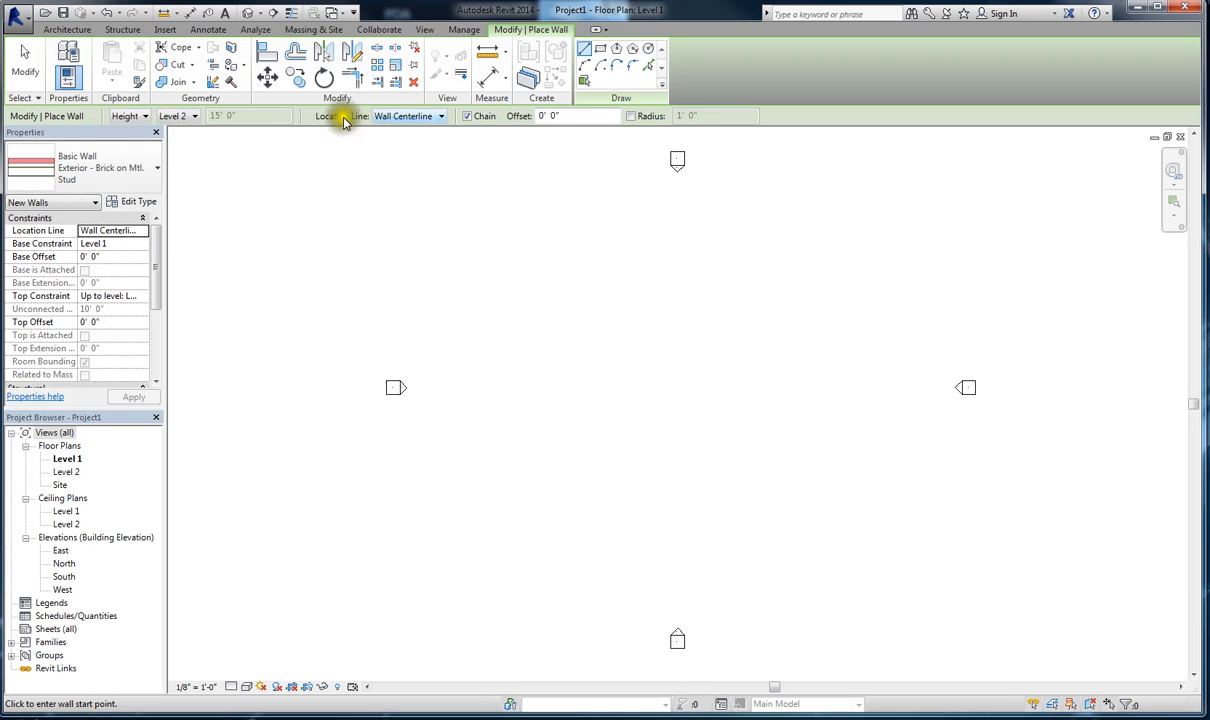
{"action": "left_click", "coordinate": [427, 117]}
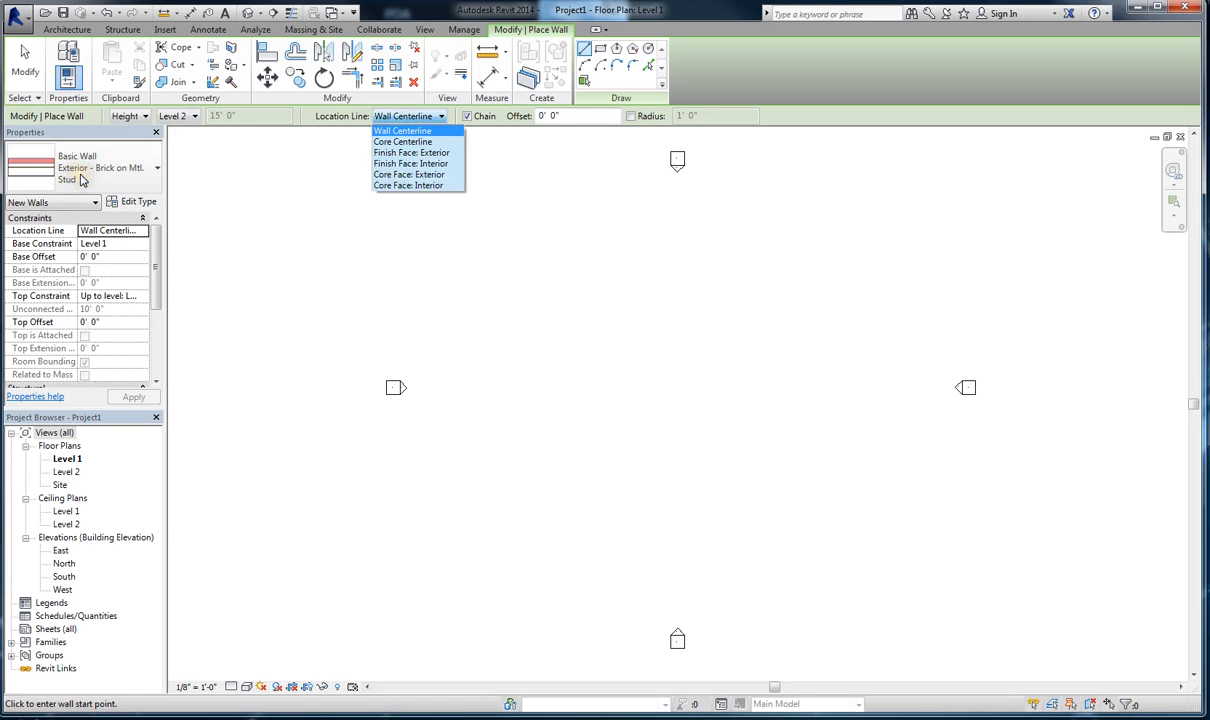
{"action": "left_click", "coordinate": [402, 154]}
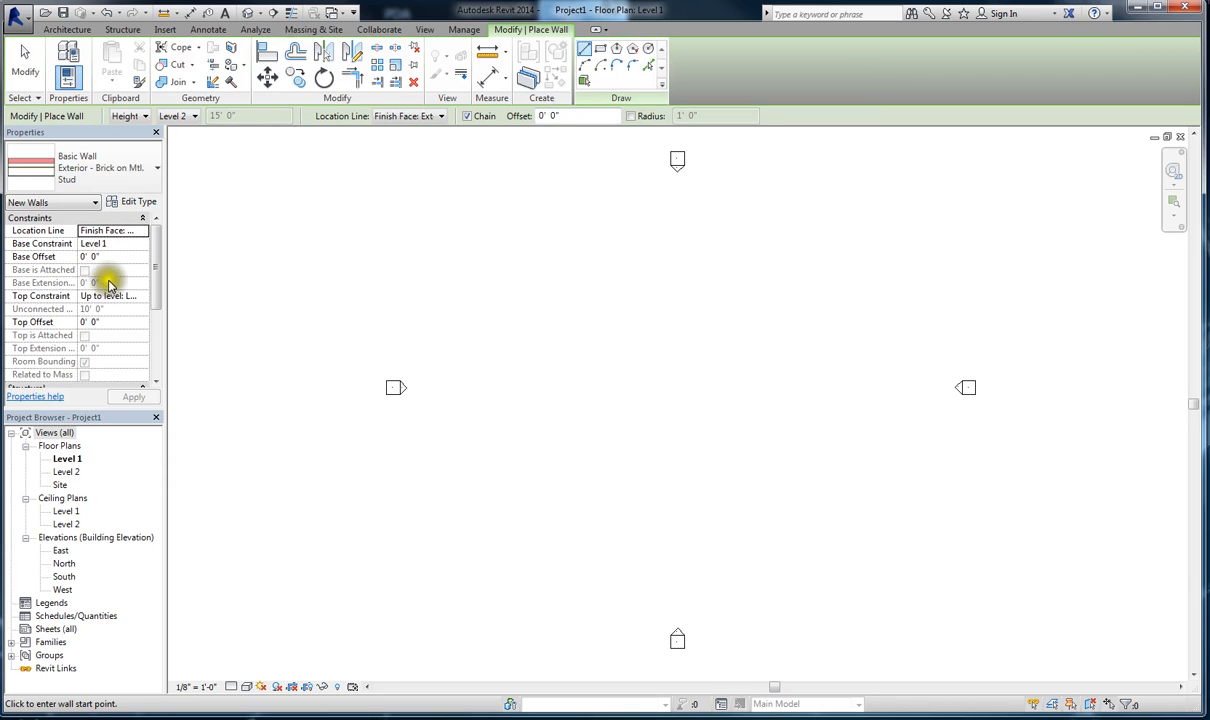
Step: Draw a chain of four straight orthogonal walls forming a rectangle about 37' long, between the elevation markers
{"action": "left_click", "coordinate": [498, 340]}
{"action": "scroll", "coordinate": [555, 342], "scroll_direction": "up", "scroll_amount": 2}
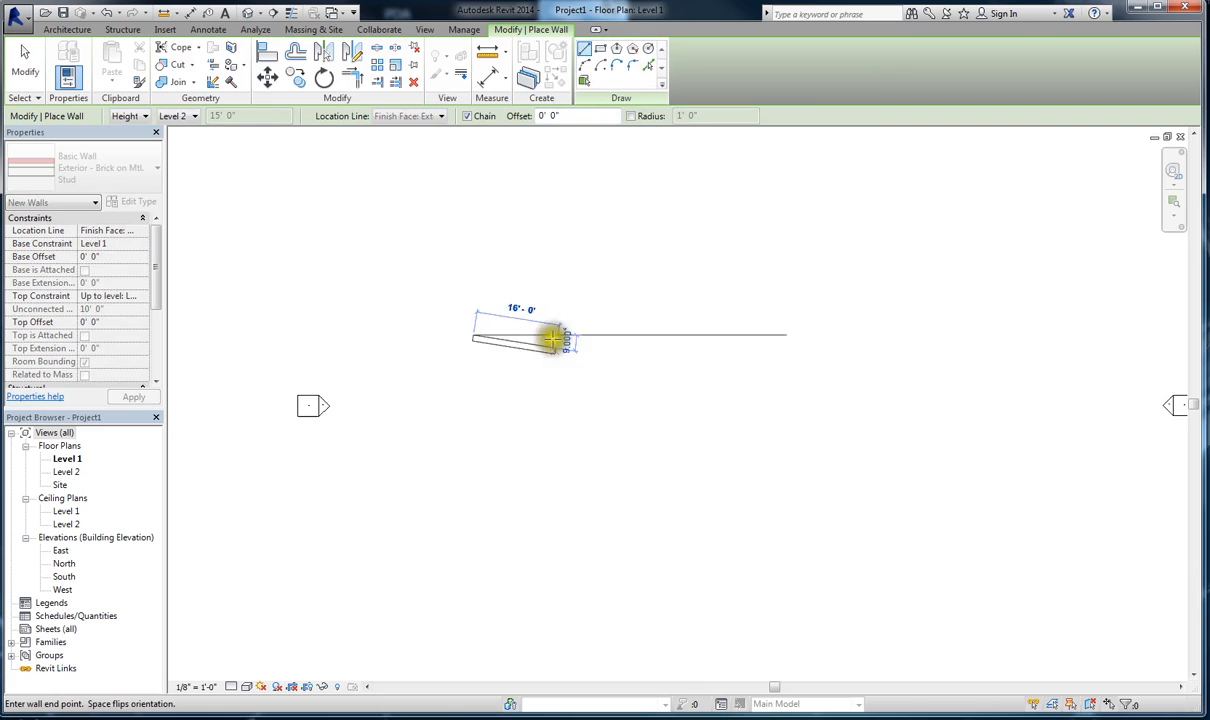
{"action": "scroll", "coordinate": [555, 340], "scroll_direction": "up", "scroll_amount": 2}
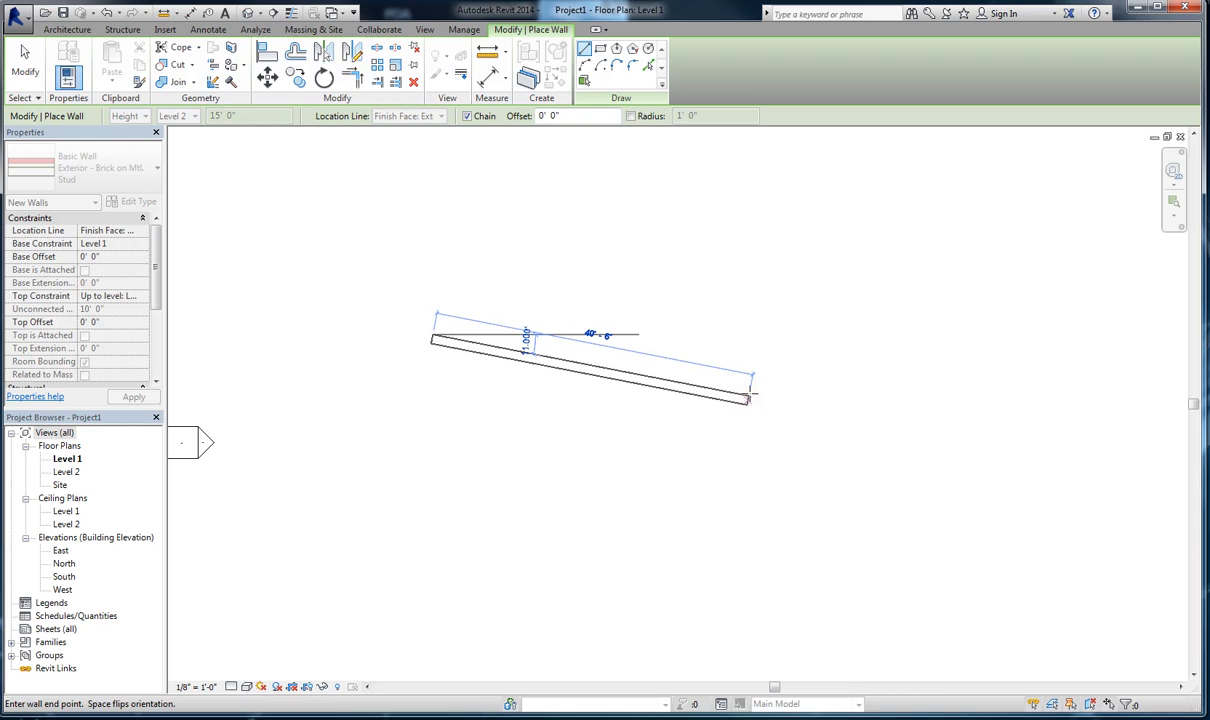
{"action": "left_click", "coordinate": [751, 393]}
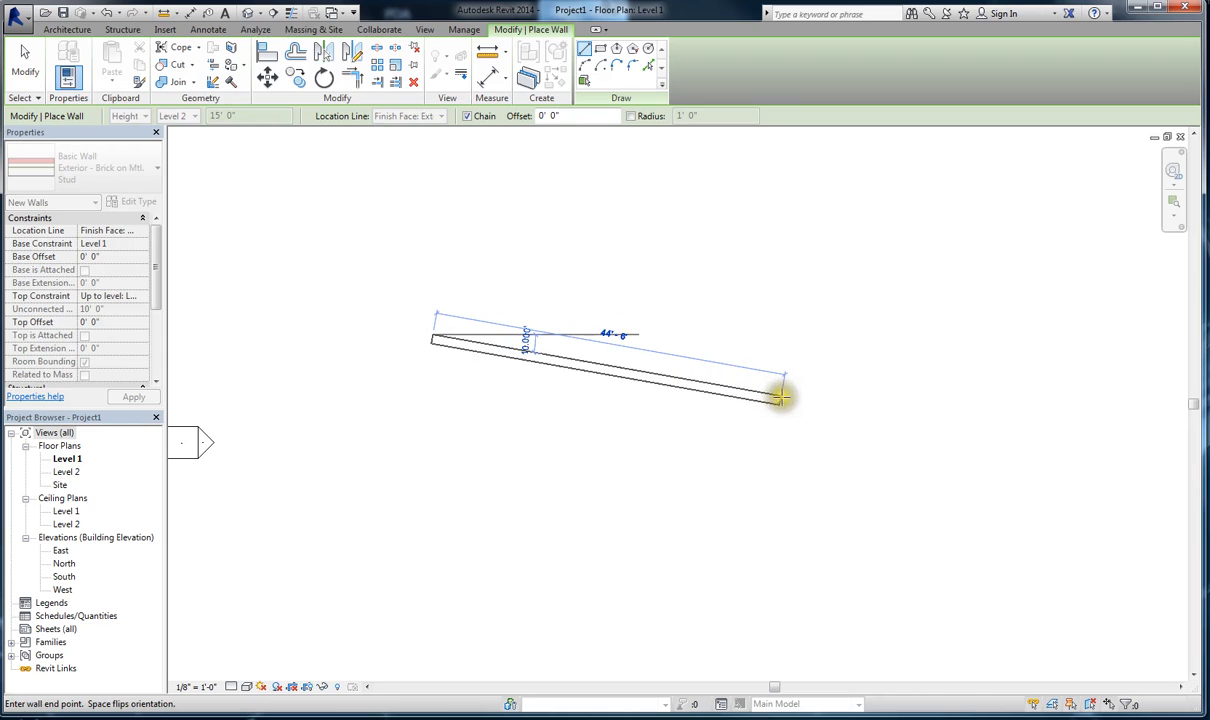
{"action": "key", "text": "shift"}
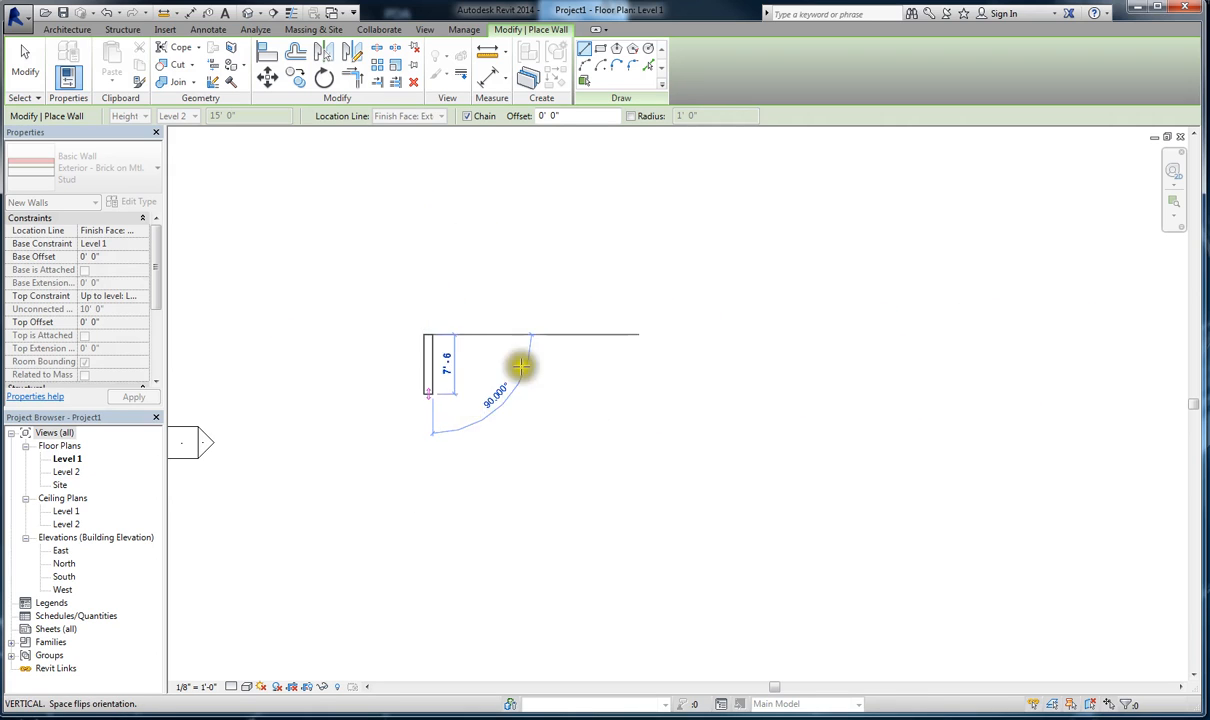
{"action": "left_click", "coordinate": [734, 338]}
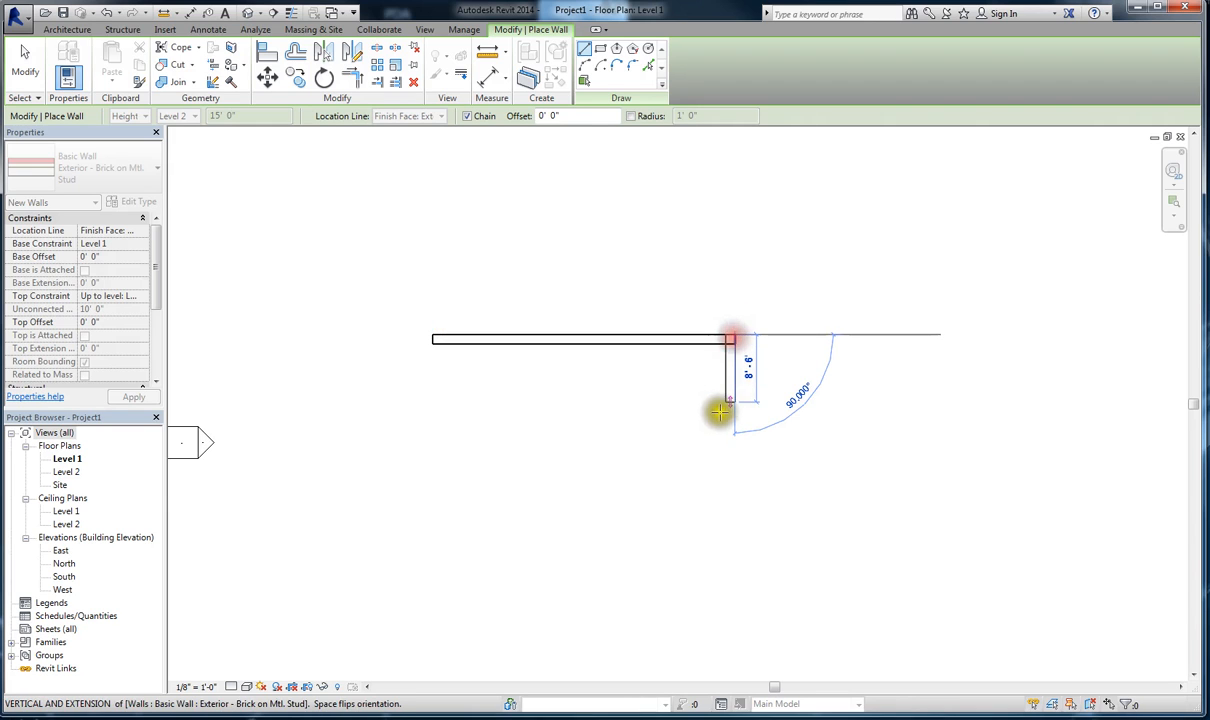
{"action": "left_click", "coordinate": [730, 511]}
{"action": "left_click", "coordinate": [440, 513]}
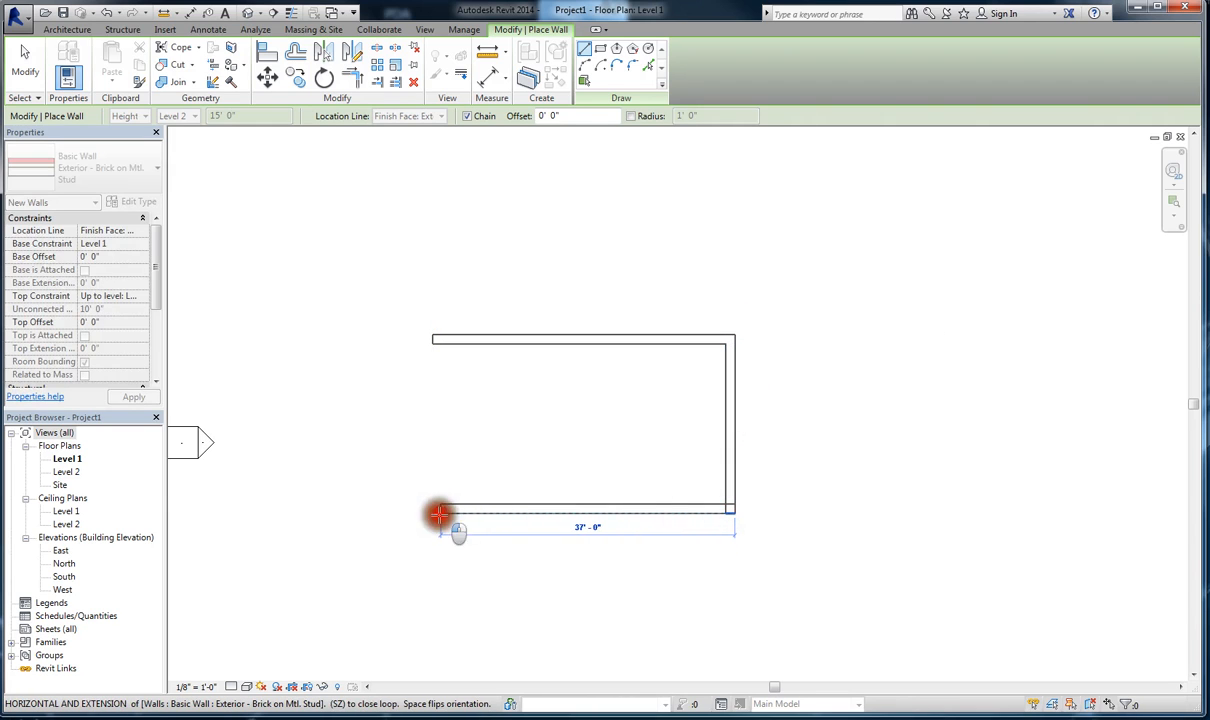
{"action": "left_click", "coordinate": [441, 338]}
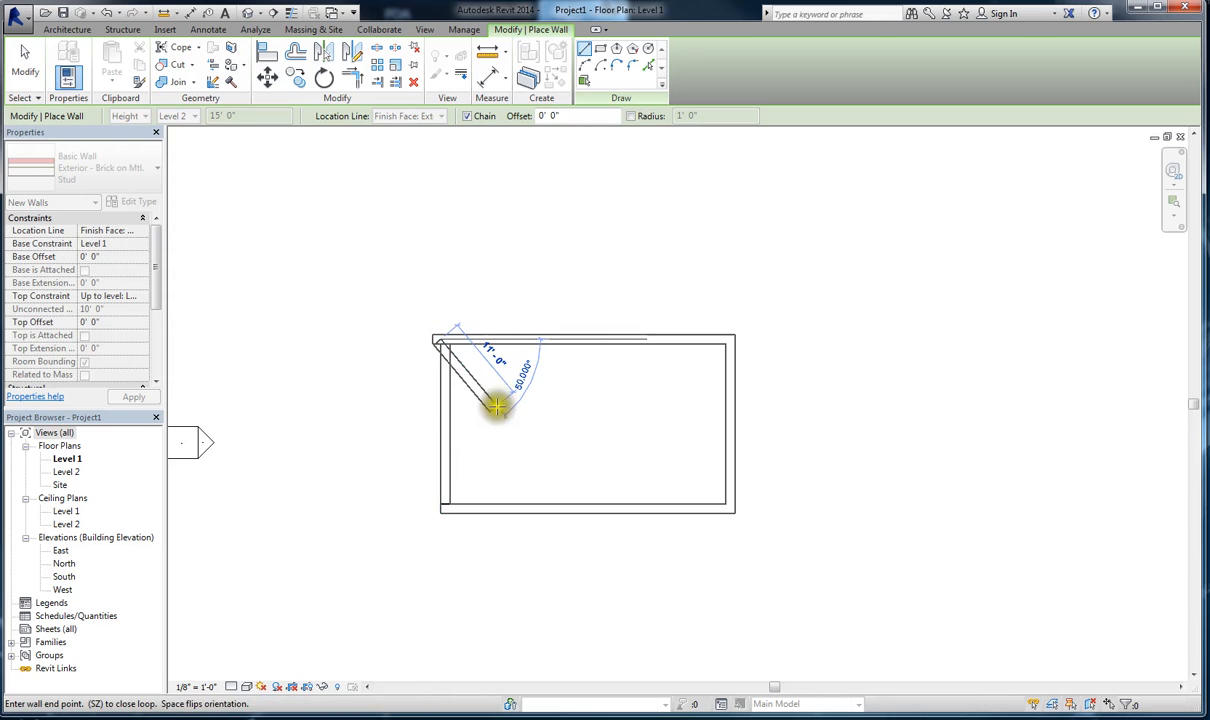
{"action": "key", "text": "Escape"}
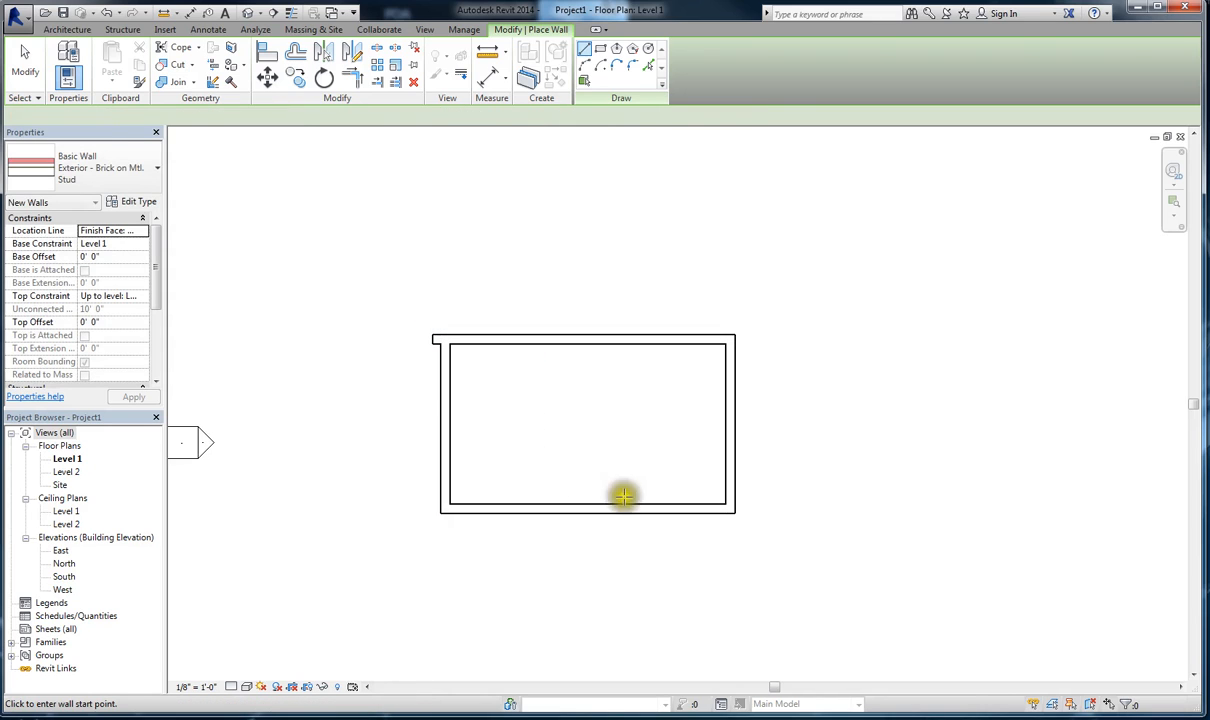
Step: Set the Level 1 floor plan's detail level to Fine
{"action": "scroll", "coordinate": [487, 420], "scroll_direction": "up", "scroll_amount": 3}
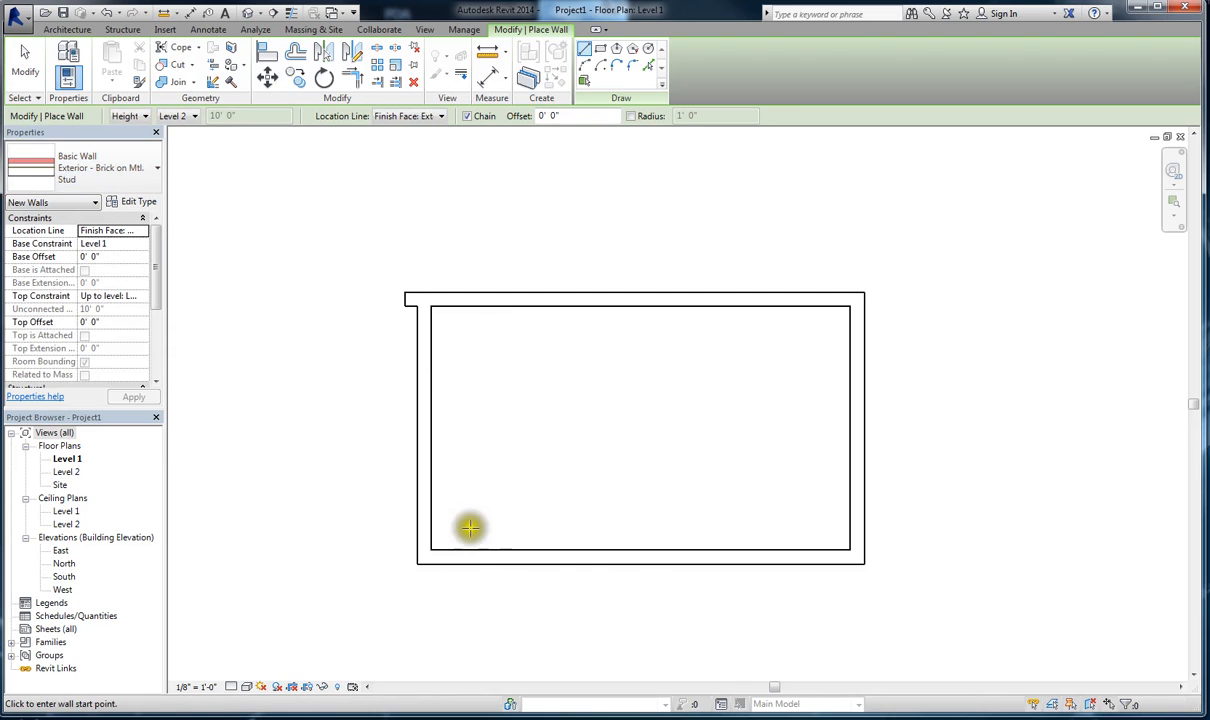
{"action": "left_click", "coordinate": [230, 690]}
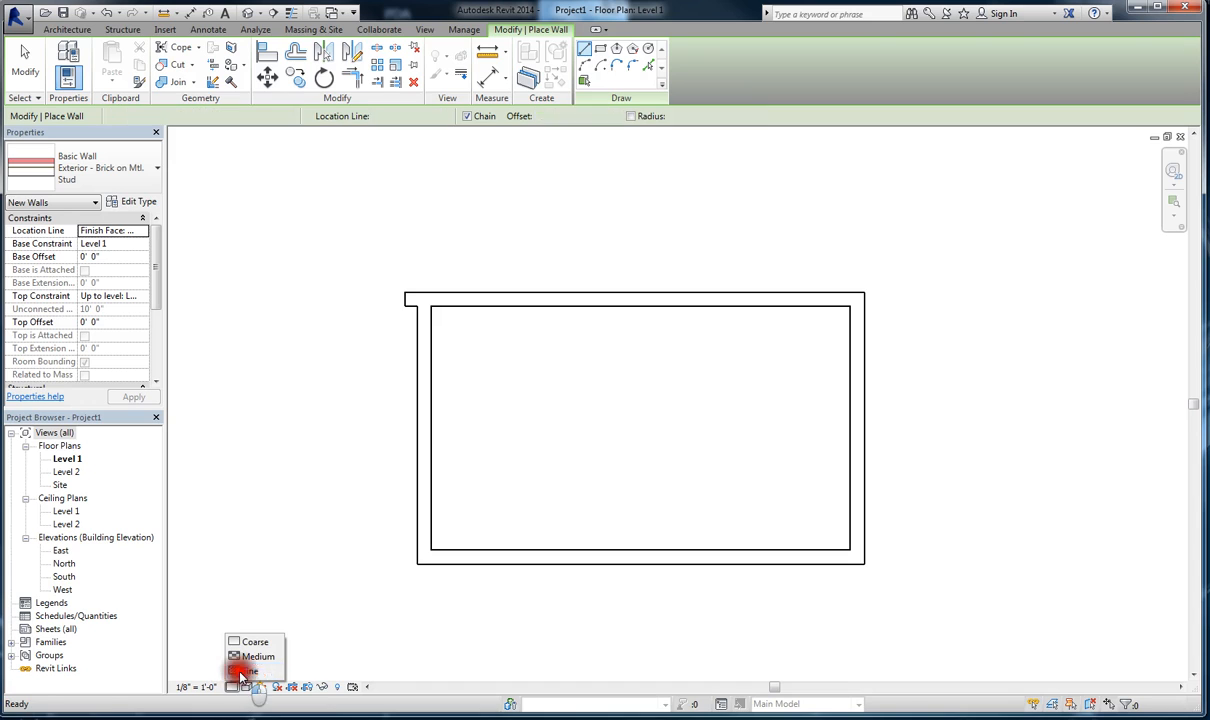
{"action": "left_click", "coordinate": [241, 671]}
Step: Turn on Thin Lines so the wall layers are drawn with single-width lines
{"action": "scroll", "coordinate": [421, 549], "scroll_direction": "up", "scroll_amount": 3}
{"action": "scroll", "coordinate": [421, 549], "scroll_direction": "up", "scroll_amount": 2}
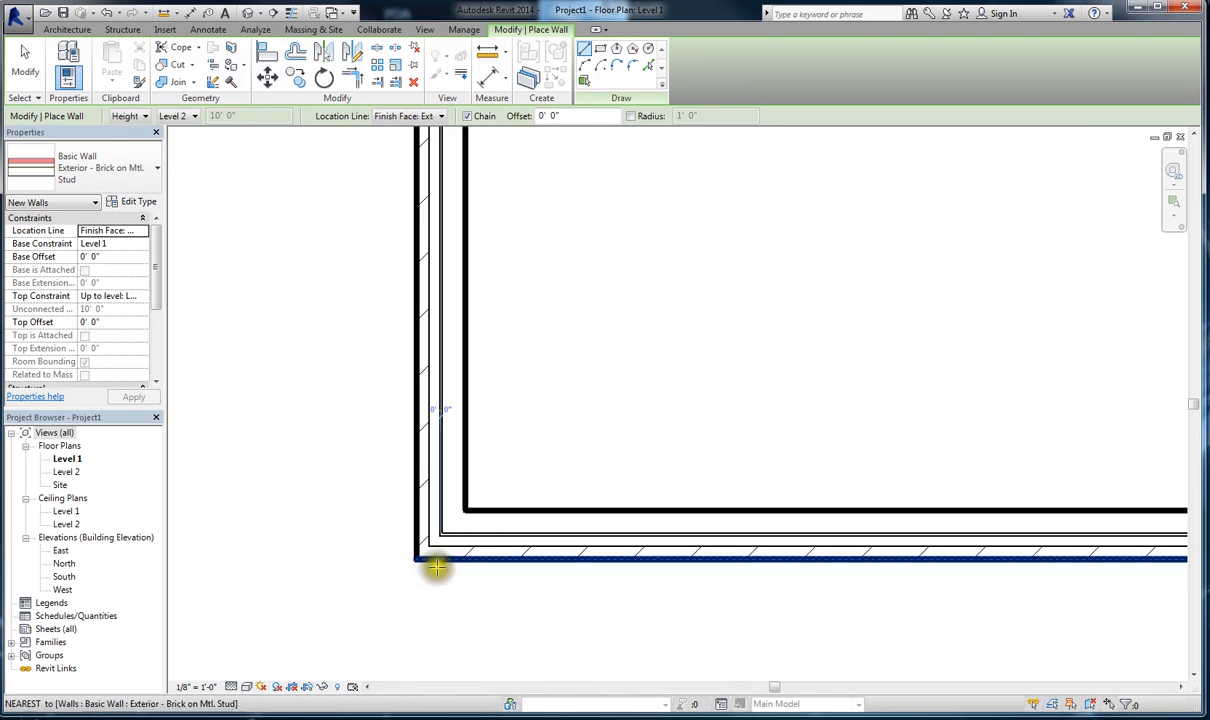
{"action": "scroll", "coordinate": [467, 514], "scroll_direction": "up", "scroll_amount": 3}
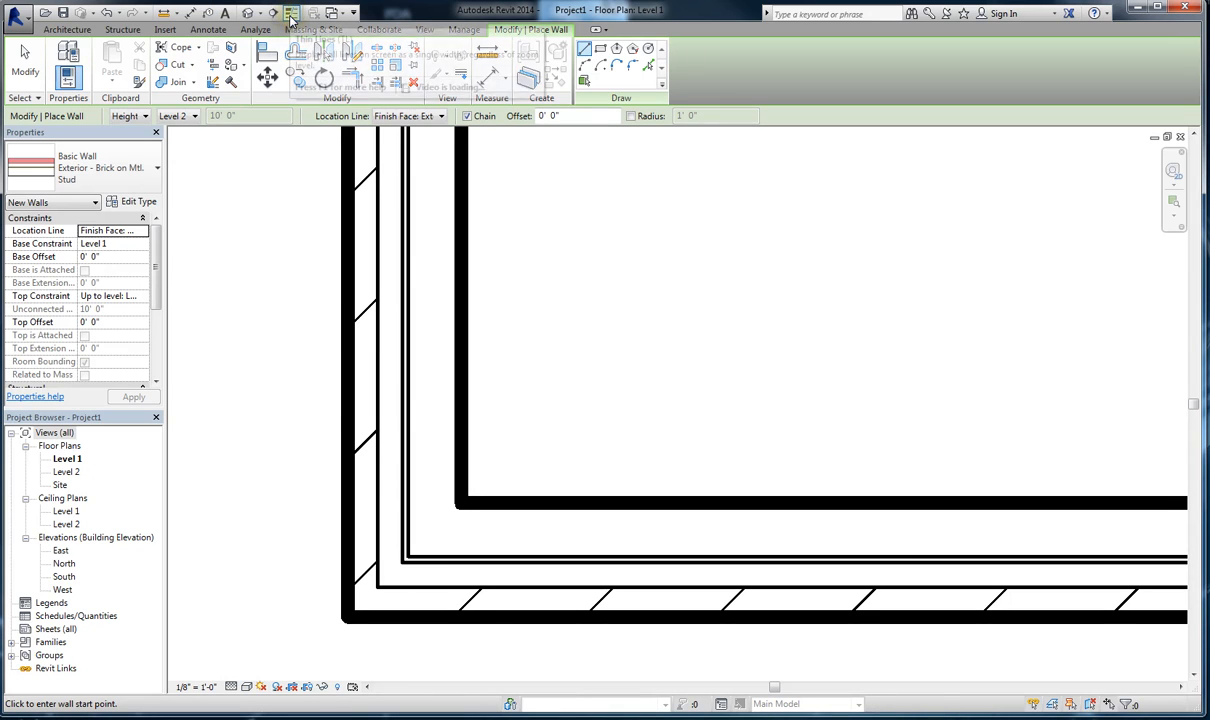
{"action": "left_click", "coordinate": [291, 14]}
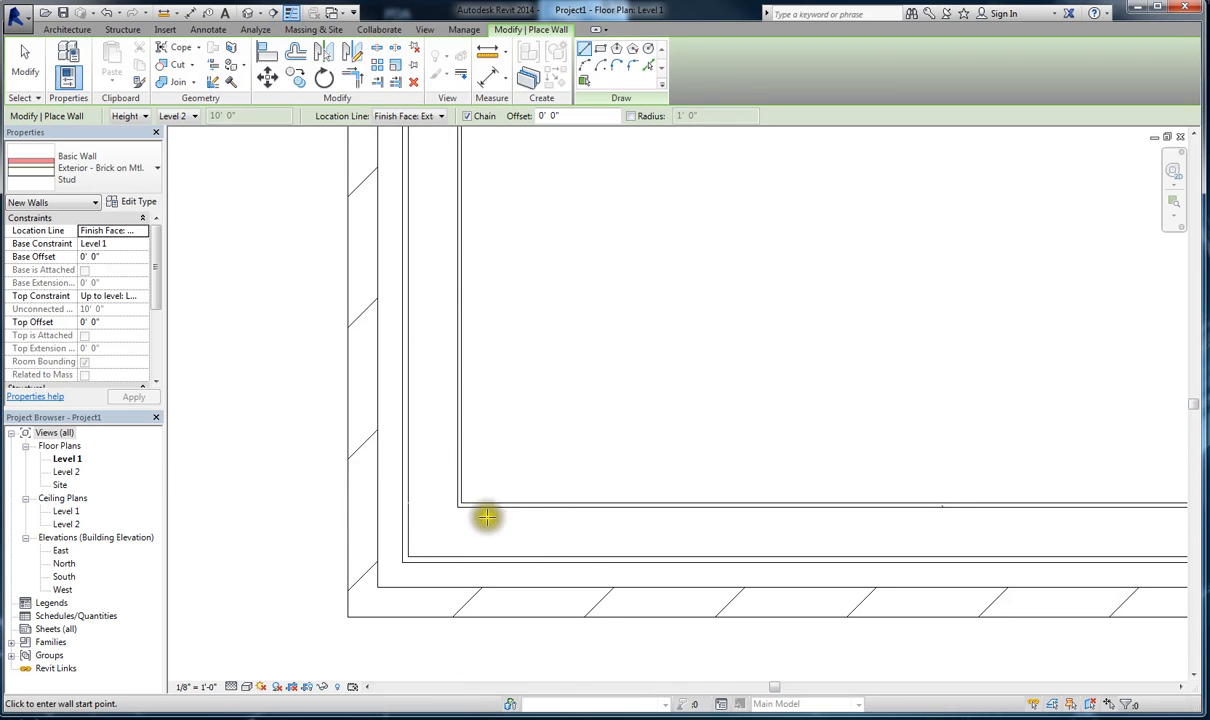
{"action": "scroll", "coordinate": [389, 572], "scroll_direction": "down", "scroll_amount": 1}
{"action": "scroll", "coordinate": [380, 615], "scroll_direction": "down", "scroll_amount": 3}
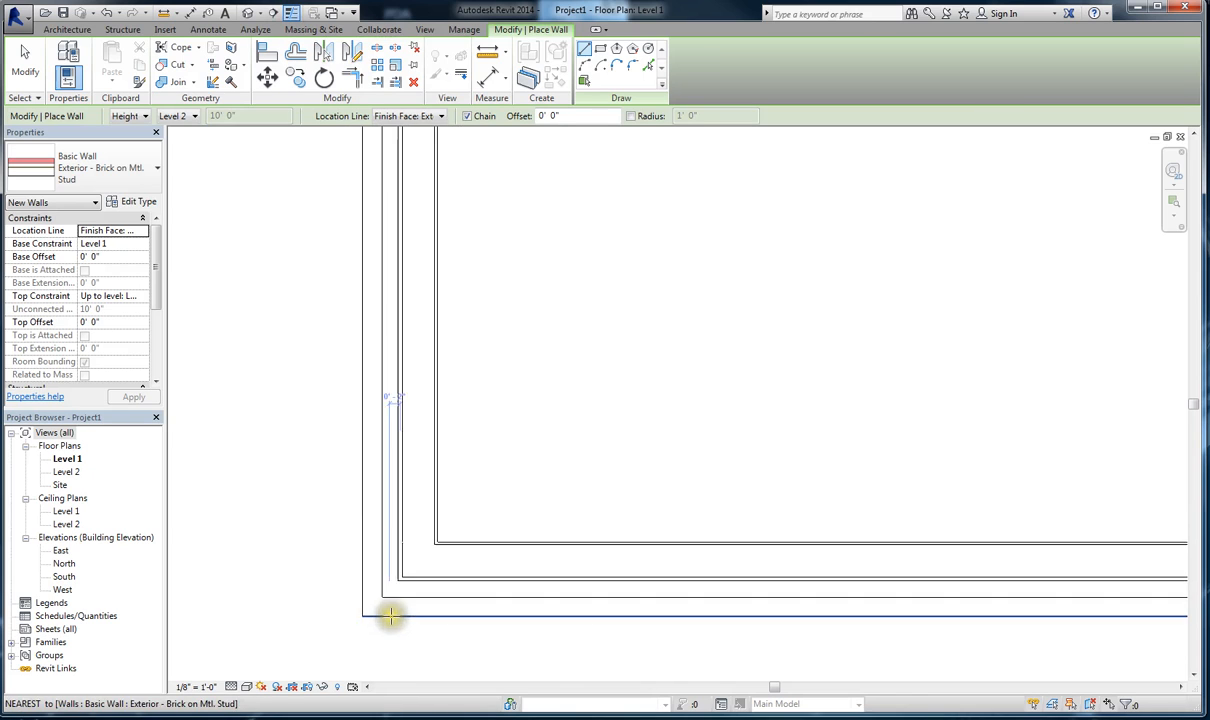
{"action": "scroll", "coordinate": [372, 612], "scroll_direction": "down", "scroll_amount": 3}
{"action": "scroll", "coordinate": [455, 595], "scroll_direction": "down", "scroll_amount": 1}
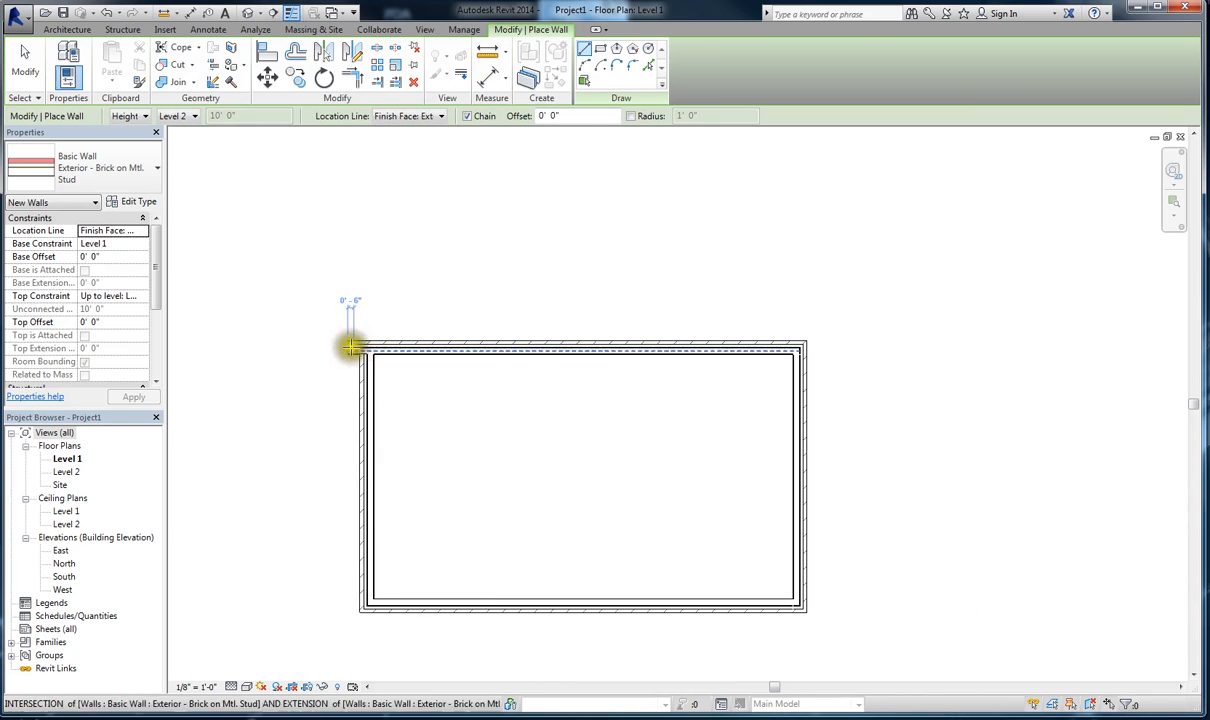
Step: Shorten the upper wall's overhanging end to line up with the outer face of the adjoining left wall
{"action": "left_click", "coordinate": [27, 75]}
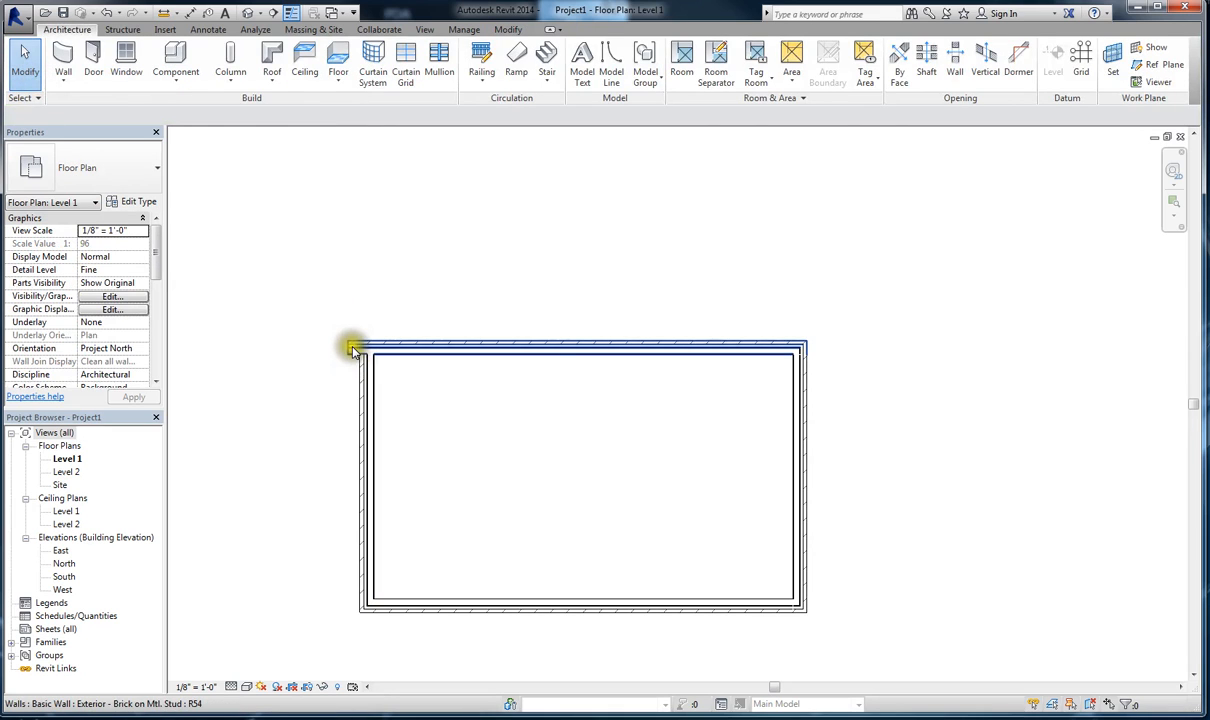
{"action": "left_click", "coordinate": [355, 350]}
{"action": "left_click_drag", "start_coordinate": [348, 342], "coordinate": [361, 342]}
{"action": "left_click", "coordinate": [432, 416]}
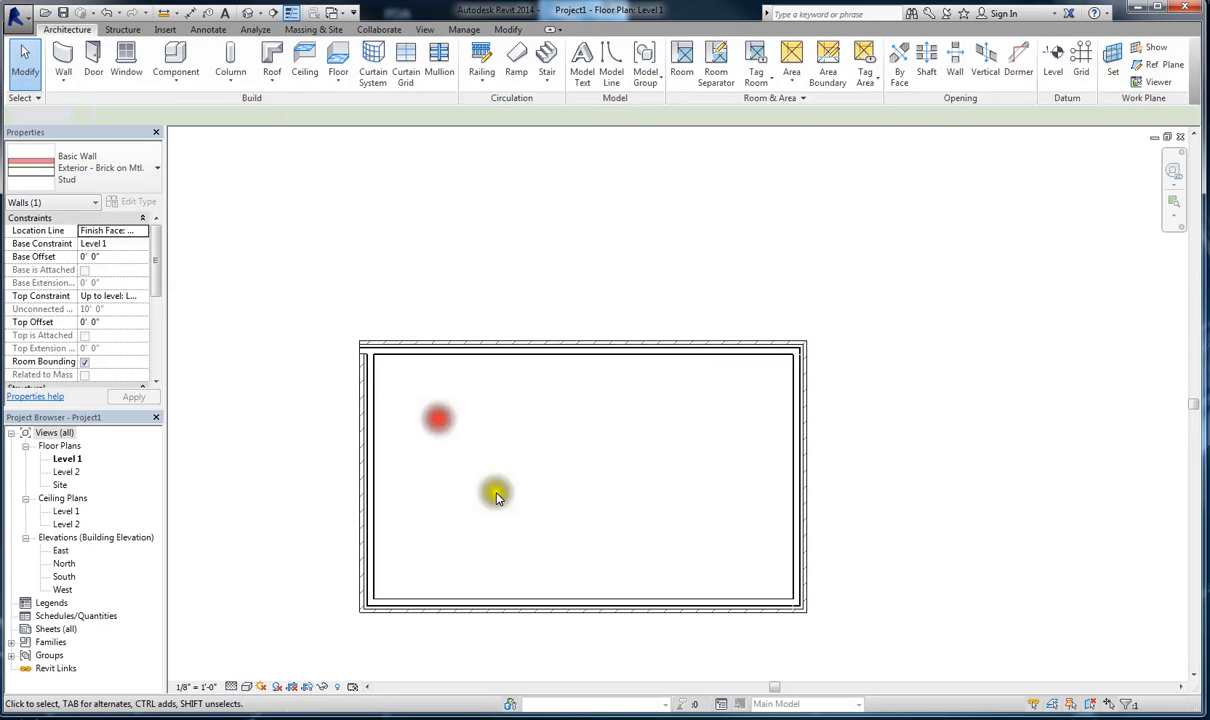
Step: Join the upper wall and the left wall into a clean corner with Trim/Extend to Corner
{"action": "left_click", "coordinate": [362, 346]}
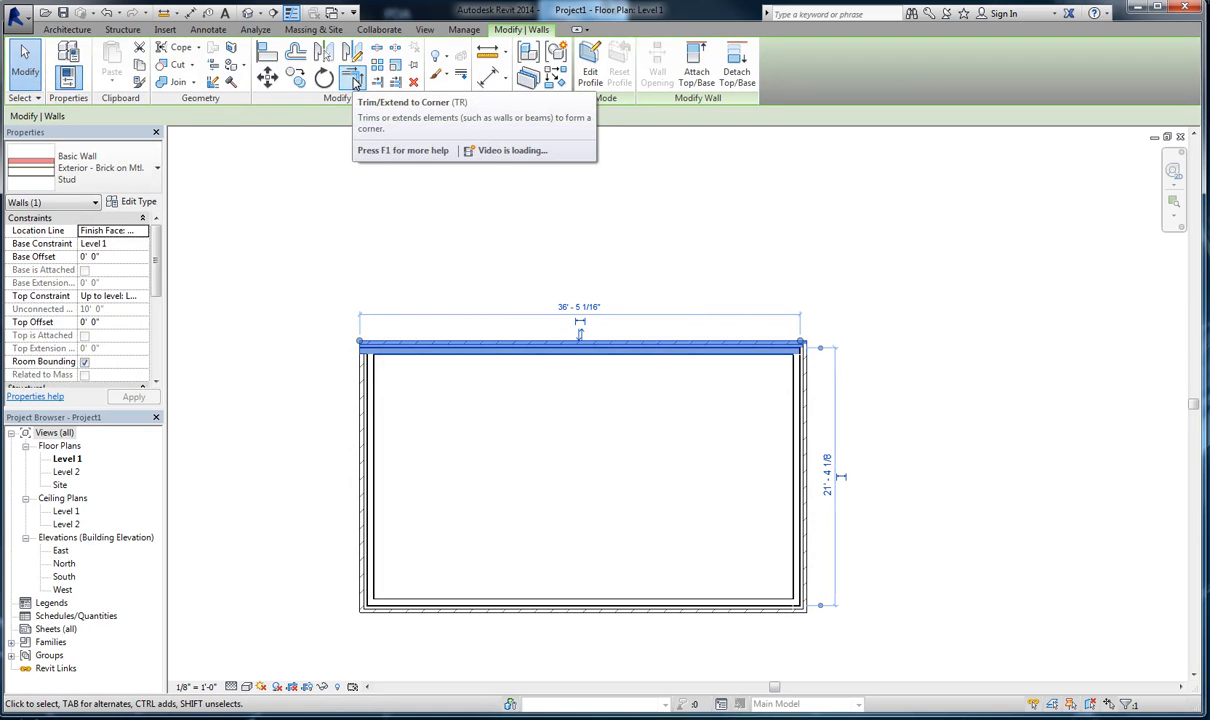
{"action": "left_click", "coordinate": [355, 83]}
{"action": "left_click", "coordinate": [386, 346]}
{"action": "left_click", "coordinate": [366, 398]}
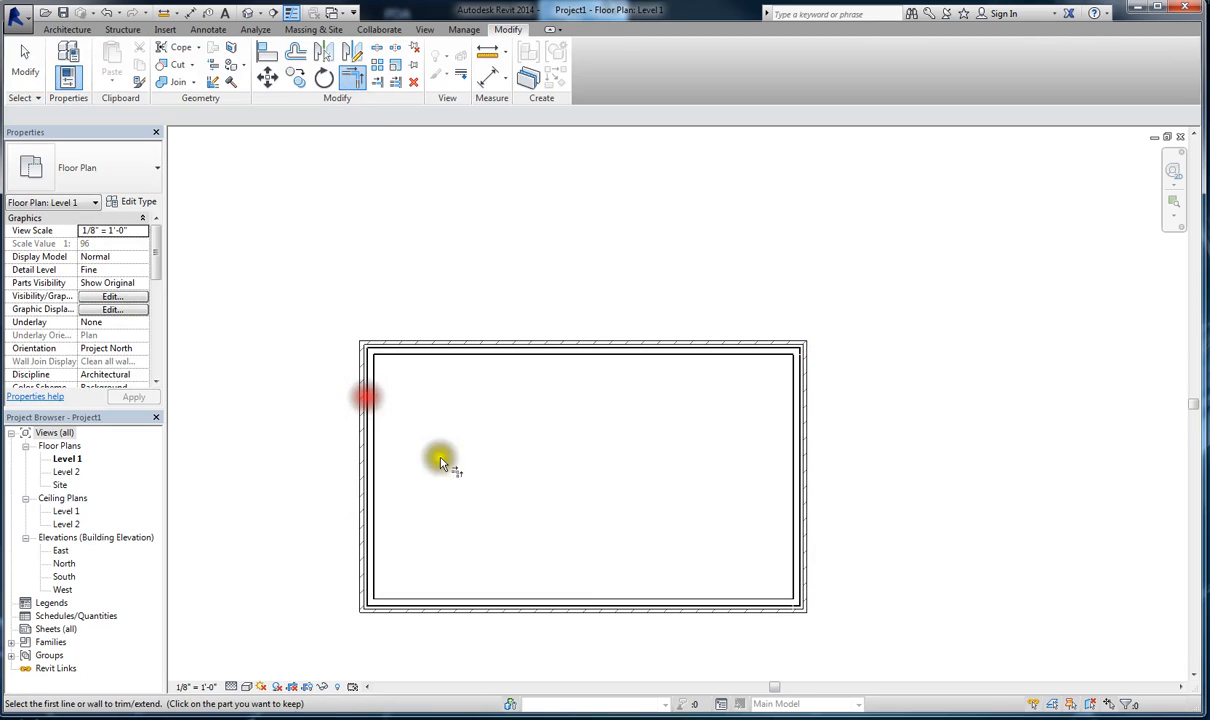
{"action": "left_click", "coordinate": [19, 62]}
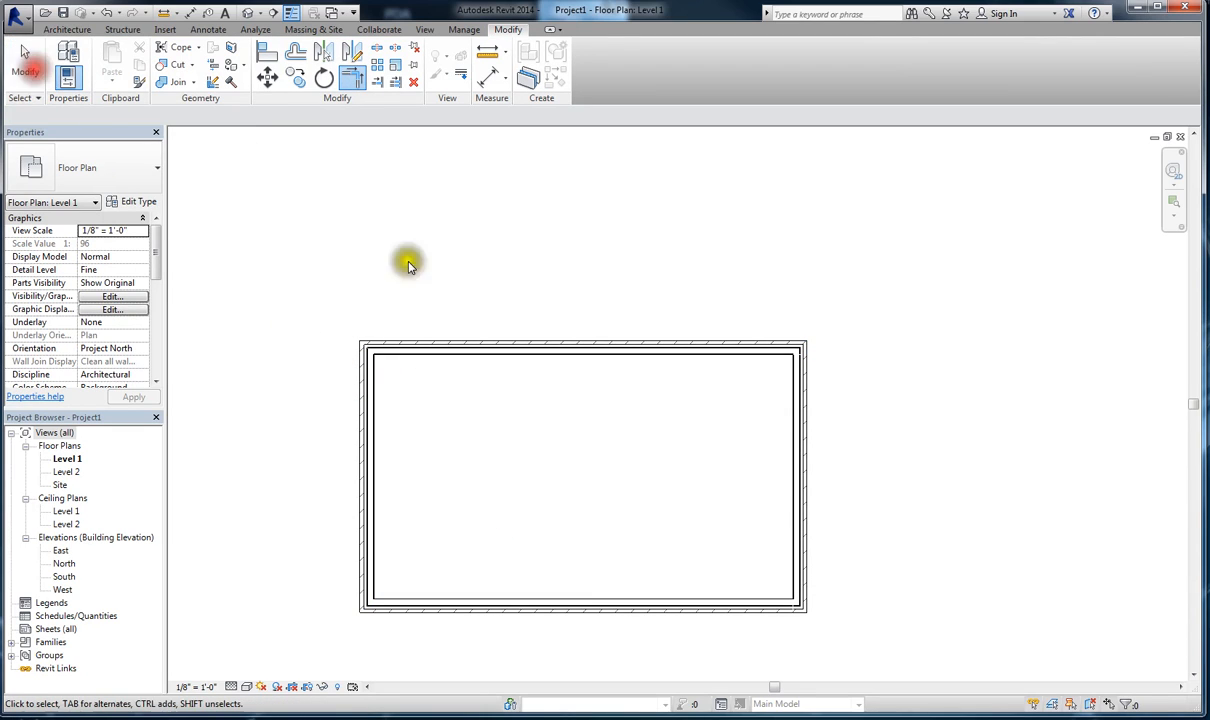
Step: Open the default 3D view and inspect the four brick walls from several sides
{"action": "left_click", "coordinate": [246, 14]}
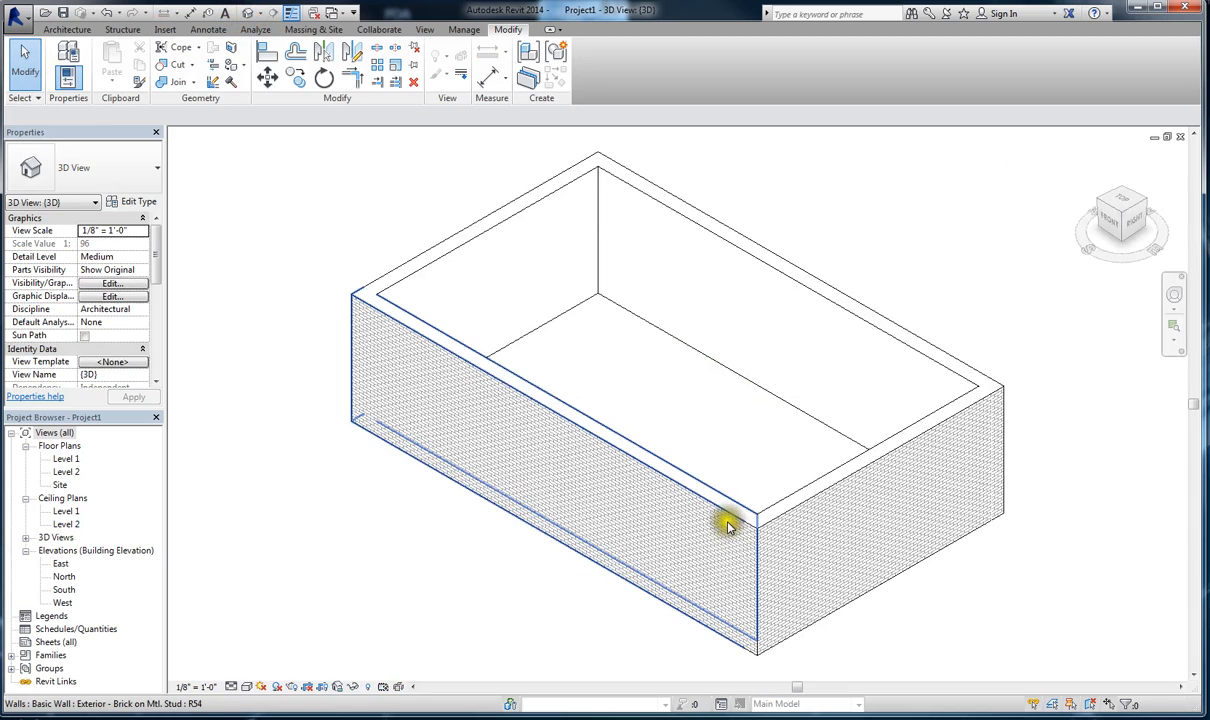
{"action": "mouse_move", "coordinate": [864, 535]}
{"action": "middle_mouse_down", "text": "shift"}
{"action": "mouse_move", "coordinate": [756, 528]}
{"action": "mouse_move", "coordinate": [508, 475]}
{"action": "mouse_move", "coordinate": [621, 575]}
{"action": "mouse_move", "coordinate": [754, 542]}
{"action": "mouse_move", "coordinate": [845, 481]}
{"action": "middle_mouse_up", "text": "shift"}
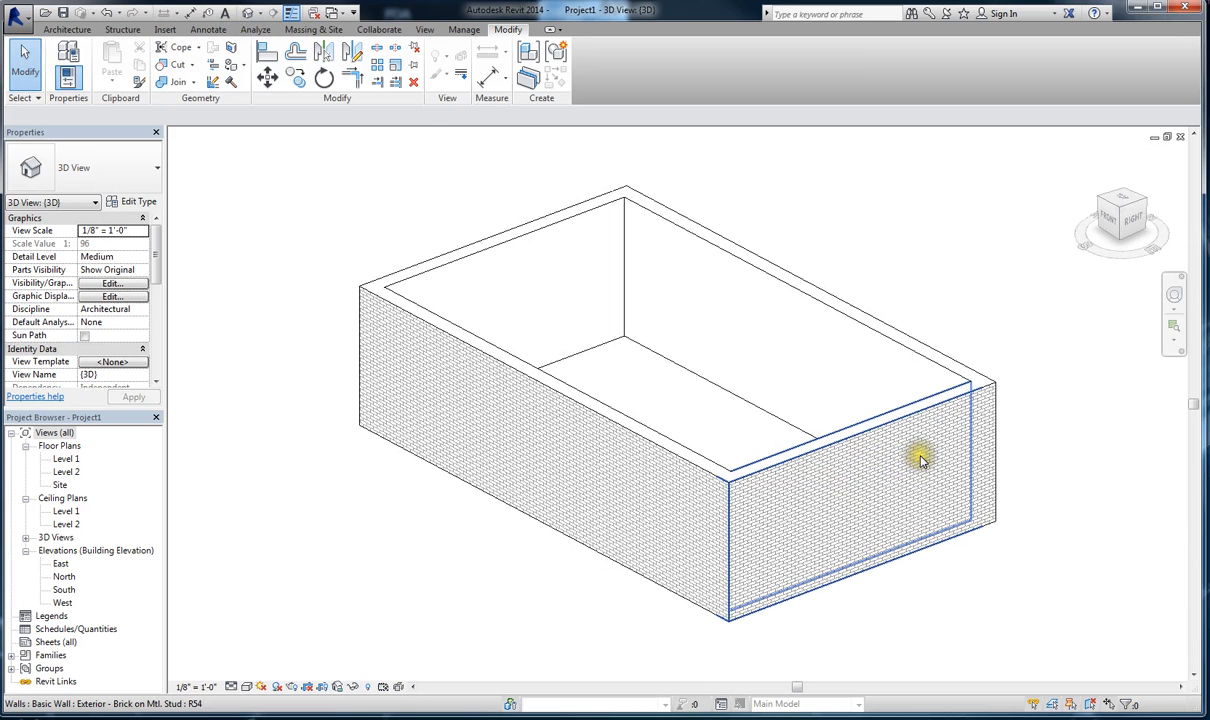
{"action": "middle_click_drag", "start_coordinate": [921, 459], "coordinate": [743, 505], "text": "shift"}
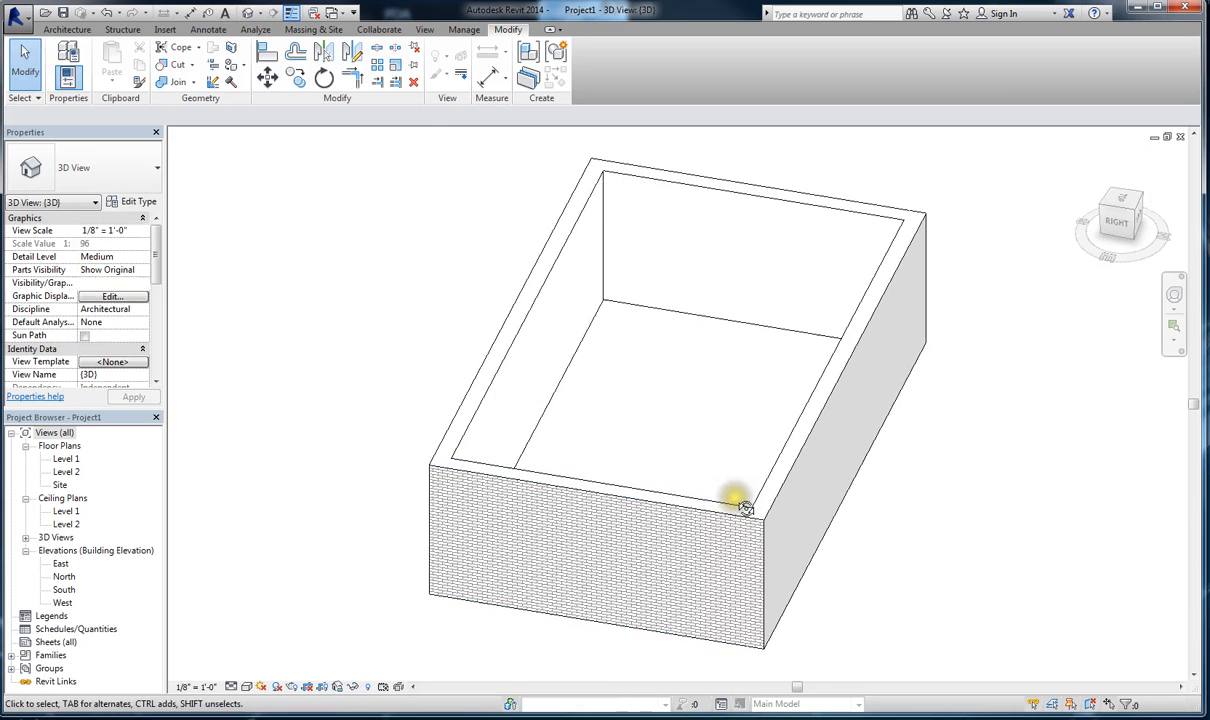
{"action": "left_click", "coordinate": [598, 487]}
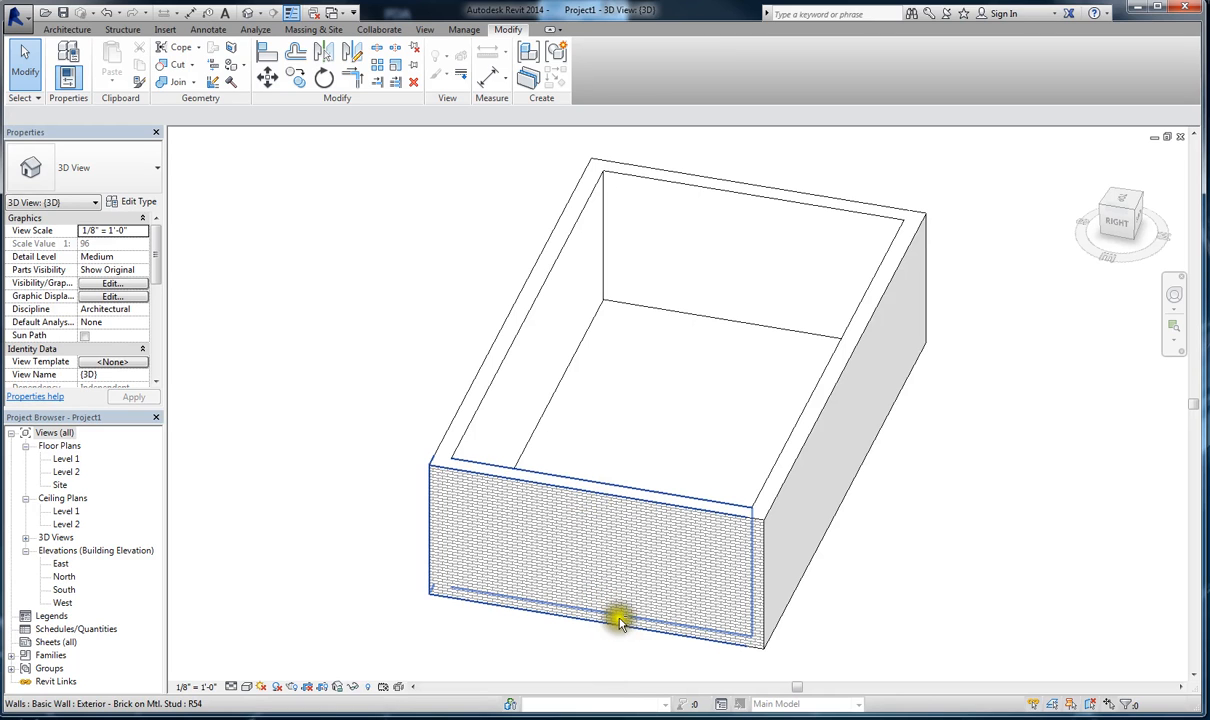
{"action": "mouse_move", "coordinate": [570, 580]}
{"action": "middle_mouse_down", "text": "shift"}
{"action": "mouse_move", "coordinate": [664, 600]}
{"action": "mouse_move", "coordinate": [950, 550]}
{"action": "mouse_move", "coordinate": [718, 626]}
{"action": "mouse_move", "coordinate": [640, 381]}
{"action": "mouse_move", "coordinate": [654, 273]}
{"action": "mouse_move", "coordinate": [668, 563]}
{"action": "mouse_move", "coordinate": [697, 581]}
{"action": "mouse_move", "coordinate": [764, 573]}
{"action": "mouse_move", "coordinate": [716, 575]}
{"action": "mouse_move", "coordinate": [897, 593]}
{"action": "mouse_move", "coordinate": [894, 578]}
{"action": "mouse_move", "coordinate": [708, 581]}
{"action": "mouse_move", "coordinate": [834, 580]}
{"action": "mouse_move", "coordinate": [486, 553]}
{"action": "mouse_move", "coordinate": [494, 561]}
{"action": "middle_mouse_up", "text": "shift"}
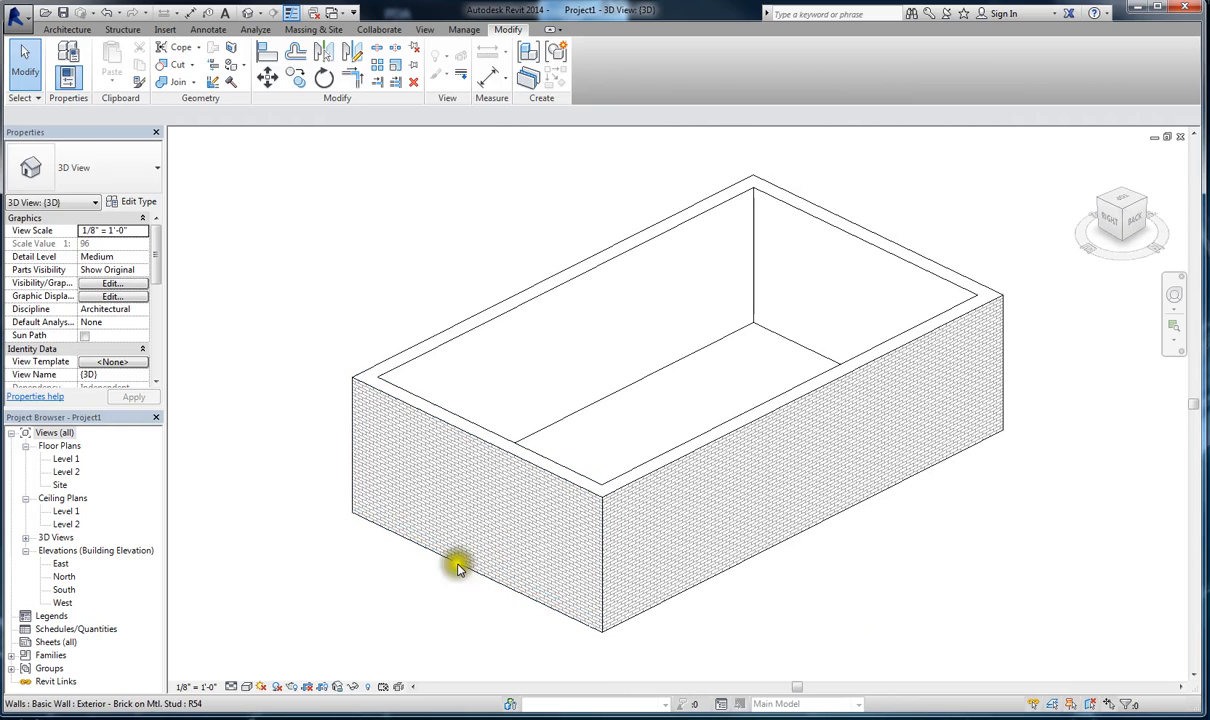
Step: Switch the 3D view's visual style to Shaded and view the brick walls from the front
{"action": "left_click", "coordinate": [247, 689]}
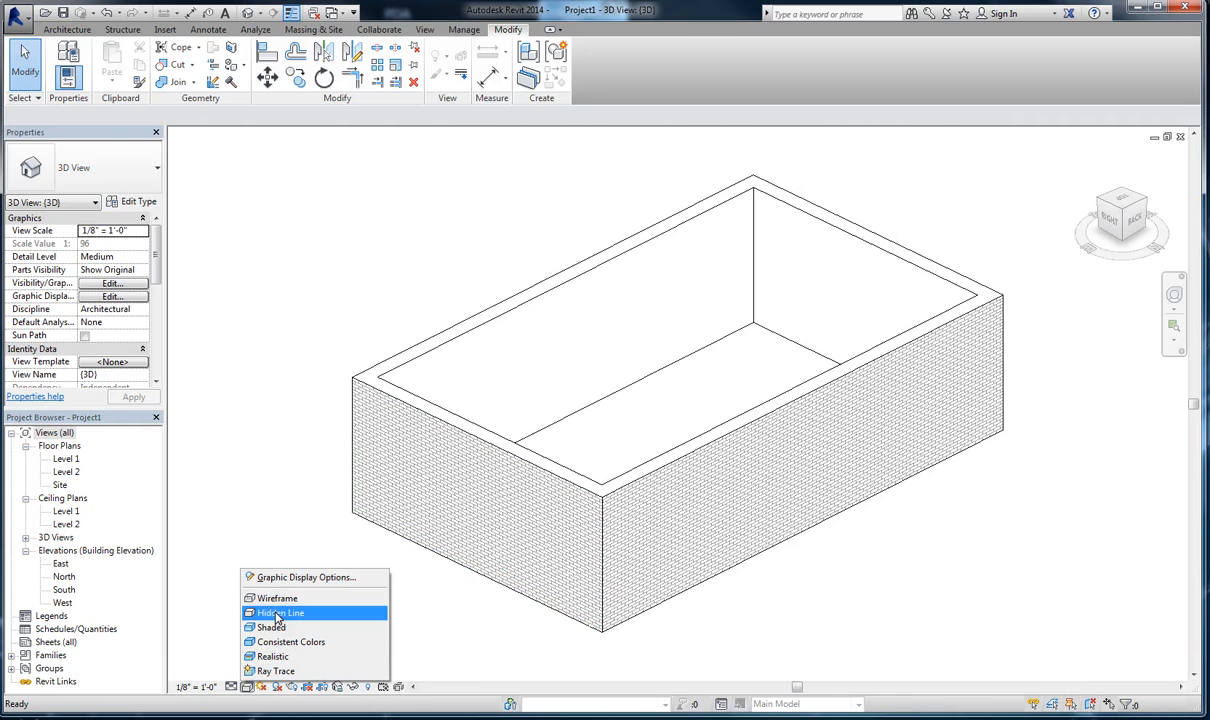
{"action": "left_click", "coordinate": [277, 628]}
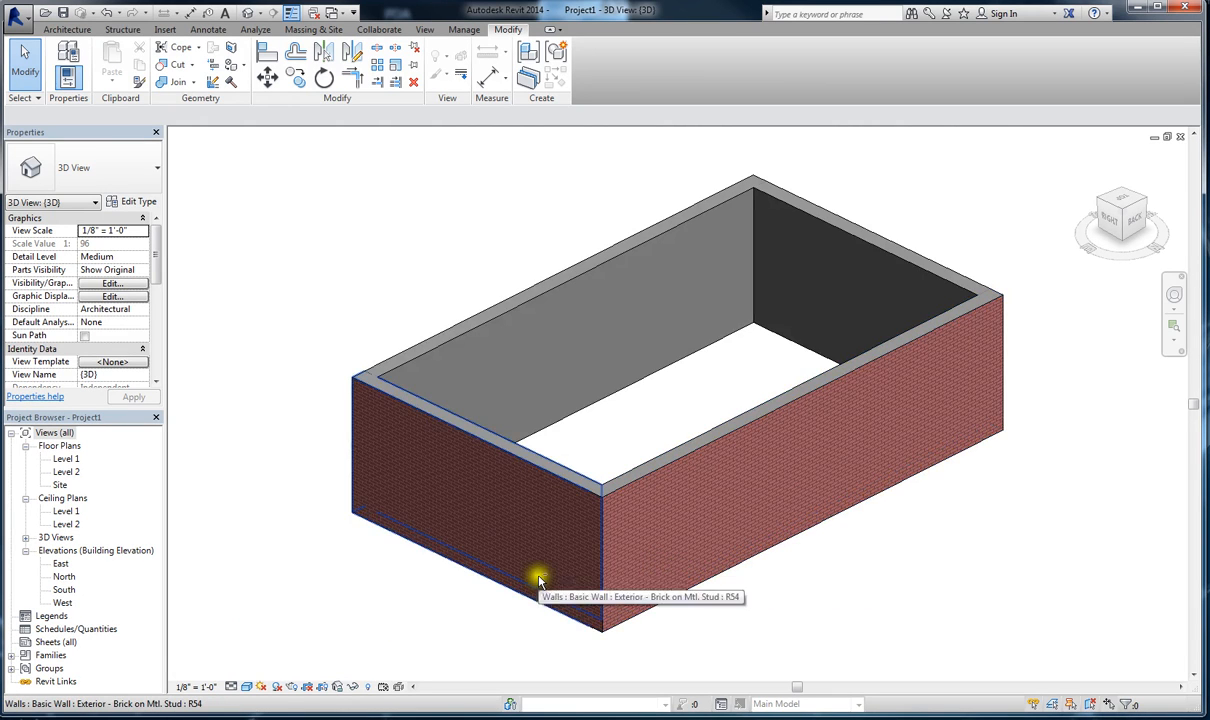
{"action": "middle_click_drag", "start_coordinate": [532, 570], "coordinate": [853, 554], "text": "shift"}
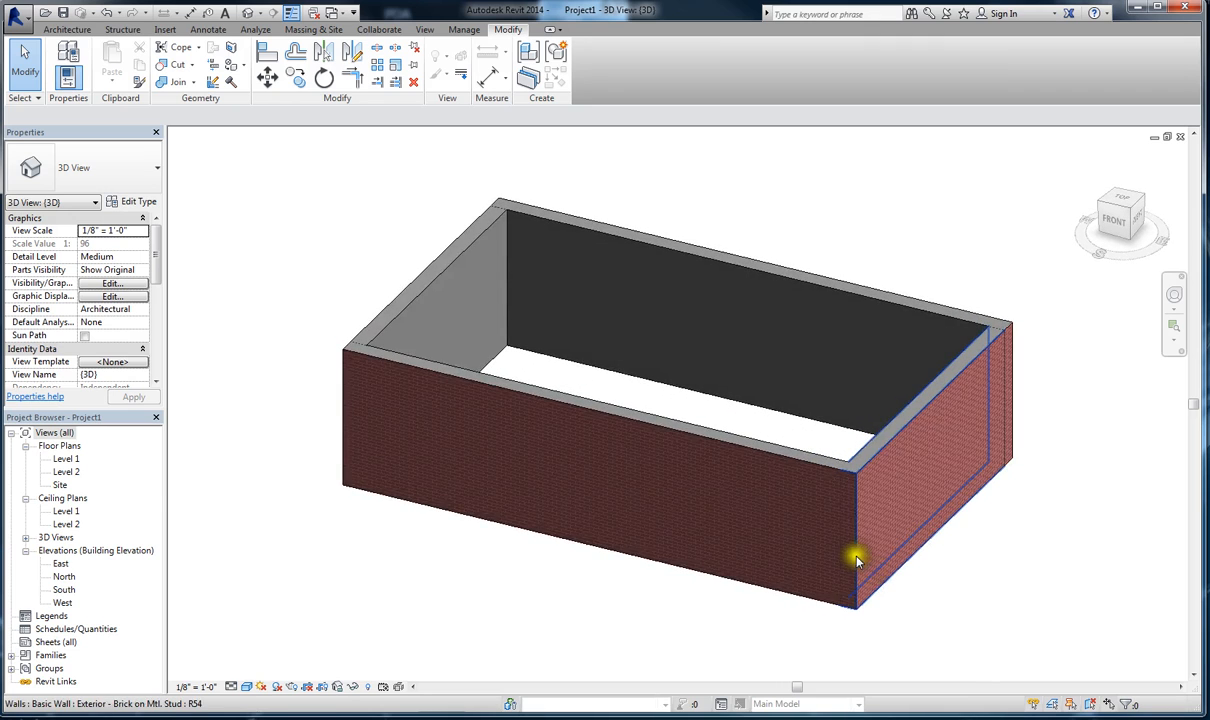
{"action": "scroll", "coordinate": [853, 489], "scroll_direction": "up", "scroll_amount": 2}
{"action": "scroll", "coordinate": [748, 552], "scroll_direction": "down", "scroll_amount": 3}
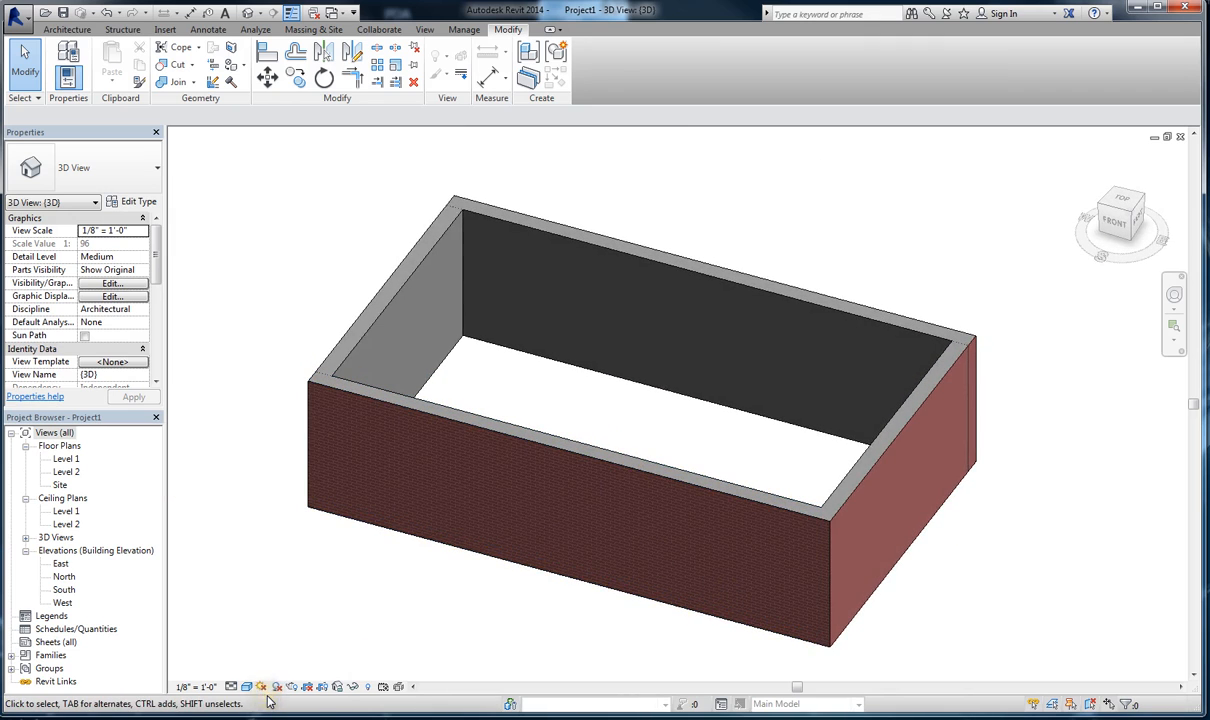
Step: In the Level 1 floor plan, draw a vertical Interior - 4 7/8" Partition (1-hr) wall between the upper and lower exterior walls, about 9'-6" from the left wall
{"action": "double_click", "coordinate": [64, 459]}
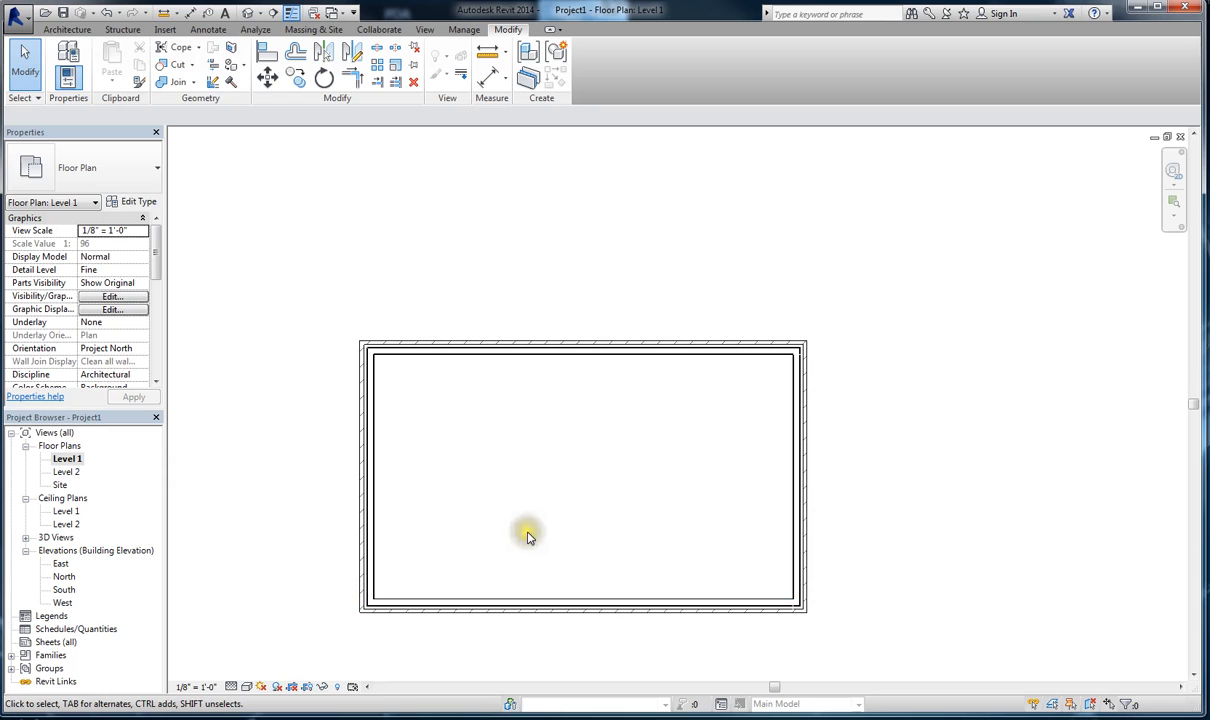
{"action": "left_click", "coordinate": [65, 31]}
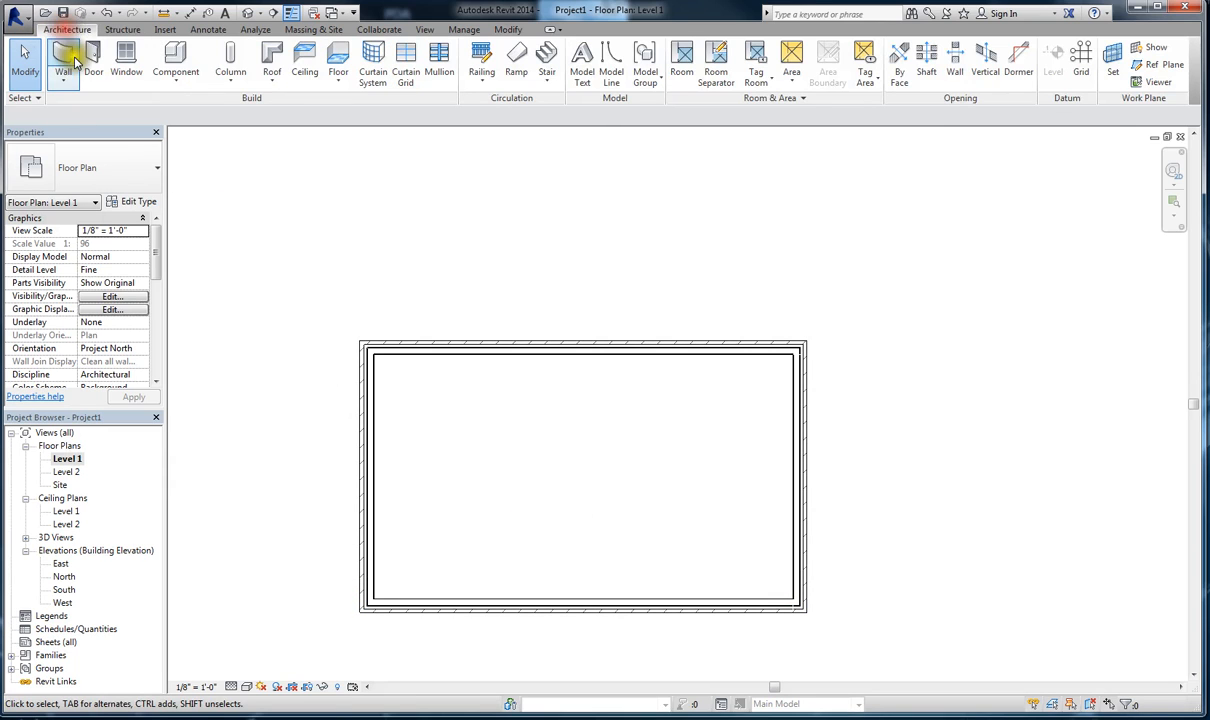
{"action": "left_click", "coordinate": [62, 62]}
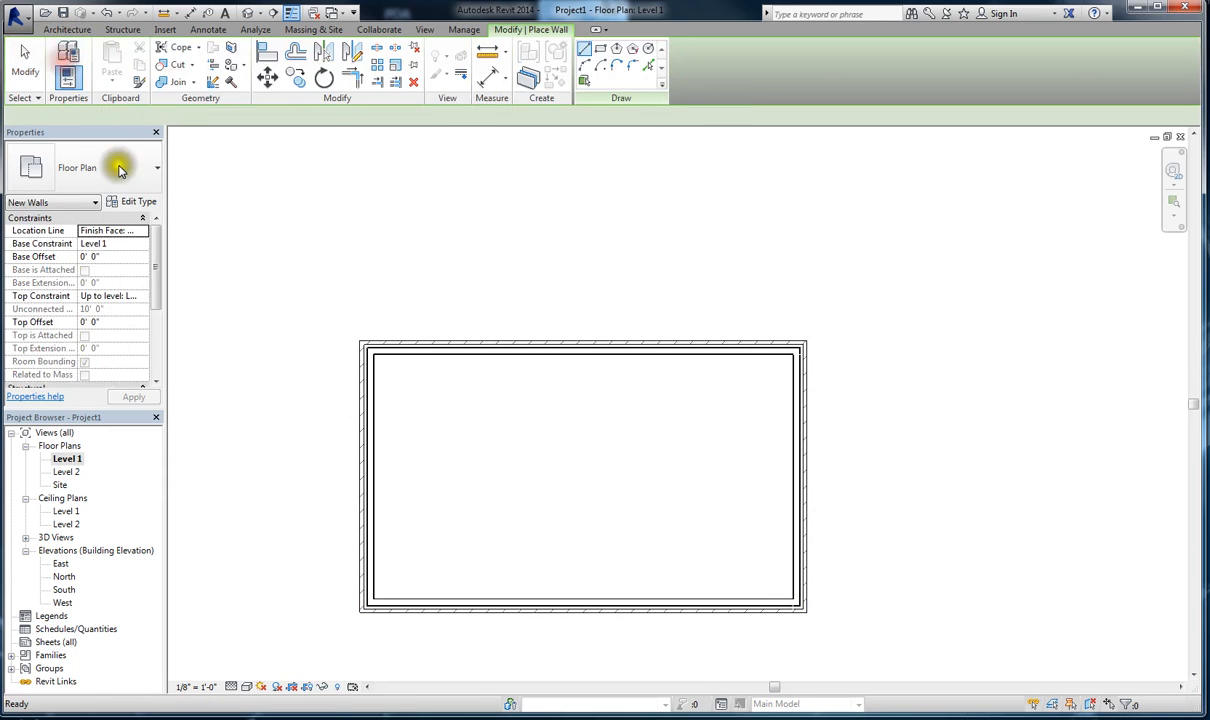
{"action": "left_click", "coordinate": [152, 166]}
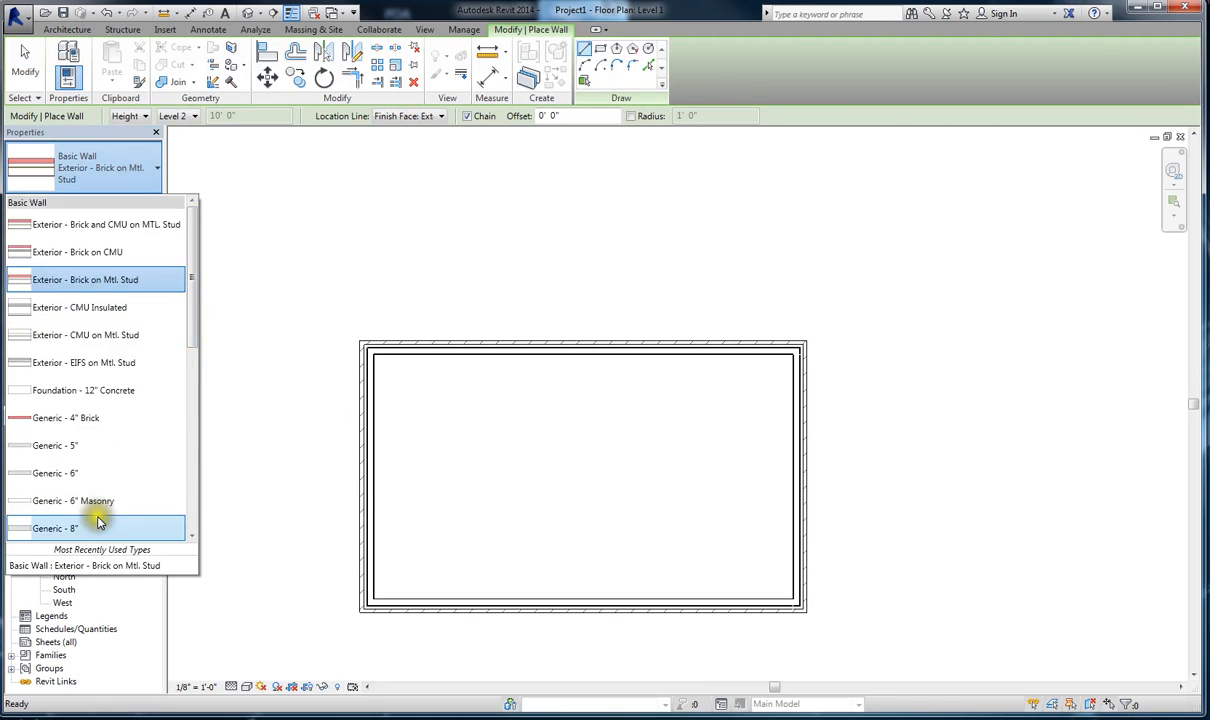
{"action": "scroll", "coordinate": [100, 481], "scroll_direction": "down", "scroll_amount": 4}
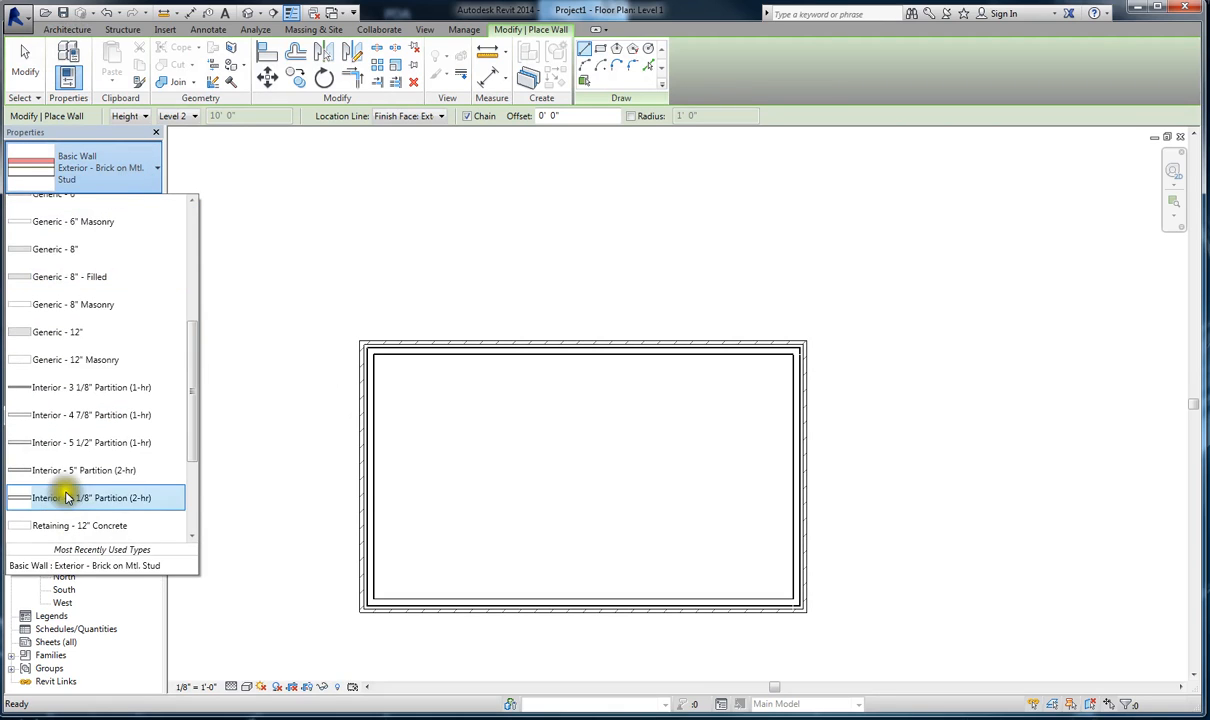
{"action": "left_click", "coordinate": [56, 416]}
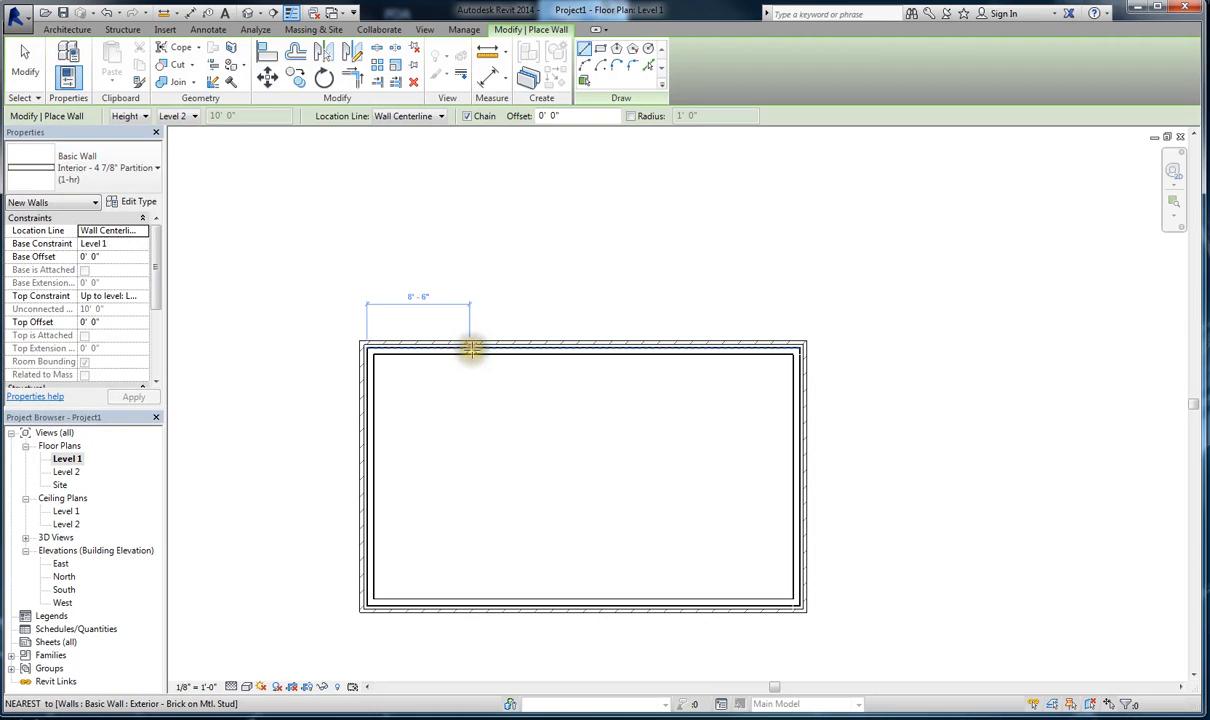
{"action": "scroll", "coordinate": [370, 356], "scroll_direction": "up", "scroll_amount": 1}
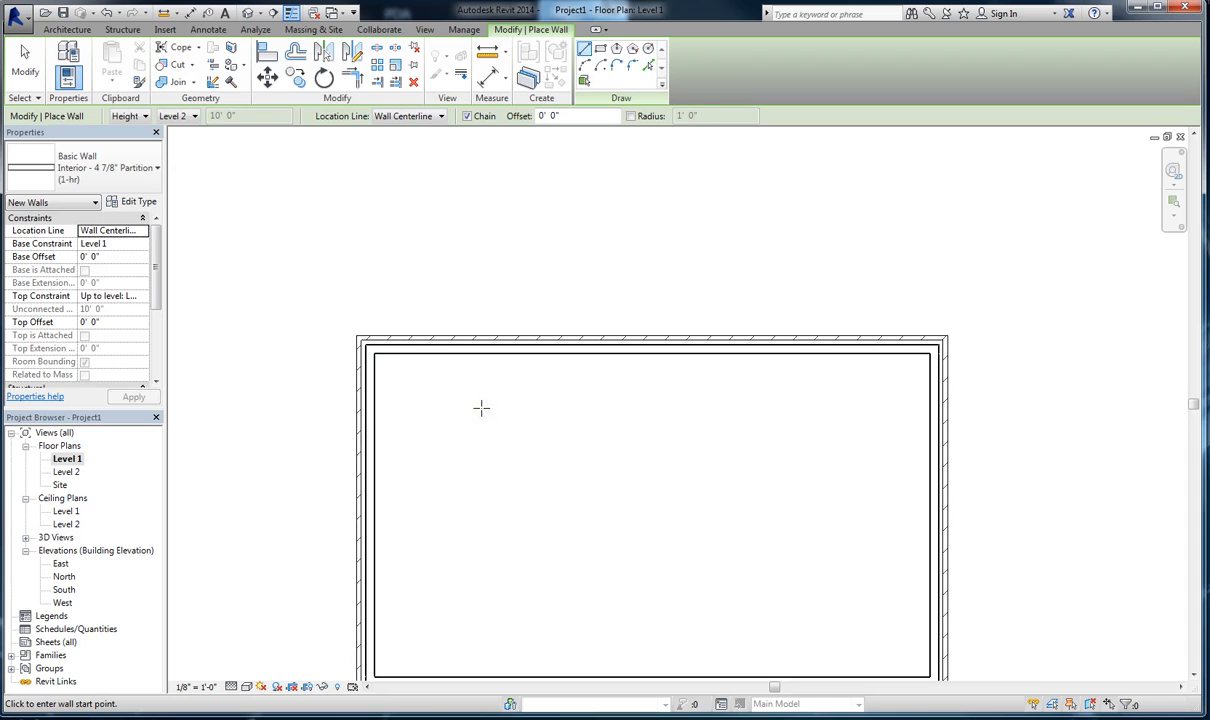
{"action": "left_click", "coordinate": [517, 349]}
{"action": "scroll", "coordinate": [517, 349], "scroll_direction": "down", "scroll_amount": 1}
{"action": "left_click", "coordinate": [519, 603]}
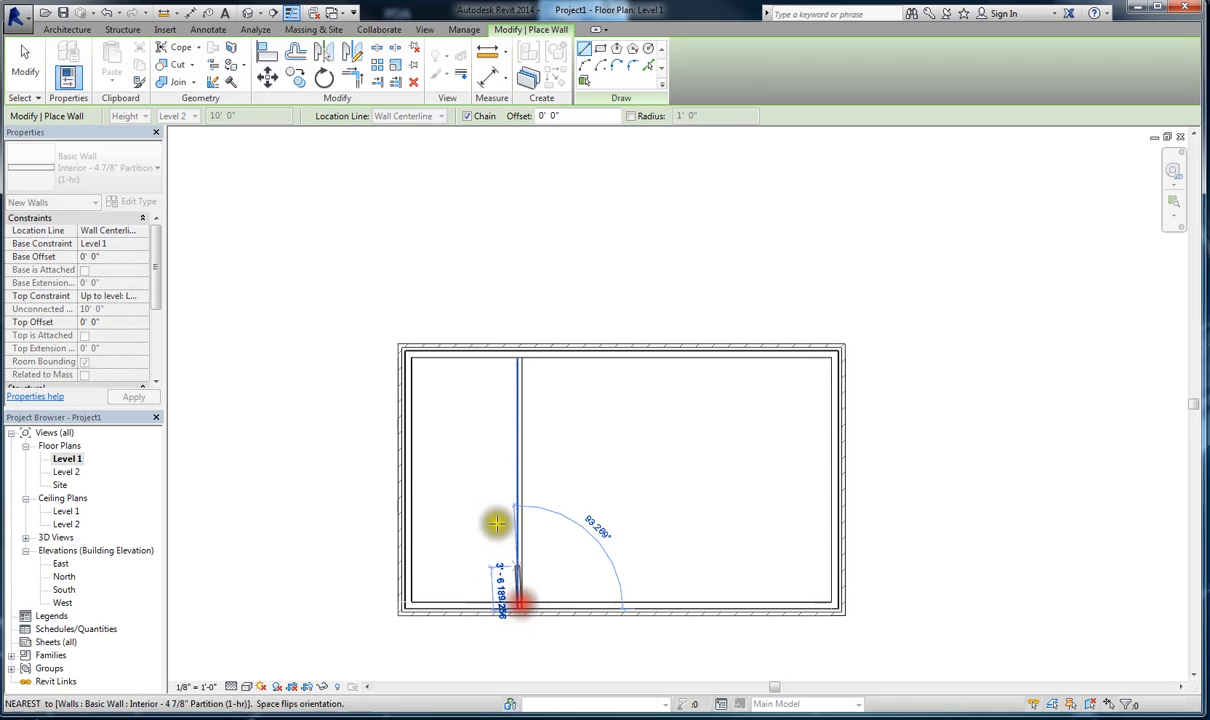
{"action": "key", "text": "Escape"}
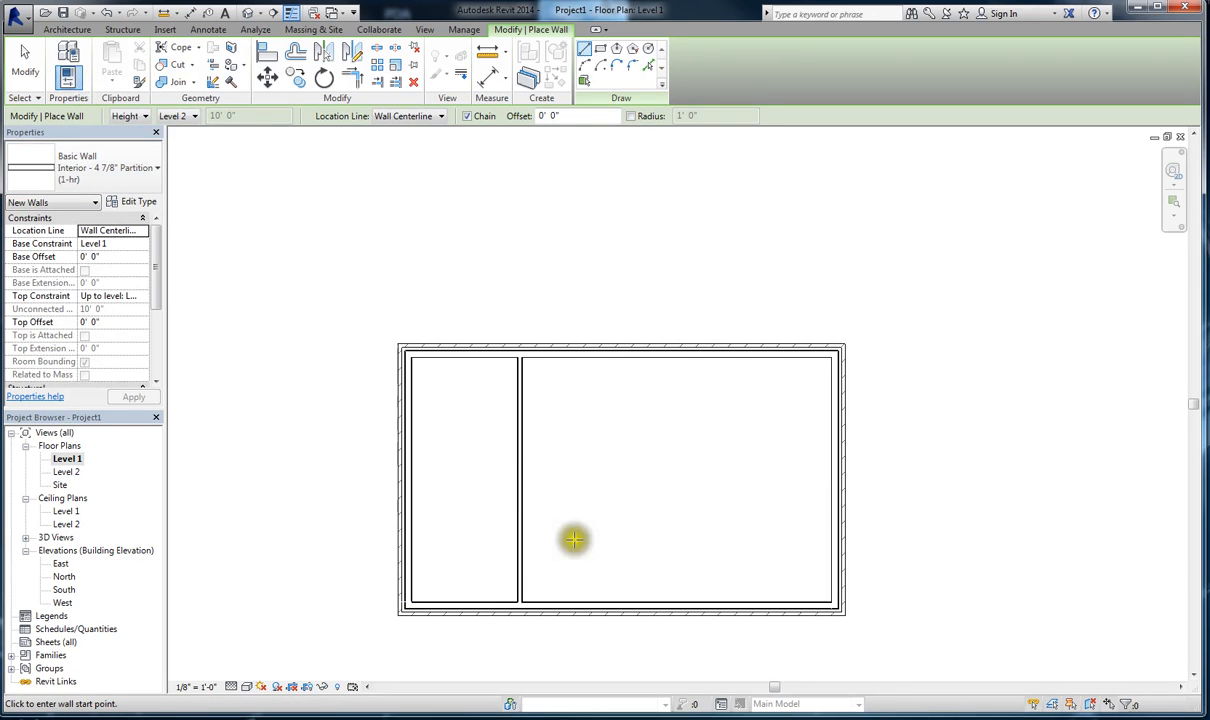
Step: Draw a horizontal partition about 9' long from the vertical partition to the left exterior wall, near mid-height
{"action": "left_click", "coordinate": [515, 488]}
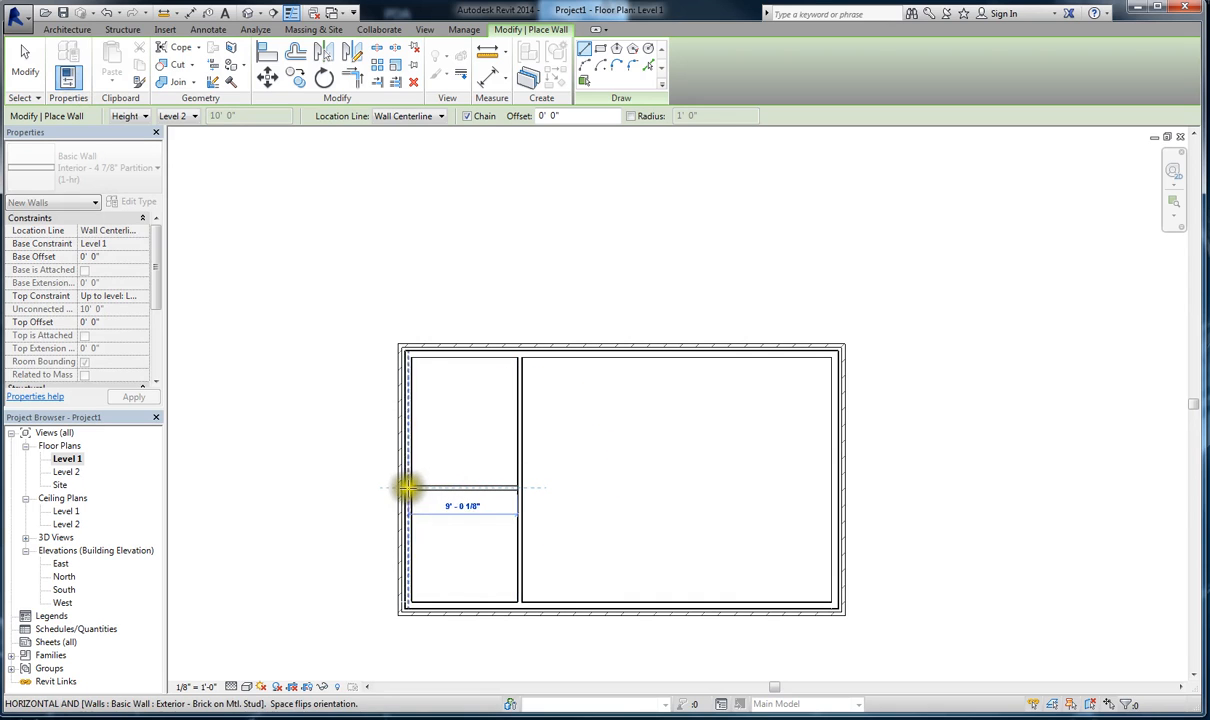
{"action": "left_click", "coordinate": [408, 487]}
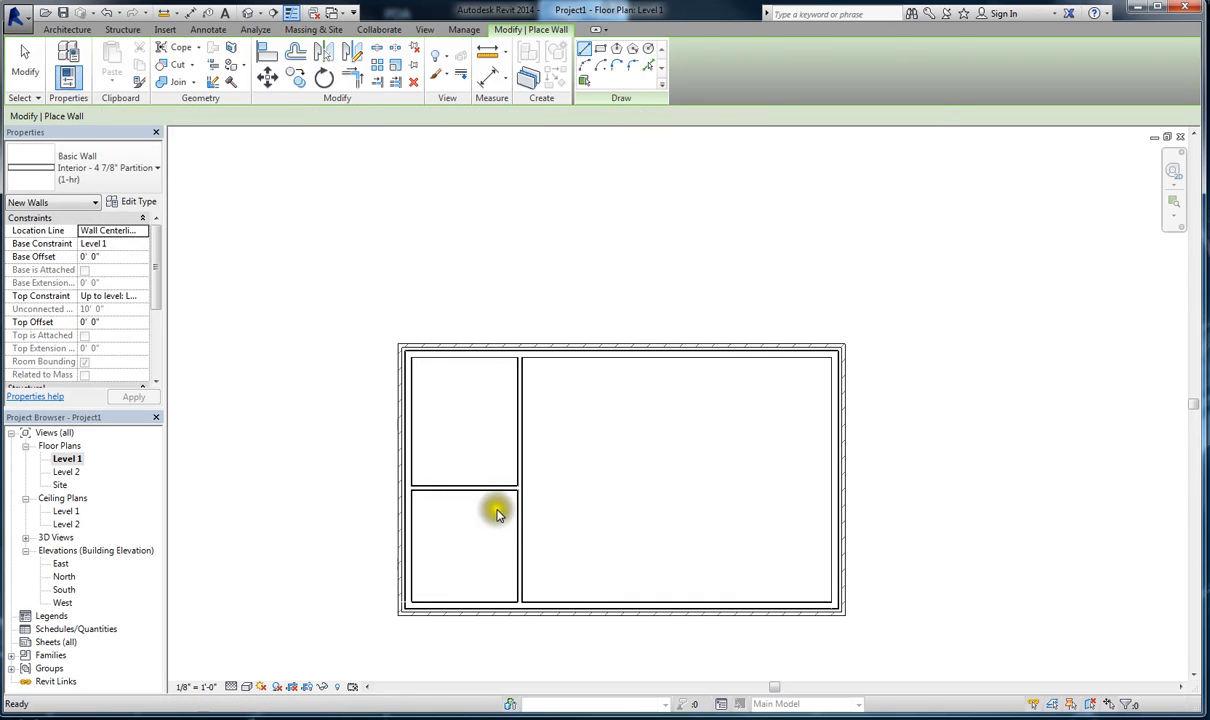
{"action": "key", "text": "Escape"}
{"action": "key", "text": "Escape"}
Step: Examine which wall lines the temporary dimensions of the vertical partition and the right exterior wall measure from
{"action": "scroll", "coordinate": [496, 510], "scroll_direction": "up", "scroll_amount": 2}
{"action": "left_click", "coordinate": [526, 356]}
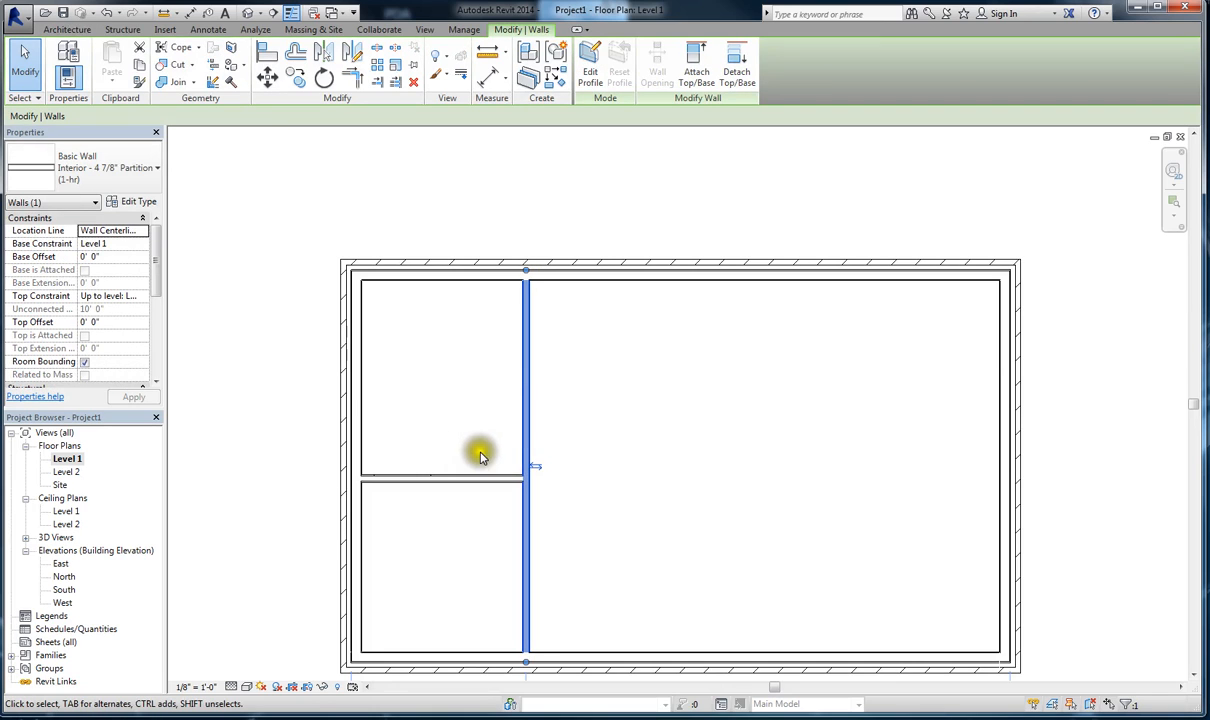
{"action": "scroll", "coordinate": [520, 476], "scroll_direction": "down", "scroll_amount": 2}
{"action": "scroll", "coordinate": [470, 670], "scroll_direction": "up", "scroll_amount": 2}
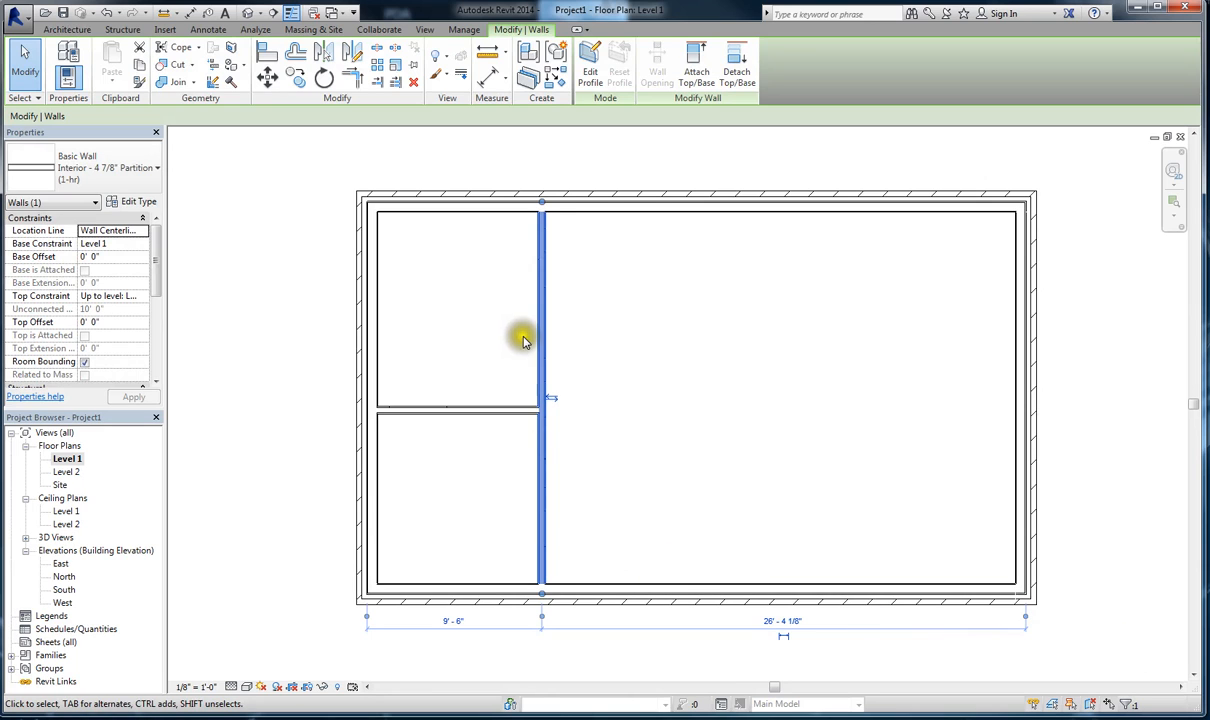
{"action": "left_click", "coordinate": [679, 556]}
{"action": "left_click", "coordinate": [1025, 520]}
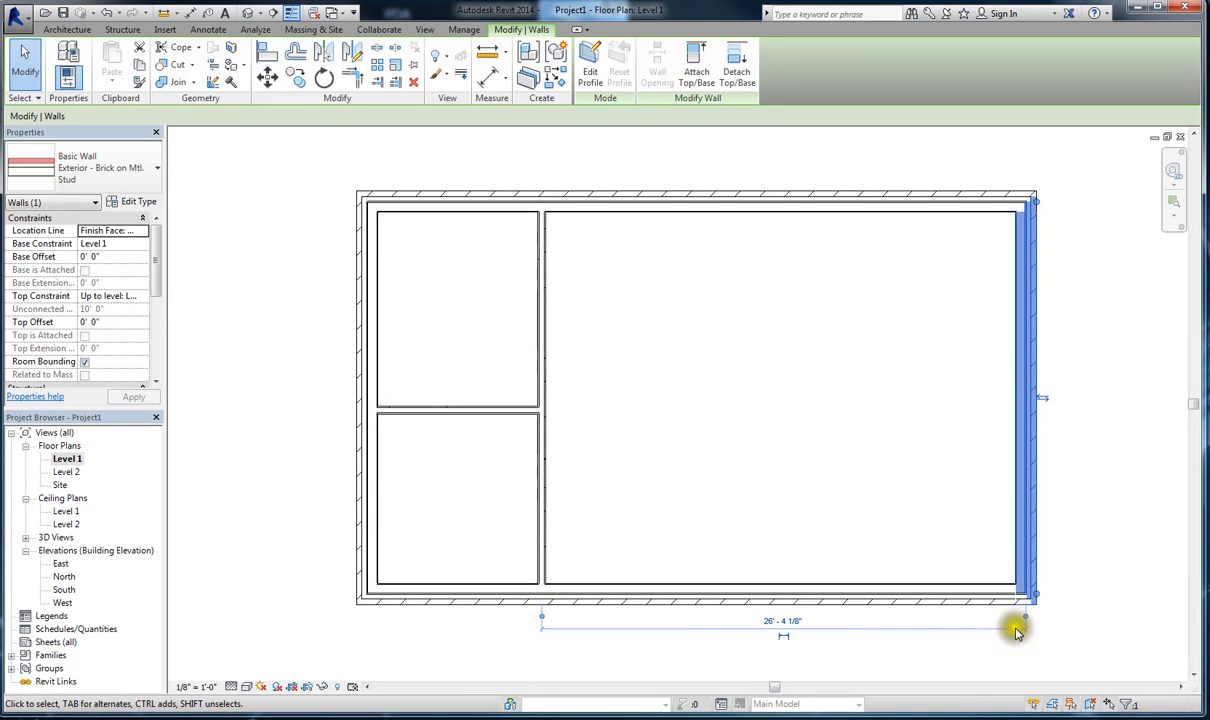
{"action": "scroll", "coordinate": [557, 650], "scroll_direction": "up", "scroll_amount": 2}
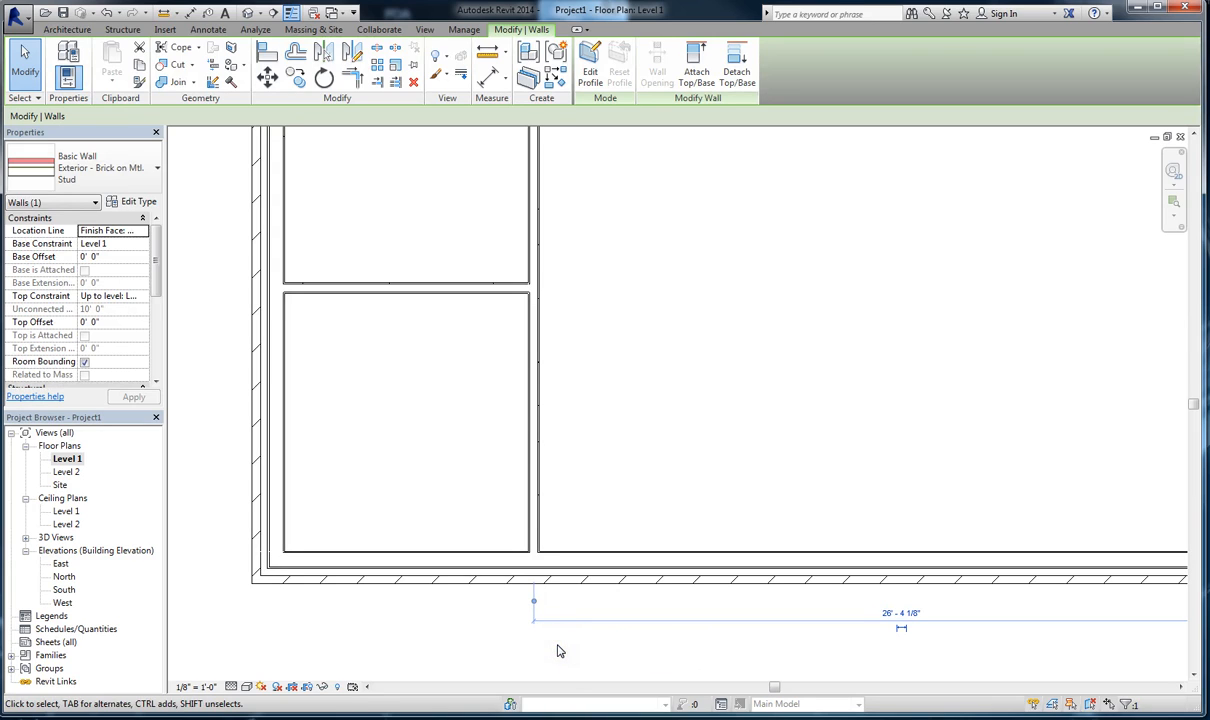
{"action": "scroll", "coordinate": [534, 615], "scroll_direction": "up", "scroll_amount": 1}
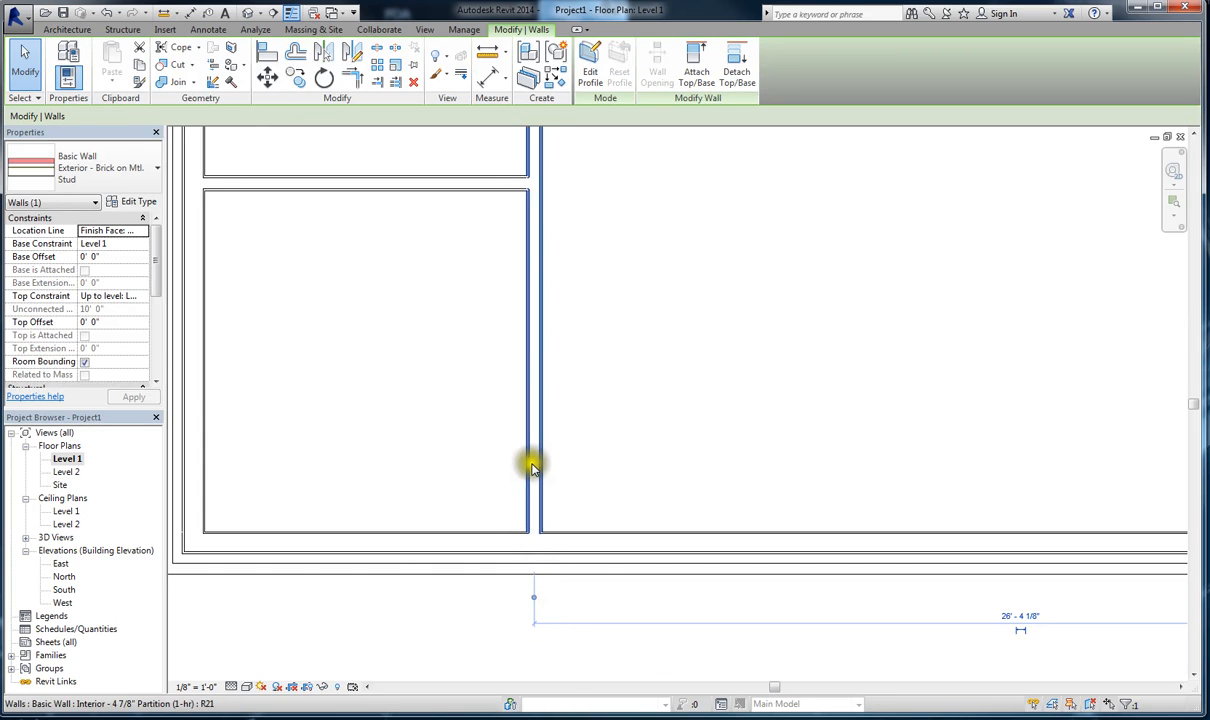
{"action": "scroll", "coordinate": [394, 585], "scroll_direction": "down", "scroll_amount": 3}
{"action": "scroll", "coordinate": [1158, 570], "scroll_direction": "up", "scroll_amount": 2}
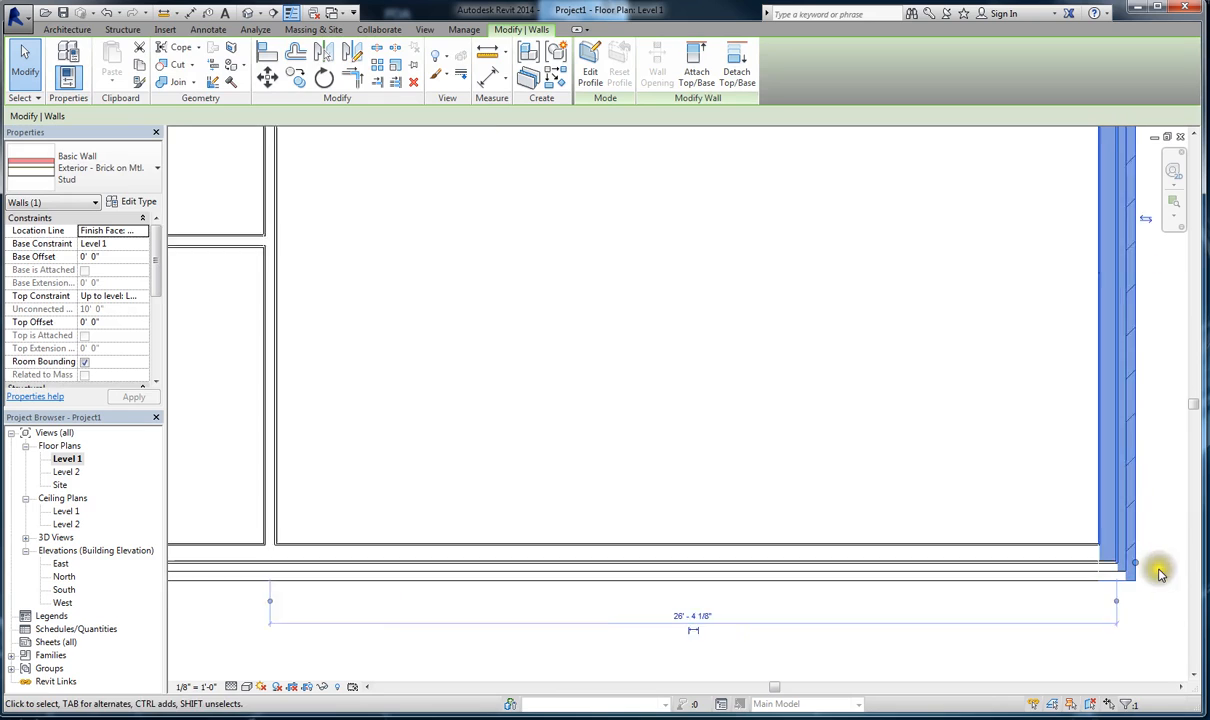
{"action": "scroll", "coordinate": [1152, 582], "scroll_direction": "up", "scroll_amount": 1}
{"action": "scroll", "coordinate": [1087, 620], "scroll_direction": "down", "scroll_amount": 2}
{"action": "left_click", "coordinate": [718, 502]}
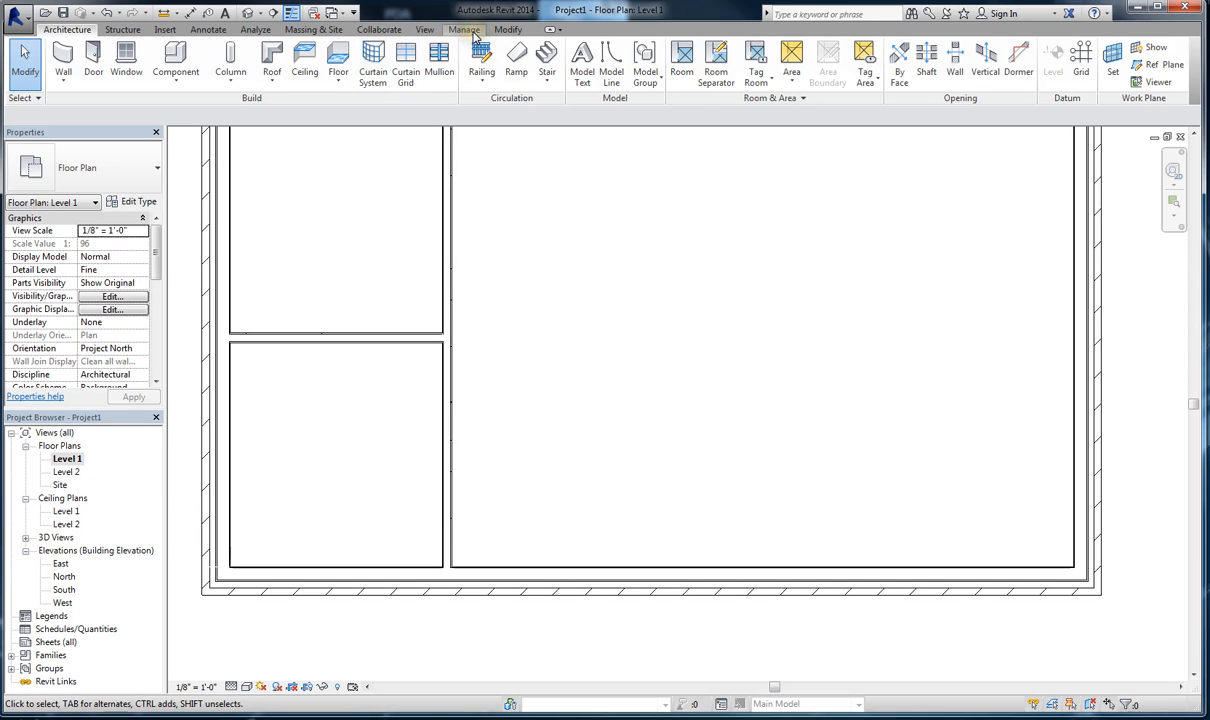
Step: Set temporary dimensions to measure walls from Faces of Core and doors and windows from Openings, and check the right exterior wall's dimension
{"action": "left_click", "coordinate": [464, 30]}
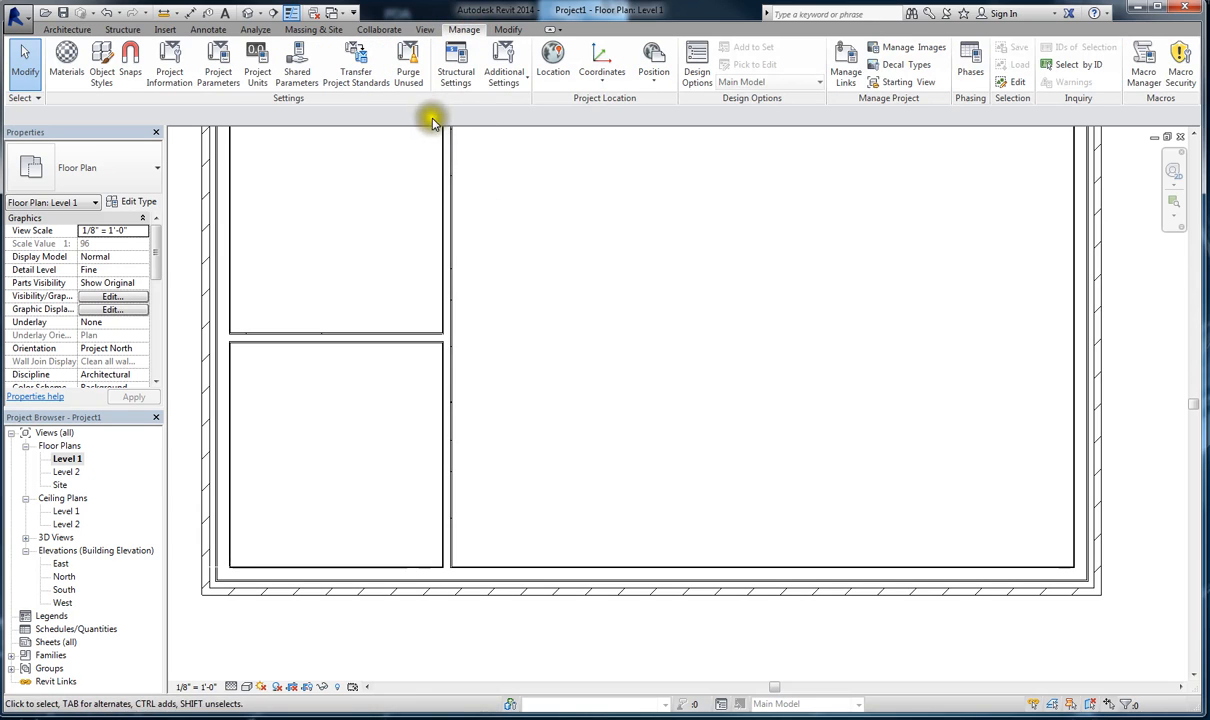
{"action": "left_click", "coordinate": [513, 84]}
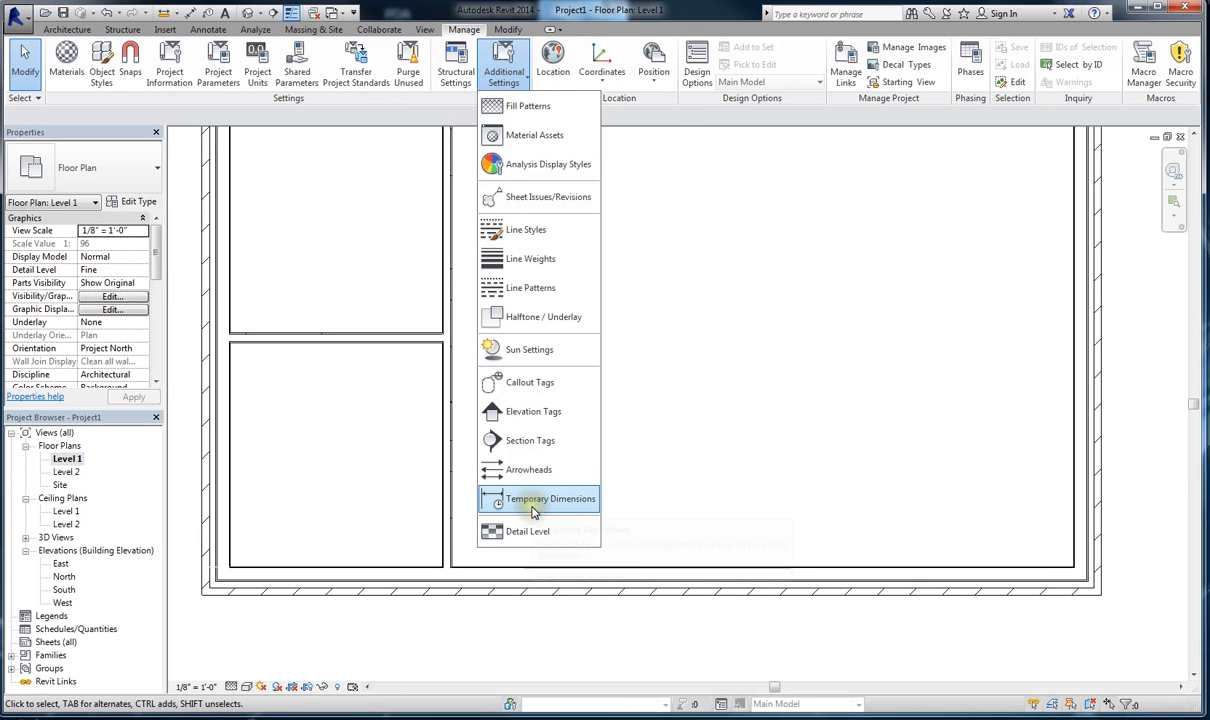
{"action": "left_click", "coordinate": [533, 505]}
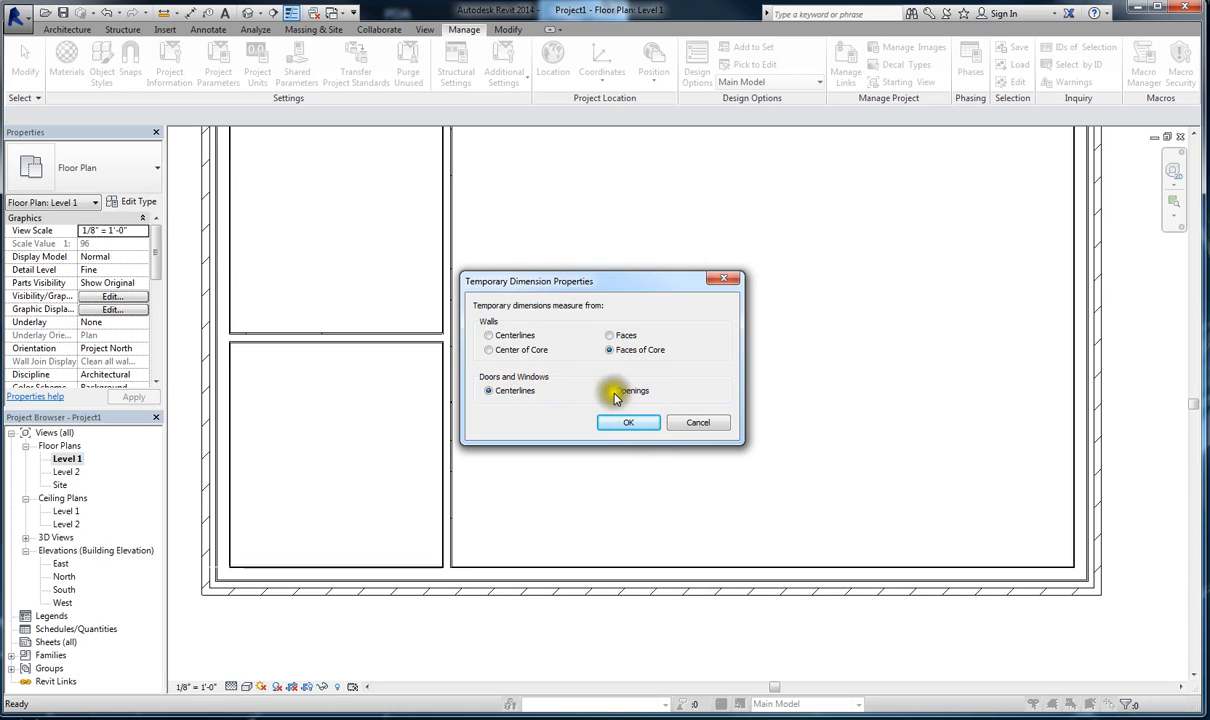
{"action": "left_click", "coordinate": [613, 399]}
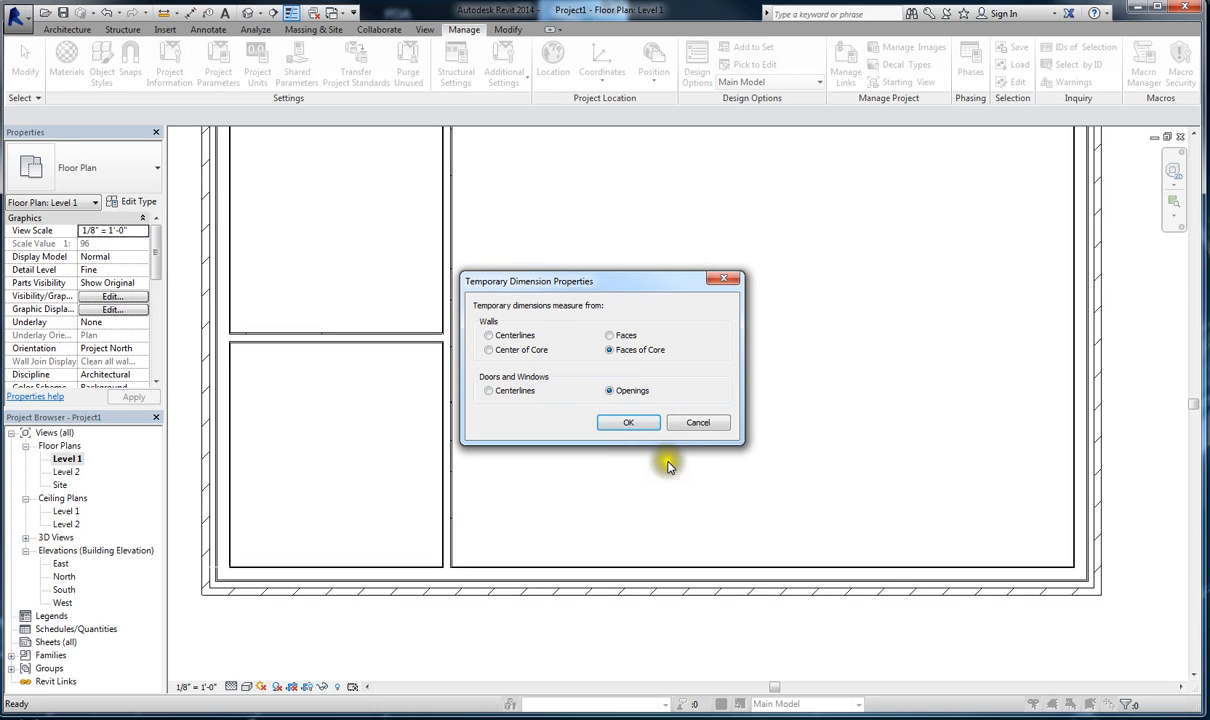
{"action": "left_click", "coordinate": [628, 425]}
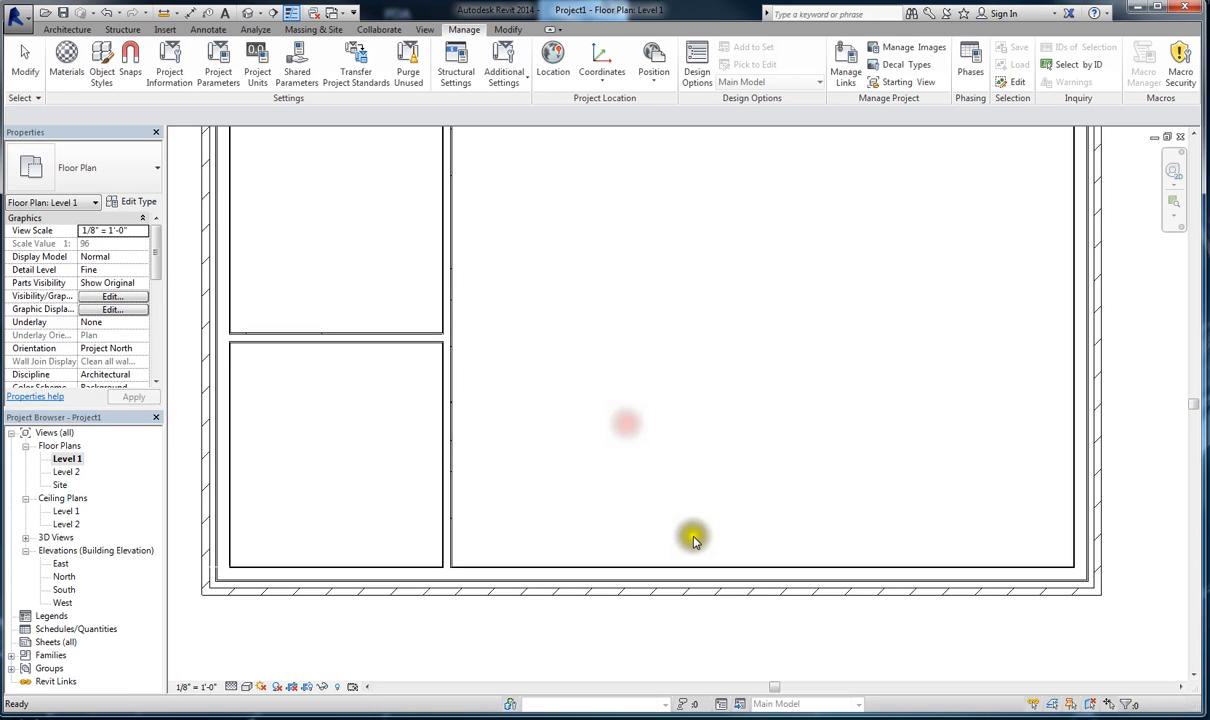
{"action": "left_click", "coordinate": [1090, 497]}
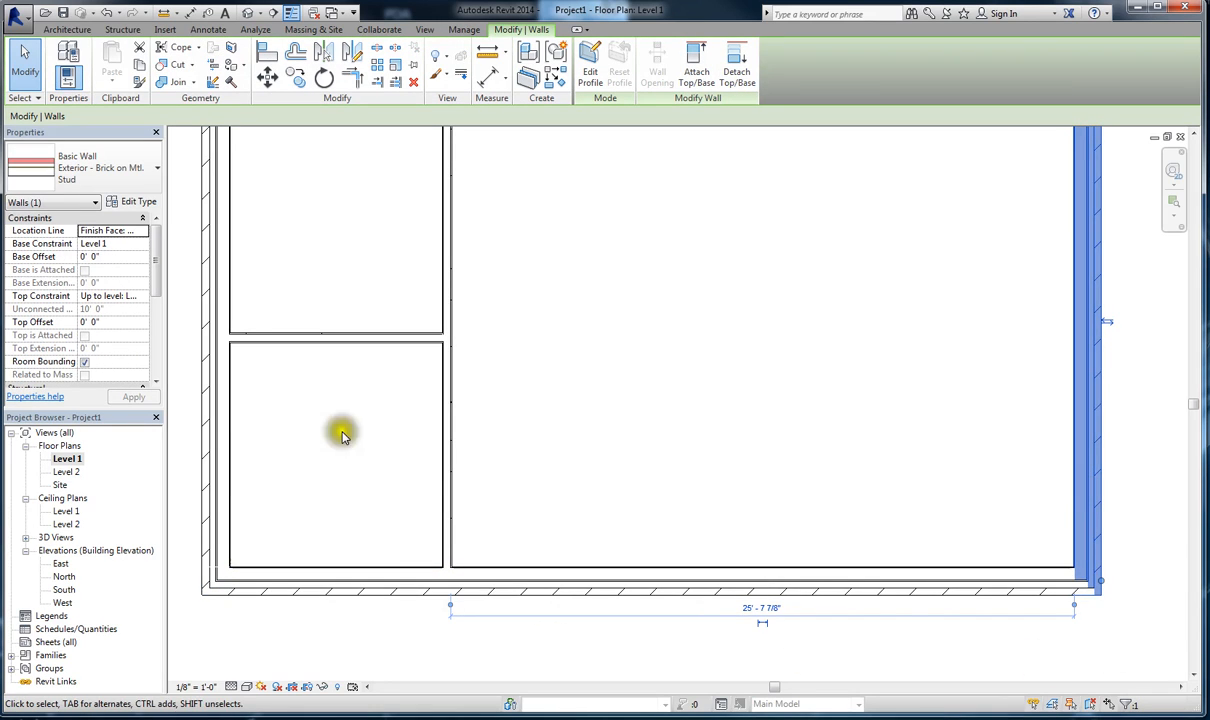
Step: Move the lower witness line of the horizontal partition's temporary dimension to the outer core face of the lower exterior wall
{"action": "left_click", "coordinate": [400, 341]}
{"action": "scroll", "coordinate": [440, 345], "scroll_direction": "up", "scroll_amount": 5}
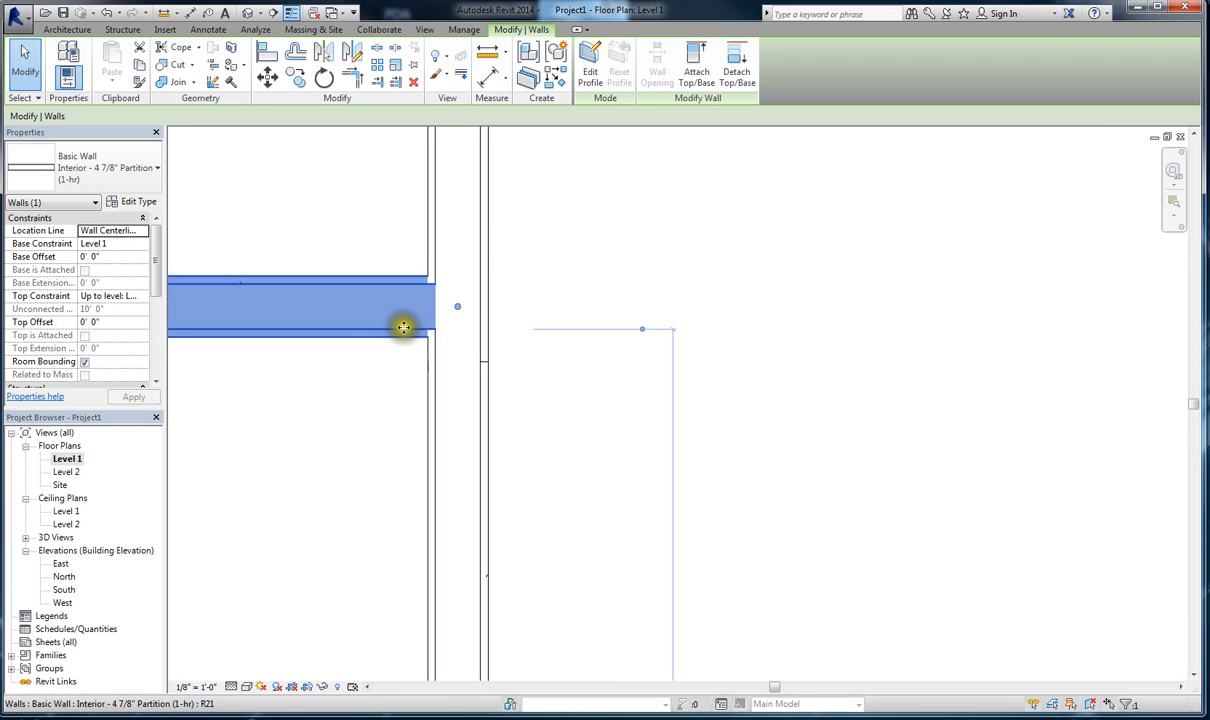
{"action": "scroll", "coordinate": [630, 215], "scroll_direction": "down", "scroll_amount": 2}
{"action": "scroll", "coordinate": [626, 300], "scroll_direction": "down", "scroll_amount": 1}
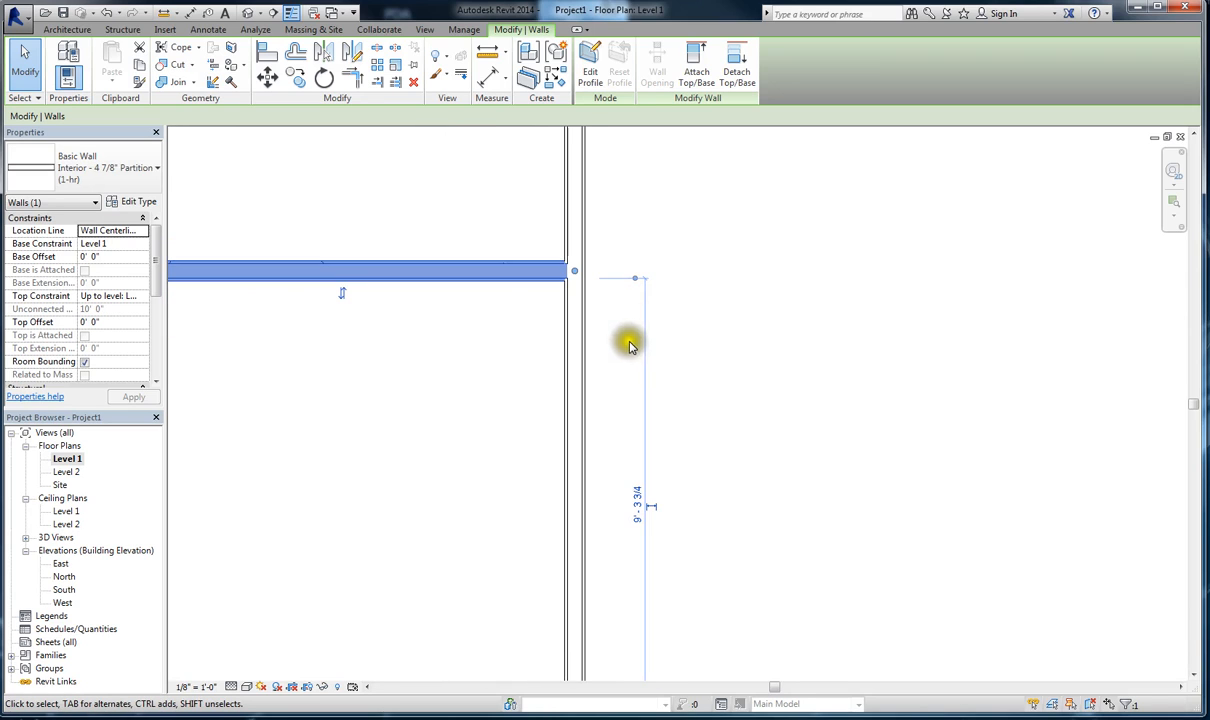
{"action": "scroll", "coordinate": [605, 340], "scroll_direction": "down", "scroll_amount": 2}
{"action": "scroll", "coordinate": [625, 668], "scroll_direction": "up", "scroll_amount": 2}
{"action": "scroll", "coordinate": [633, 667], "scroll_direction": "up", "scroll_amount": 1}
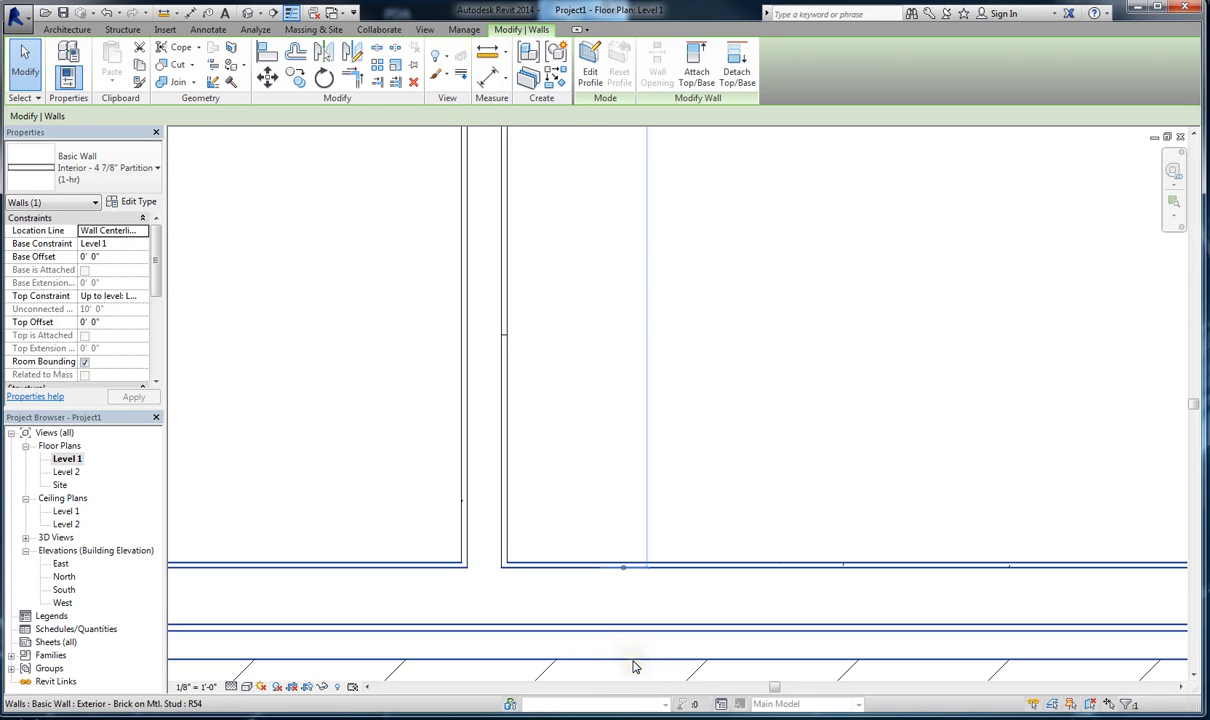
{"action": "scroll", "coordinate": [637, 664], "scroll_direction": "down", "scroll_amount": 2}
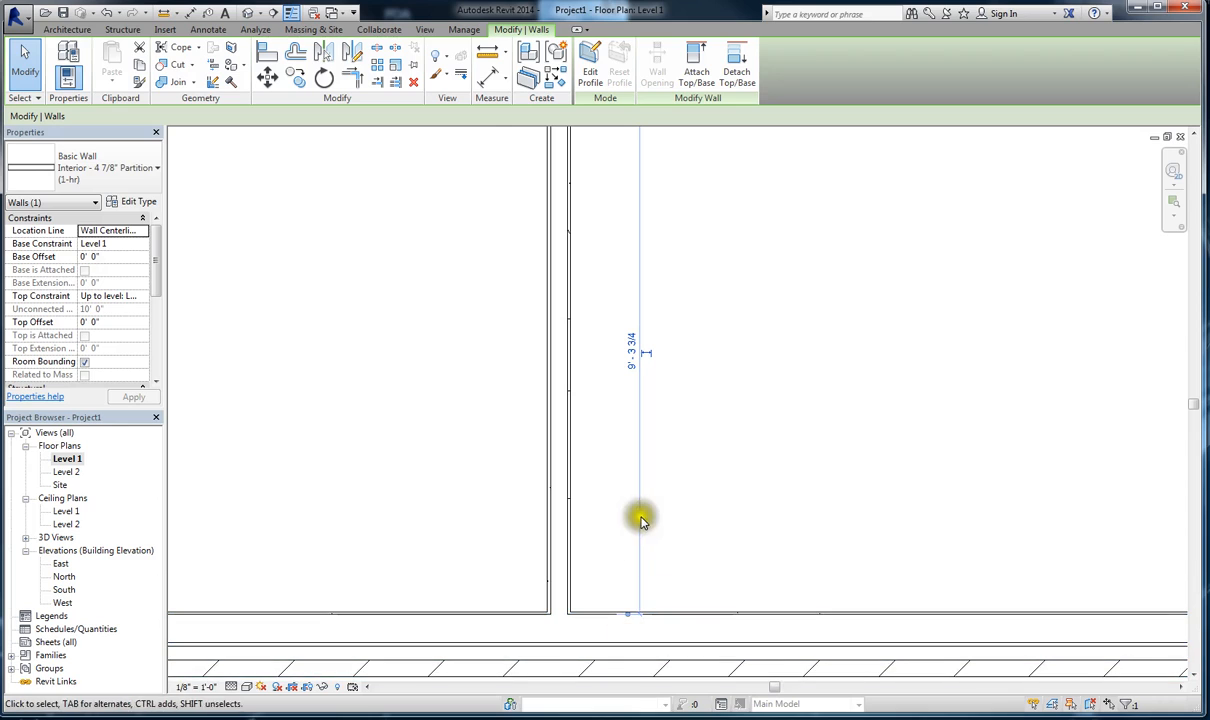
{"action": "scroll", "coordinate": [624, 637], "scroll_direction": "up", "scroll_amount": 2}
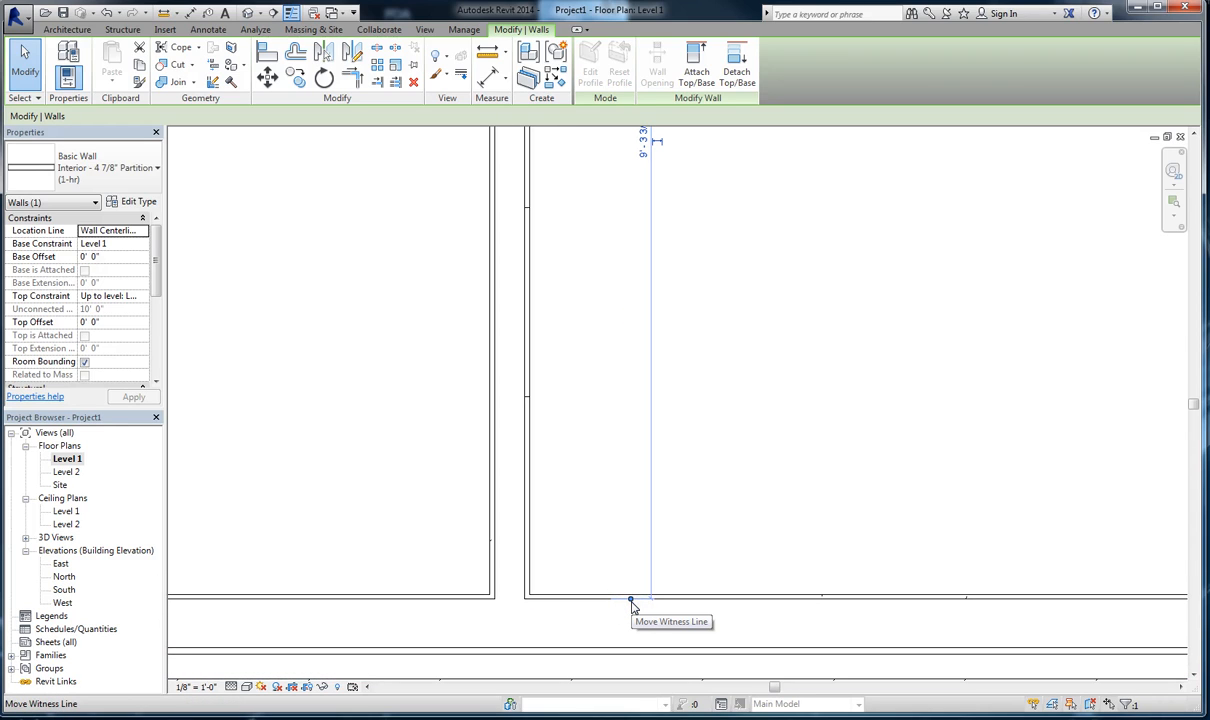
{"action": "scroll", "coordinate": [630, 600], "scroll_direction": "down", "scroll_amount": 1}
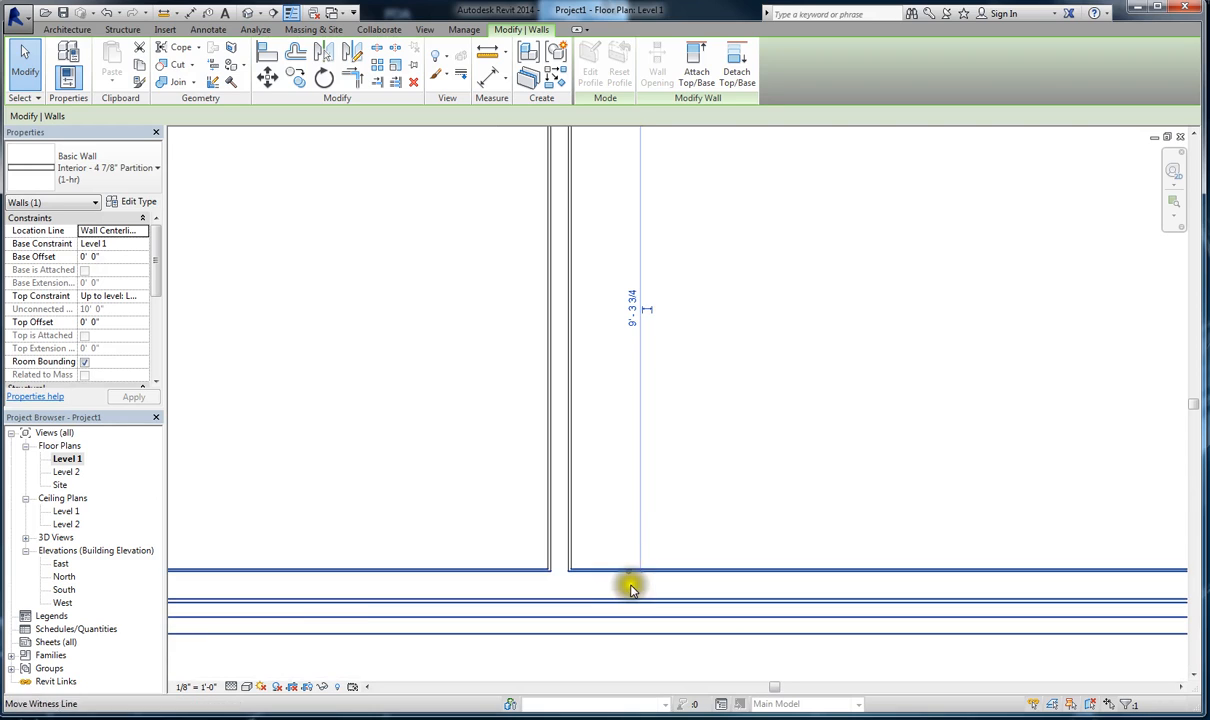
{"action": "scroll", "coordinate": [628, 580], "scroll_direction": "down", "scroll_amount": 1}
{"action": "left_click_drag", "start_coordinate": [630, 574], "coordinate": [631, 604]}
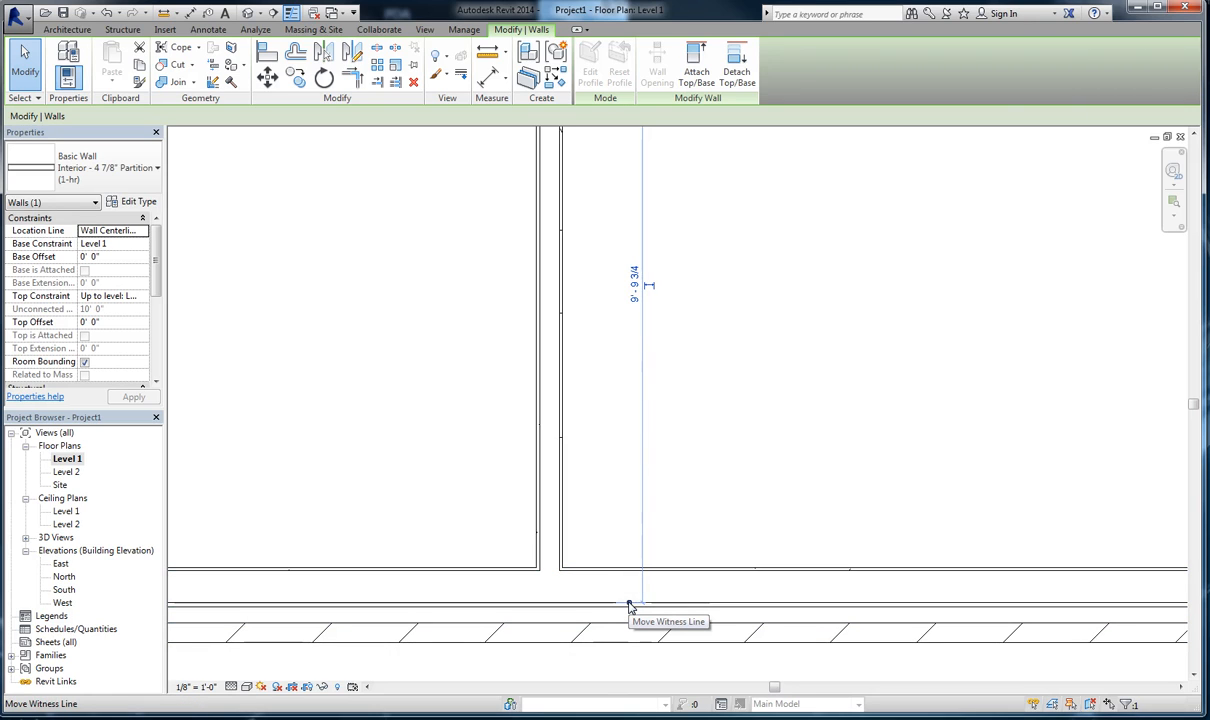
Step: Move the lower witness line of the horizontal partition's temporary dimension to the inner core face of the lower exterior wall
{"action": "left_click_drag", "start_coordinate": [629, 606], "coordinate": [628, 575]}
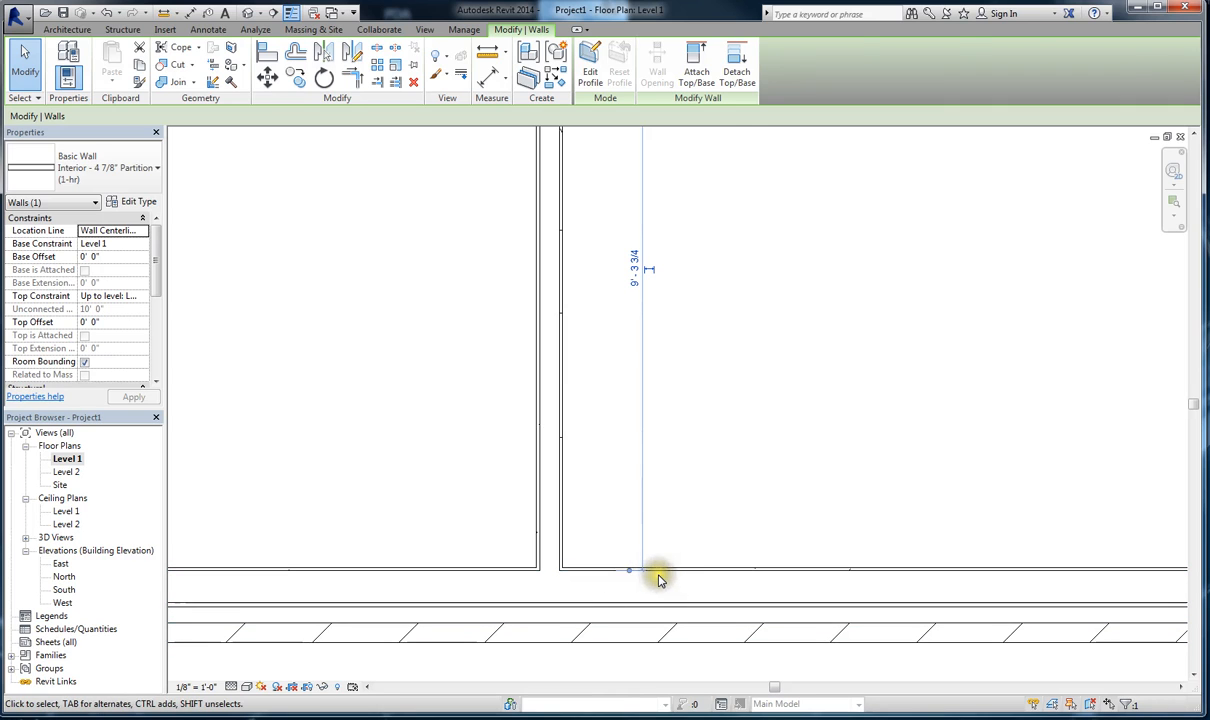
{"action": "key", "text": "Escape"}
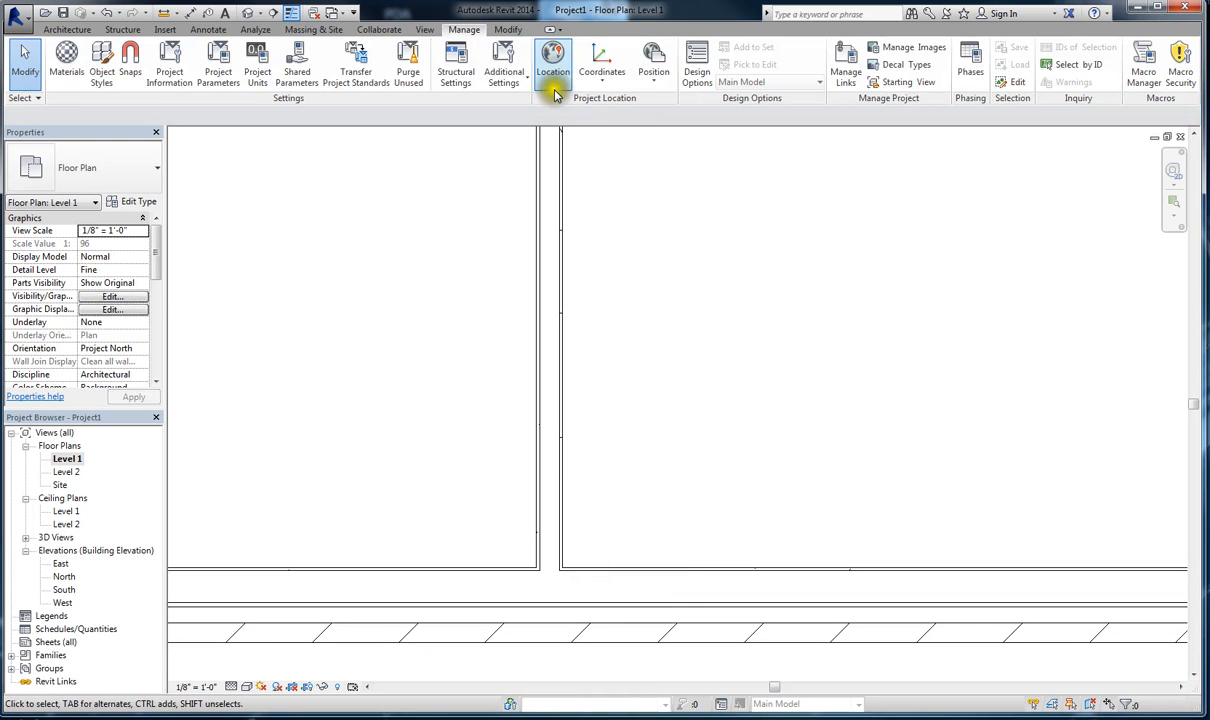
Step: Set temporary dimensions to measure walls from Faces, keeping doors and windows at Openings
{"action": "left_click", "coordinate": [505, 75]}
{"action": "left_click", "coordinate": [519, 511]}
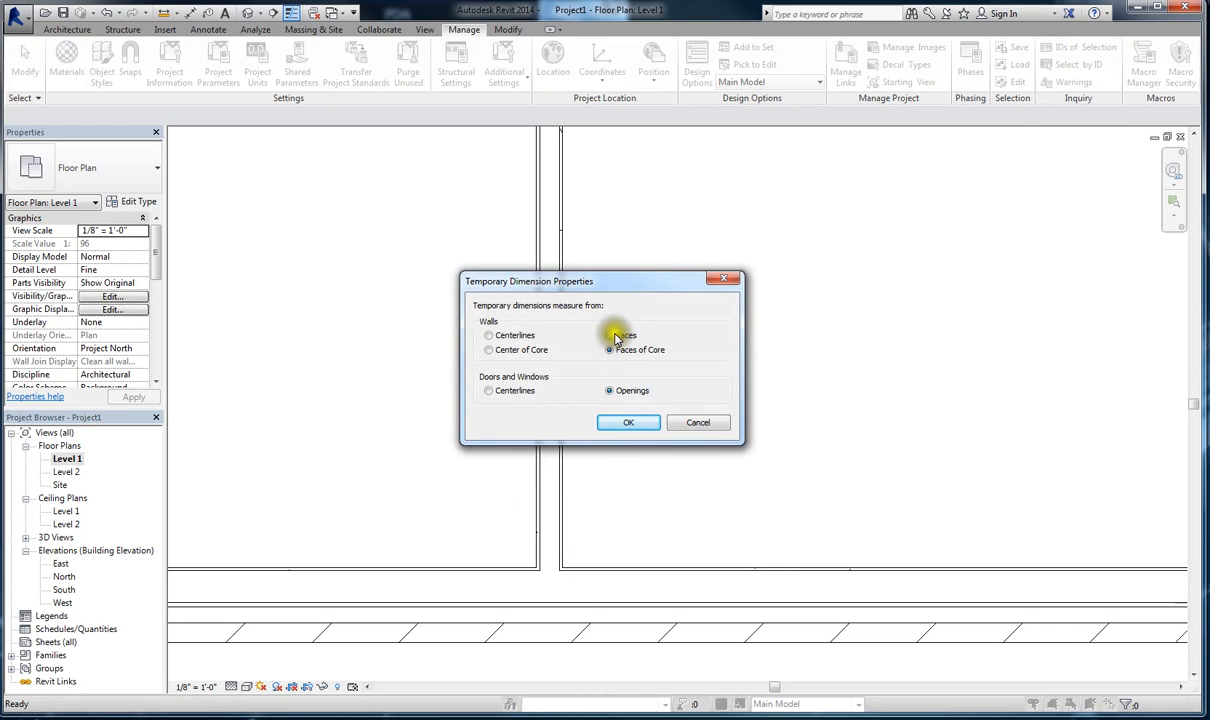
{"action": "left_click", "coordinate": [632, 427]}
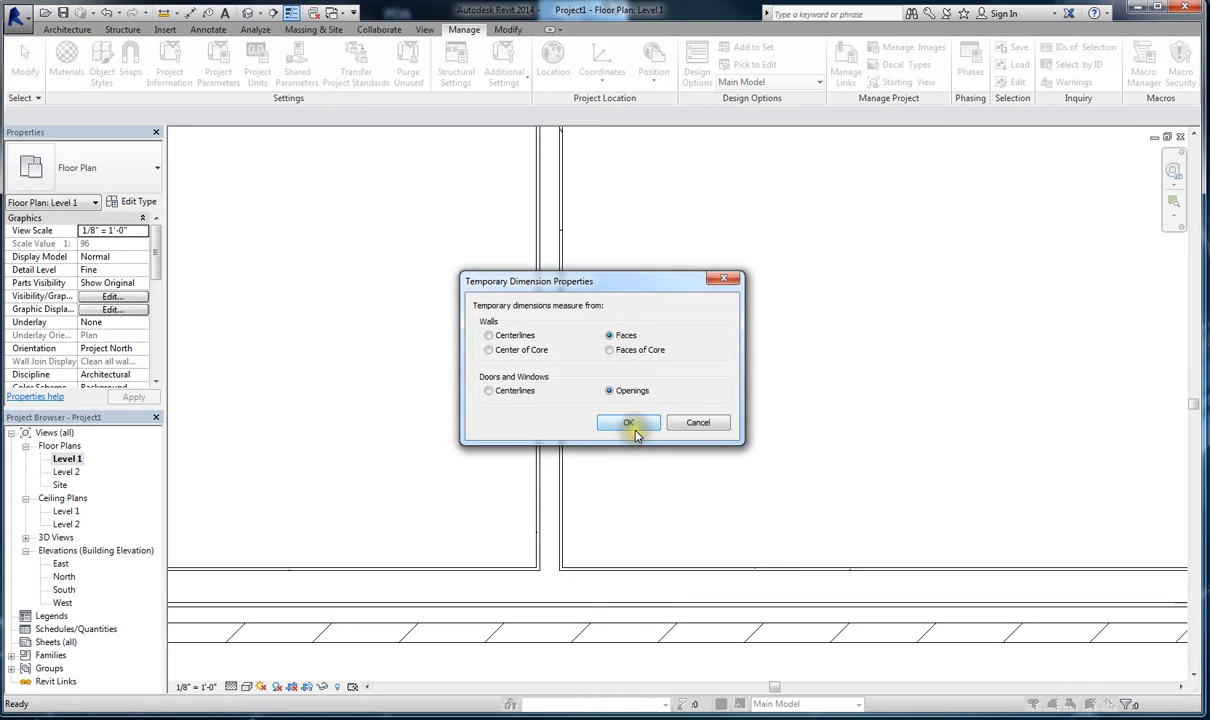
{"action": "left_click", "coordinate": [629, 424]}
Step: Cycle the upper witness line of the horizontal partition's temporary dimension between the partition's upper and lower core faces
{"action": "scroll", "coordinate": [612, 476], "scroll_direction": "down", "scroll_amount": 3}
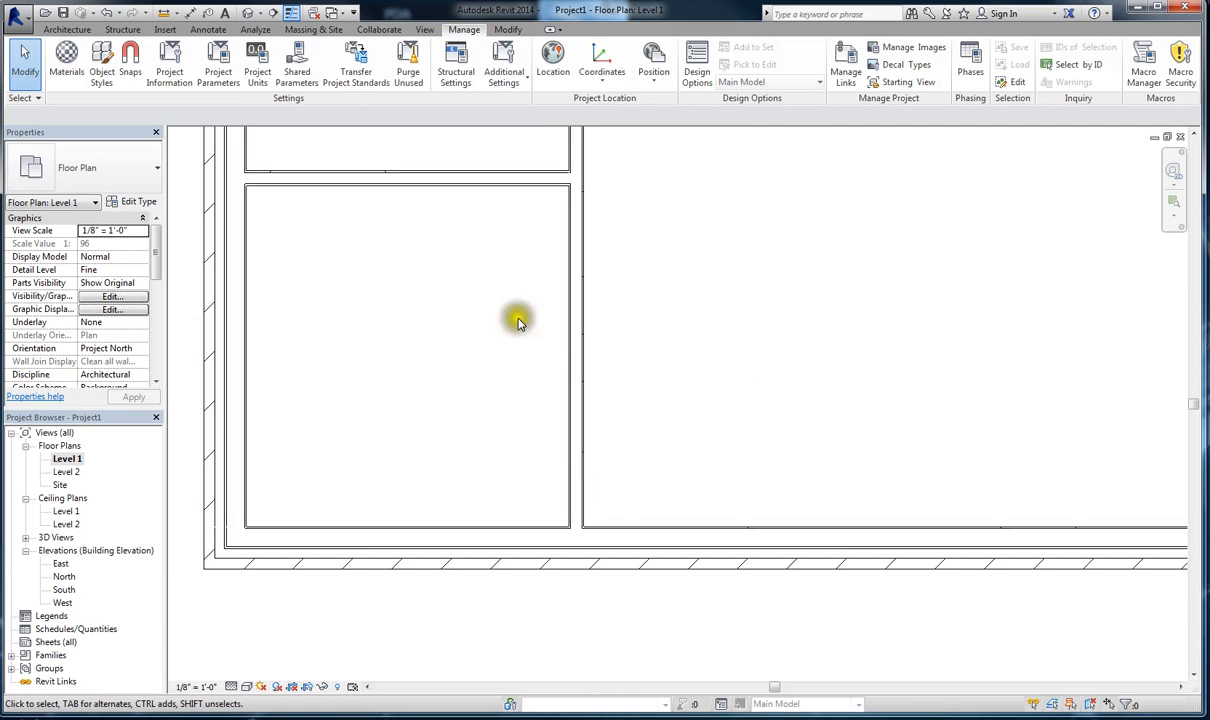
{"action": "left_click", "coordinate": [492, 178]}
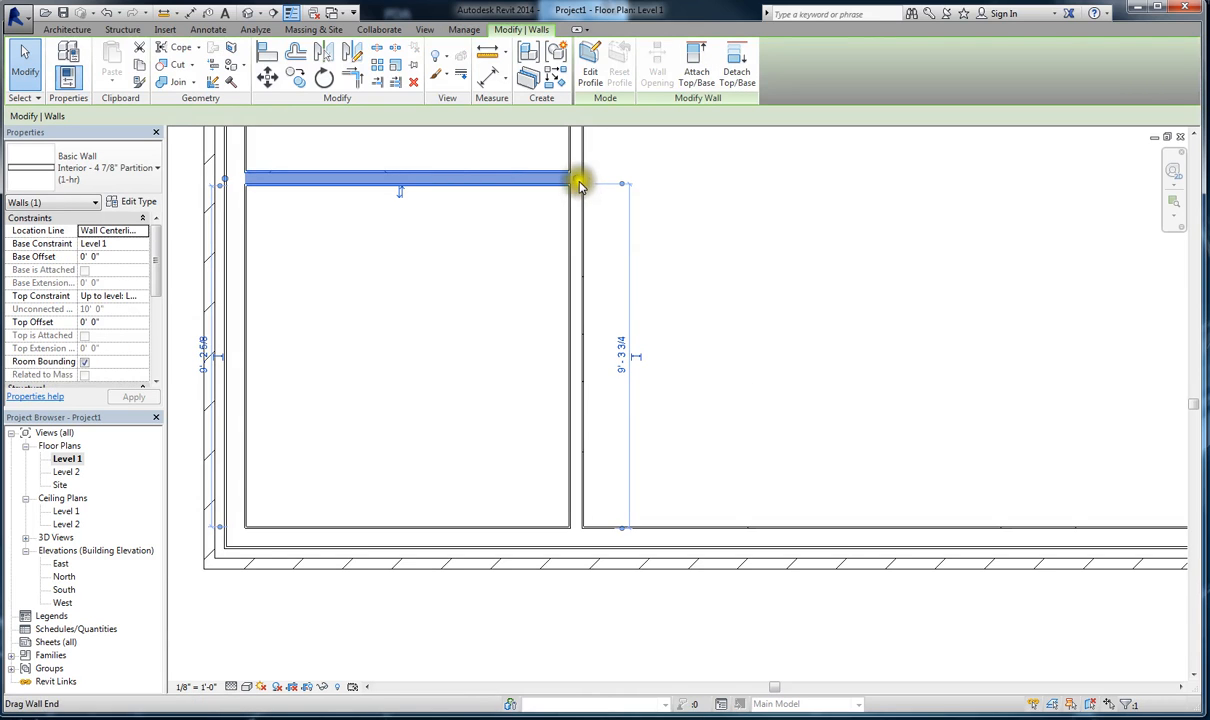
{"action": "scroll", "coordinate": [582, 184], "scroll_direction": "up", "scroll_amount": 5}
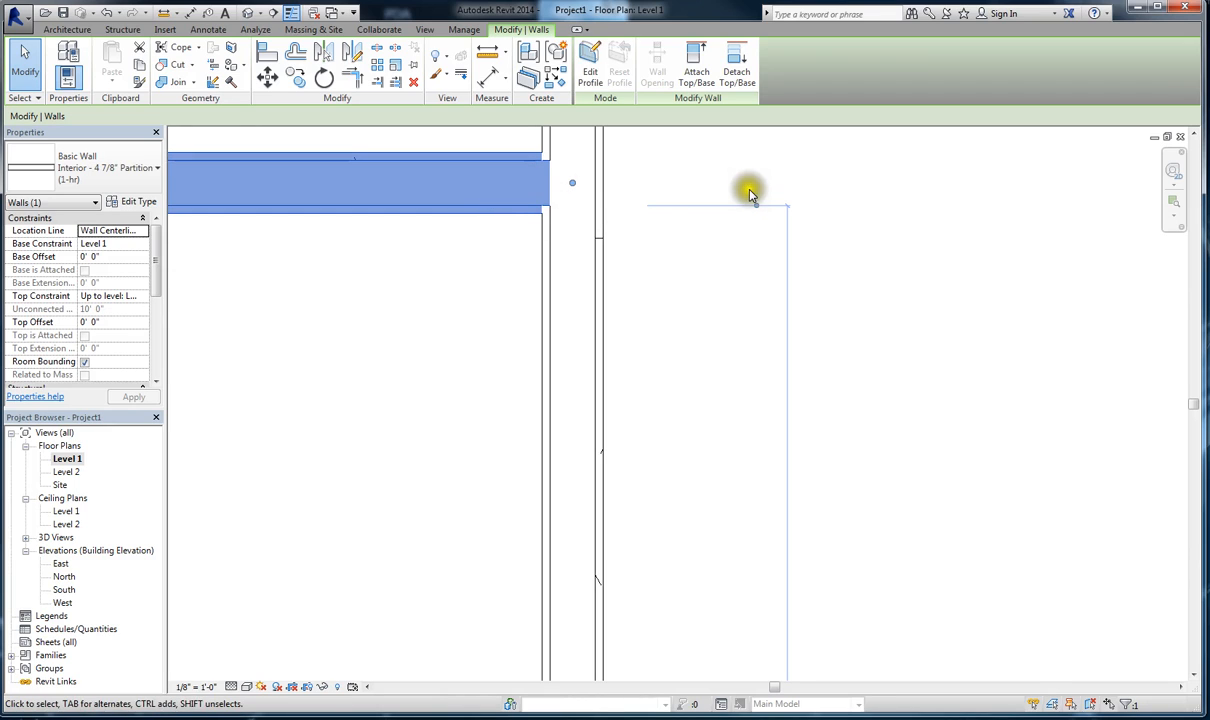
{"action": "scroll", "coordinate": [740, 155], "scroll_direction": "up", "scroll_amount": 1}
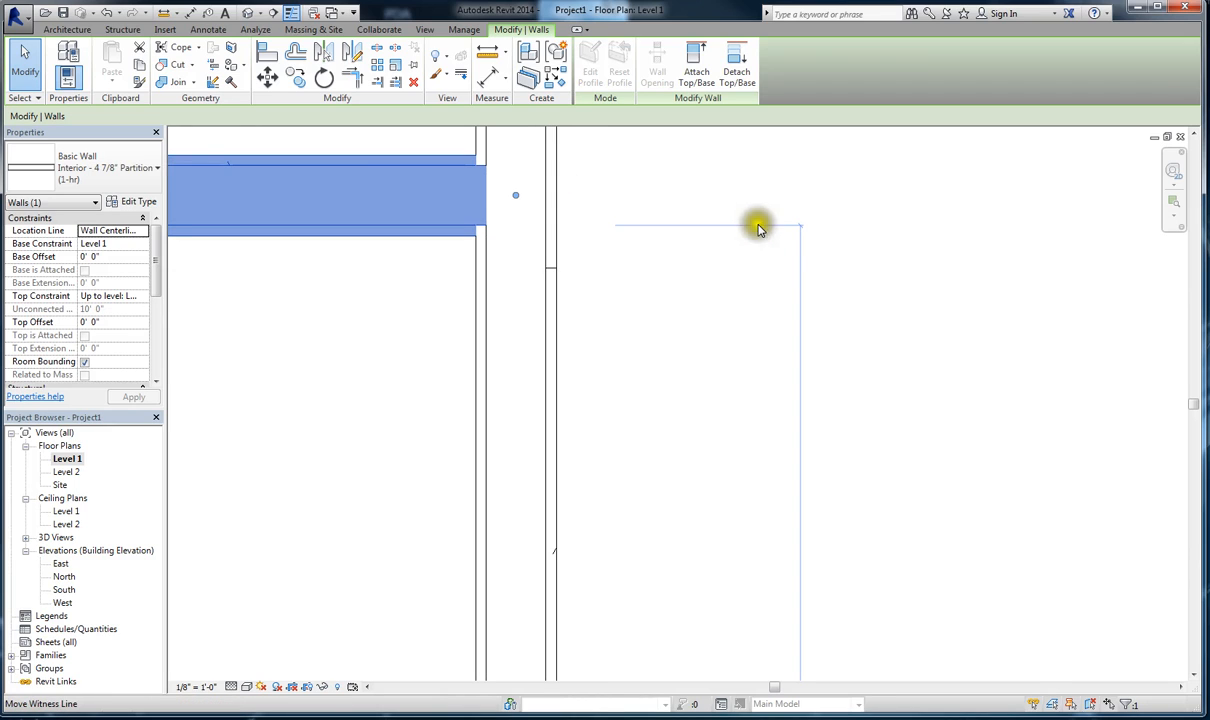
{"action": "left_click", "coordinate": [758, 228]}
{"action": "left_click", "coordinate": [759, 195]}
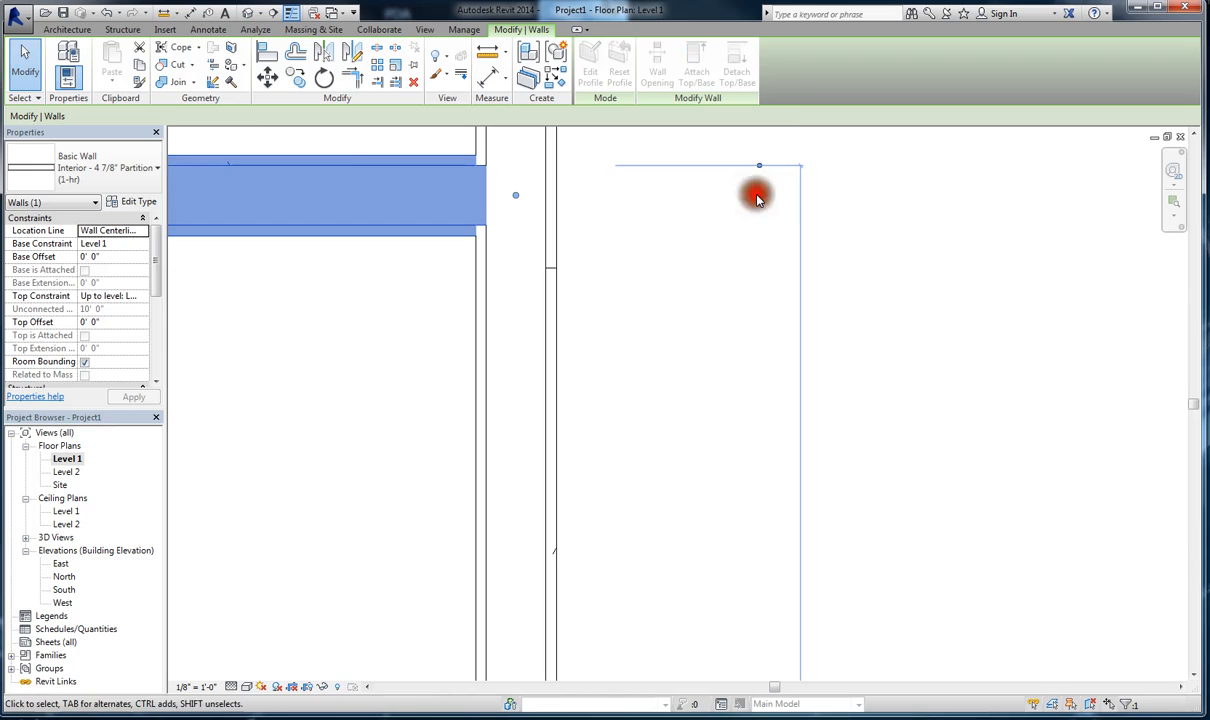
{"action": "left_click", "coordinate": [759, 167]}
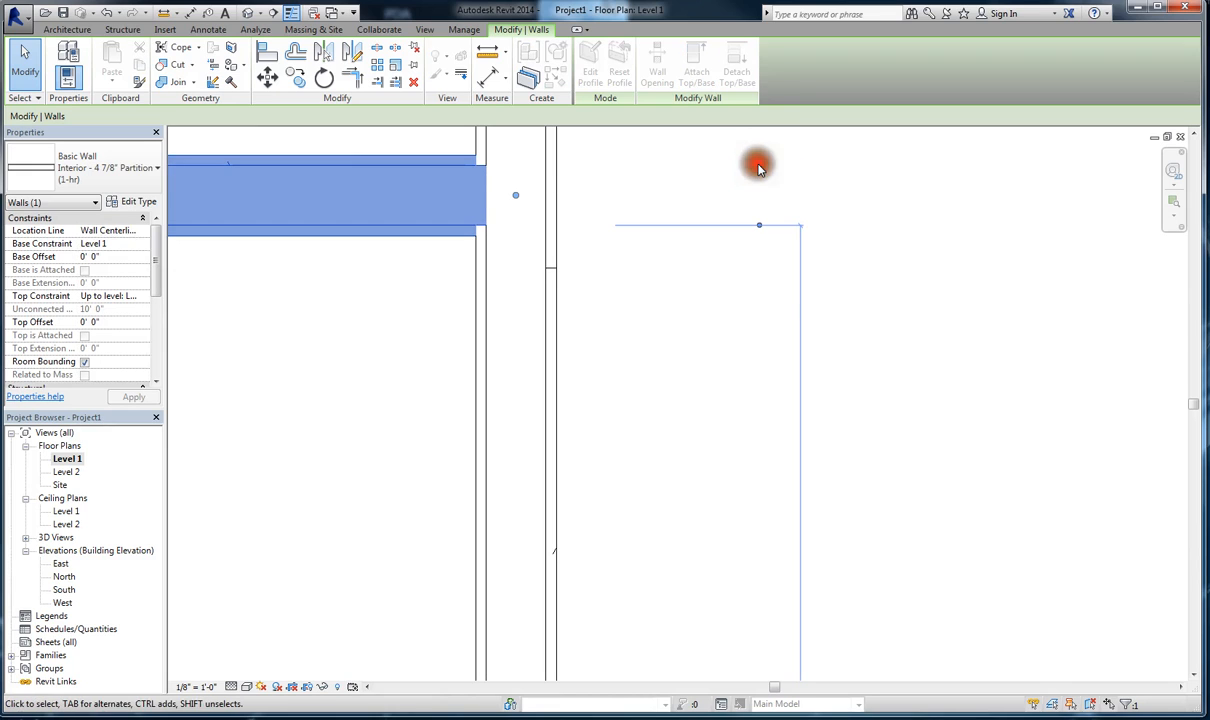
{"action": "scroll", "coordinate": [718, 165], "scroll_direction": "down", "scroll_amount": 3}
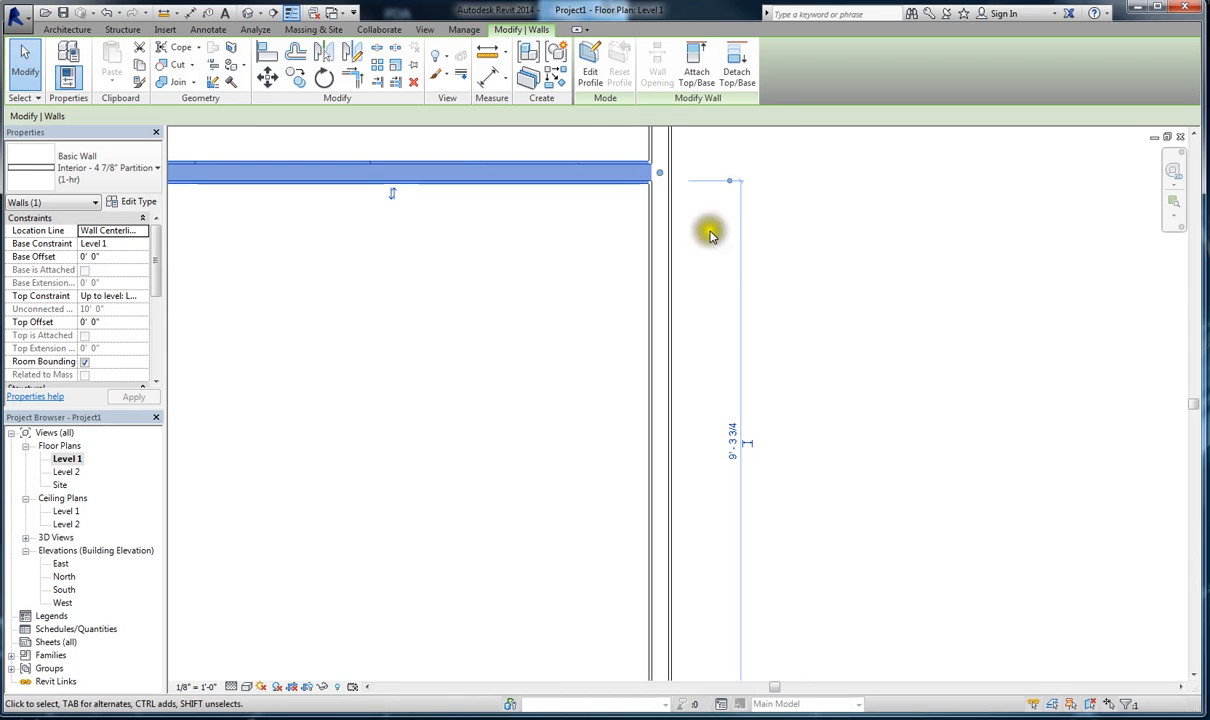
Step: Move the lower witness line of the horizontal partition's temporary dimension to the outer brick face of the lower exterior wall
{"action": "scroll", "coordinate": [698, 372], "scroll_direction": "down", "scroll_amount": 2}
{"action": "scroll", "coordinate": [722, 618], "scroll_direction": "up", "scroll_amount": 3}
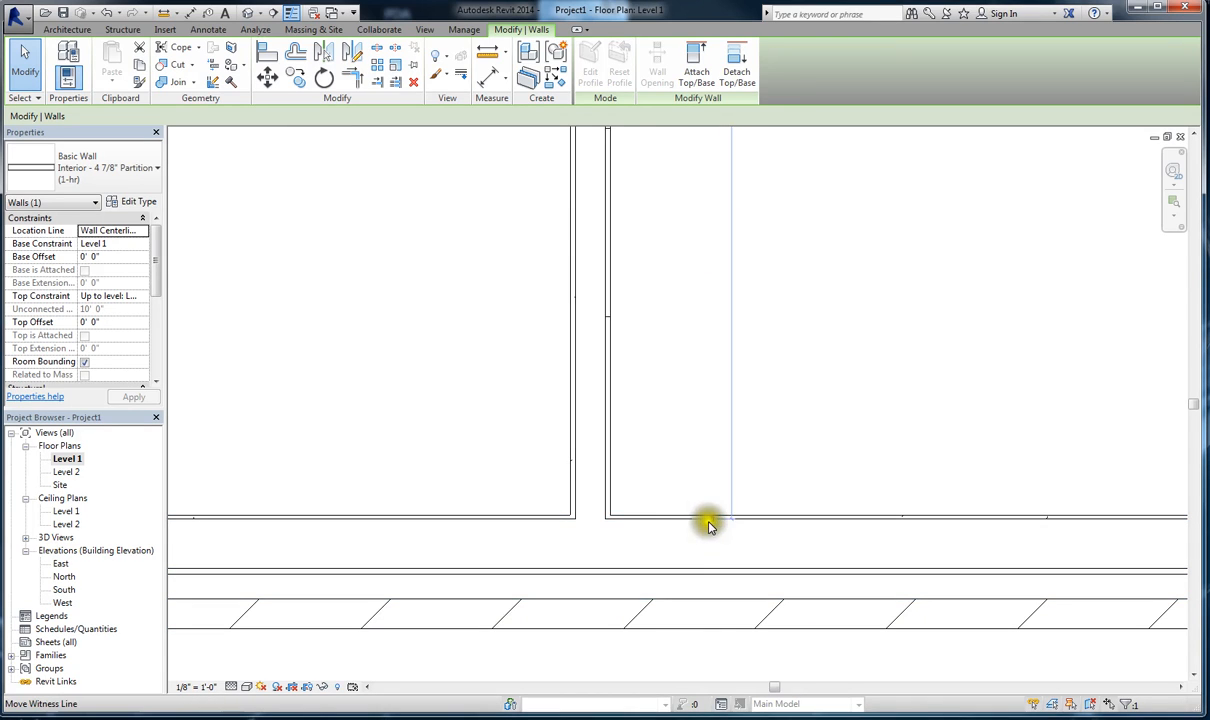
{"action": "mouse_move", "coordinate": [707, 520]}
{"action": "left_mouse_down"}
{"action": "mouse_move", "coordinate": [722, 540]}
{"action": "mouse_move", "coordinate": [714, 573]}
{"action": "mouse_move", "coordinate": [711, 535]}
{"action": "left_mouse_up"}
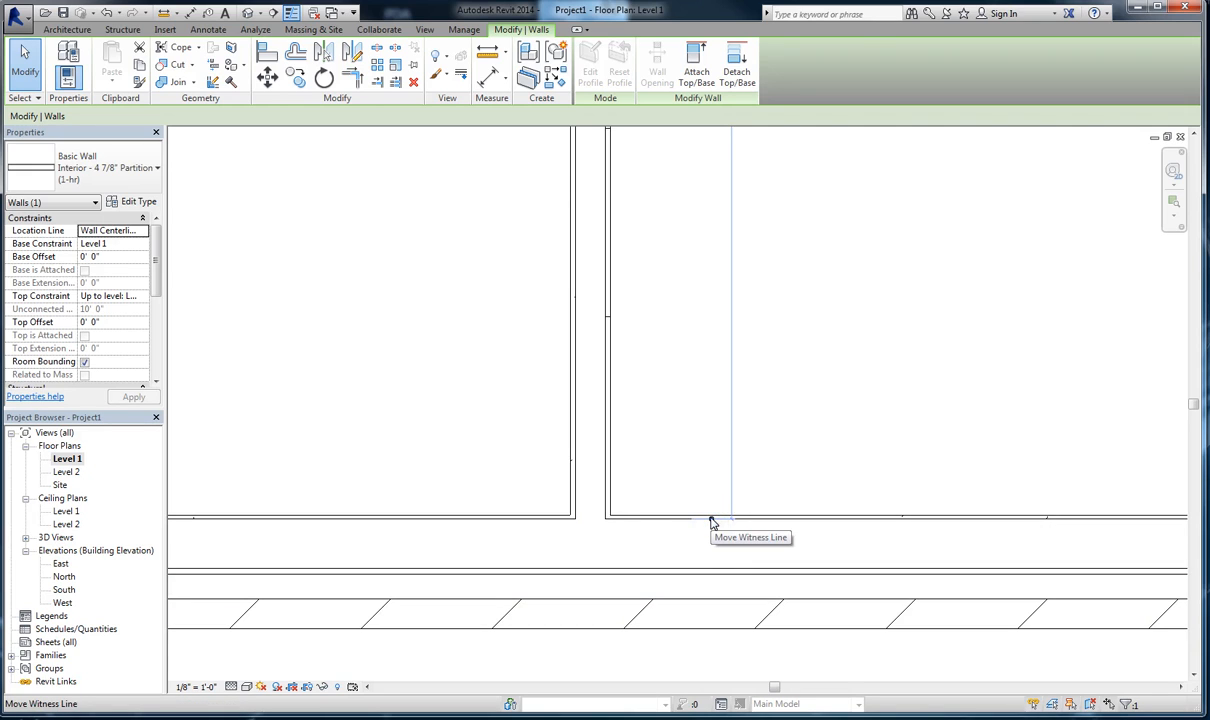
{"action": "scroll", "coordinate": [707, 556], "scroll_direction": "up", "scroll_amount": 2}
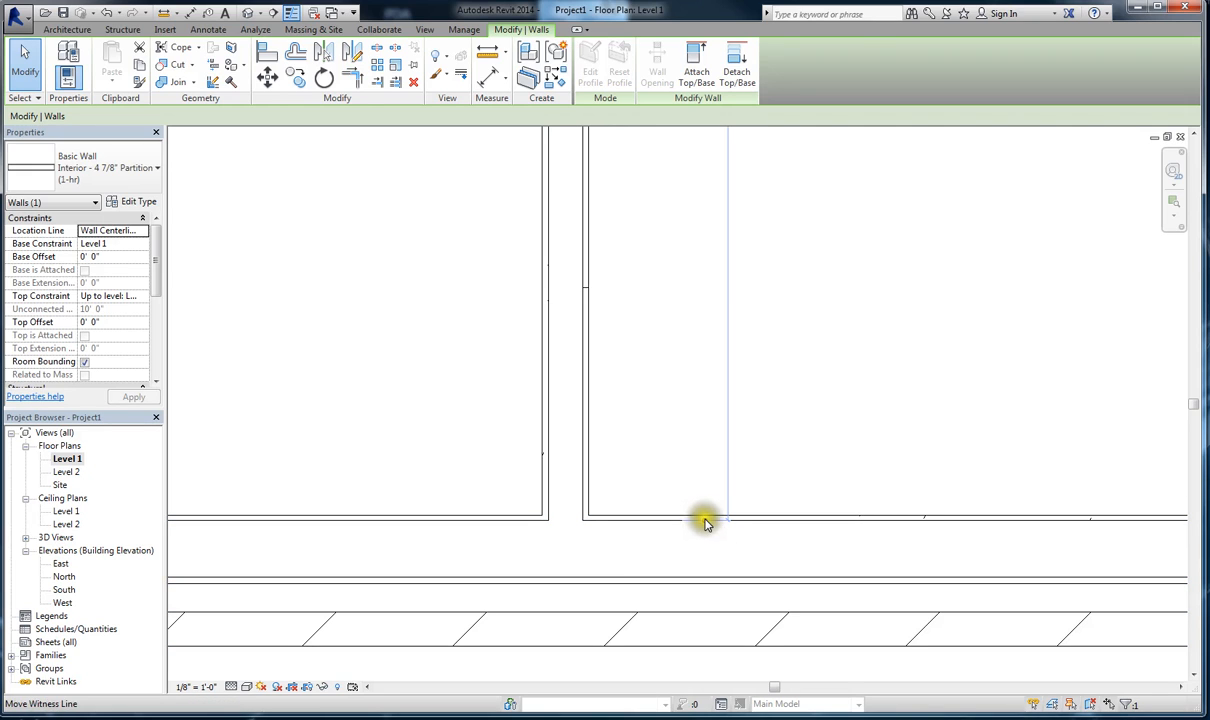
{"action": "left_click_drag", "start_coordinate": [705, 521], "coordinate": [706, 546]}
{"action": "left_click_drag", "start_coordinate": [707, 570], "coordinate": [710, 650]}
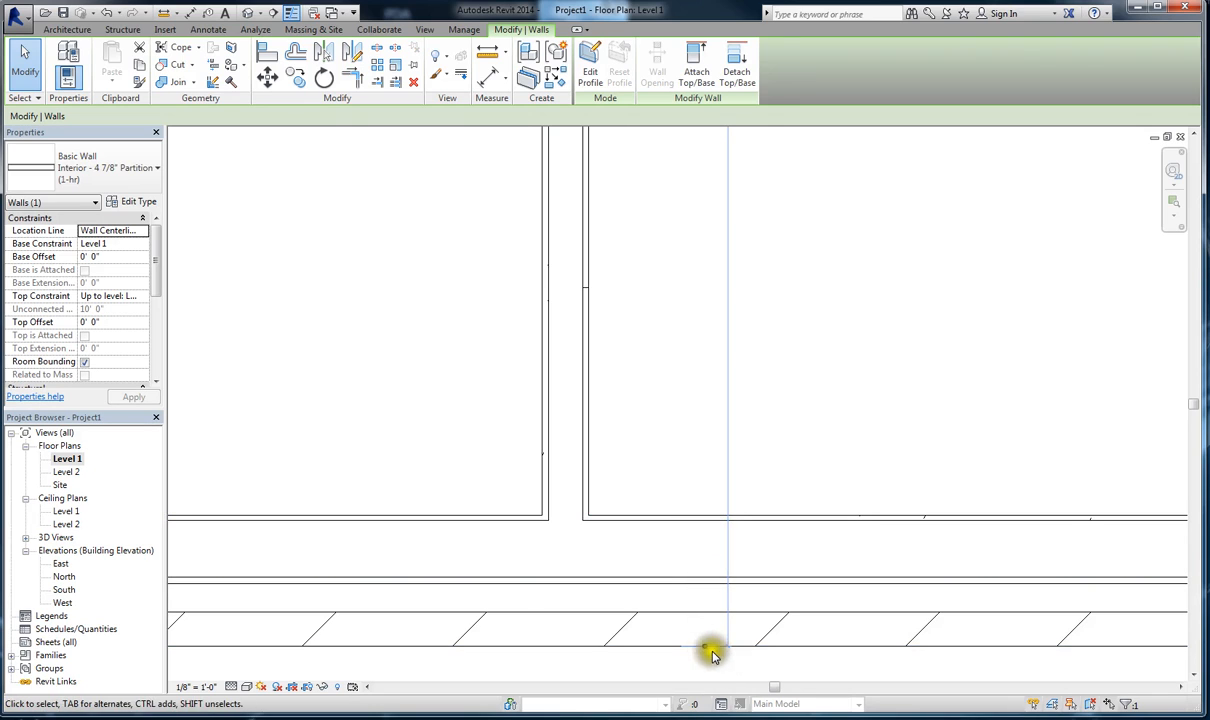
Step: Set the distance from the horizontal partition to the lower exterior wall's outer brick face to 11' and deselect the partition
{"action": "scroll", "coordinate": [710, 650], "scroll_direction": "down", "scroll_amount": 2}
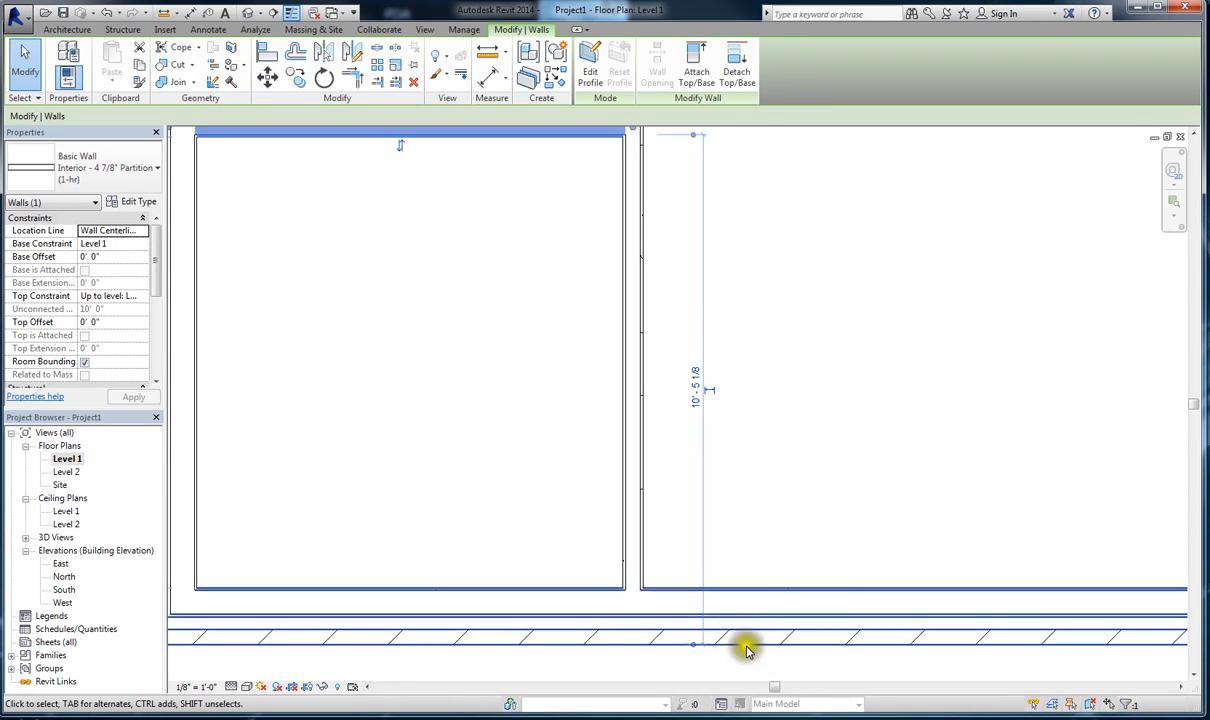
{"action": "scroll", "coordinate": [707, 581], "scroll_direction": "down", "scroll_amount": 1}
{"action": "scroll", "coordinate": [675, 238], "scroll_direction": "up", "scroll_amount": 1}
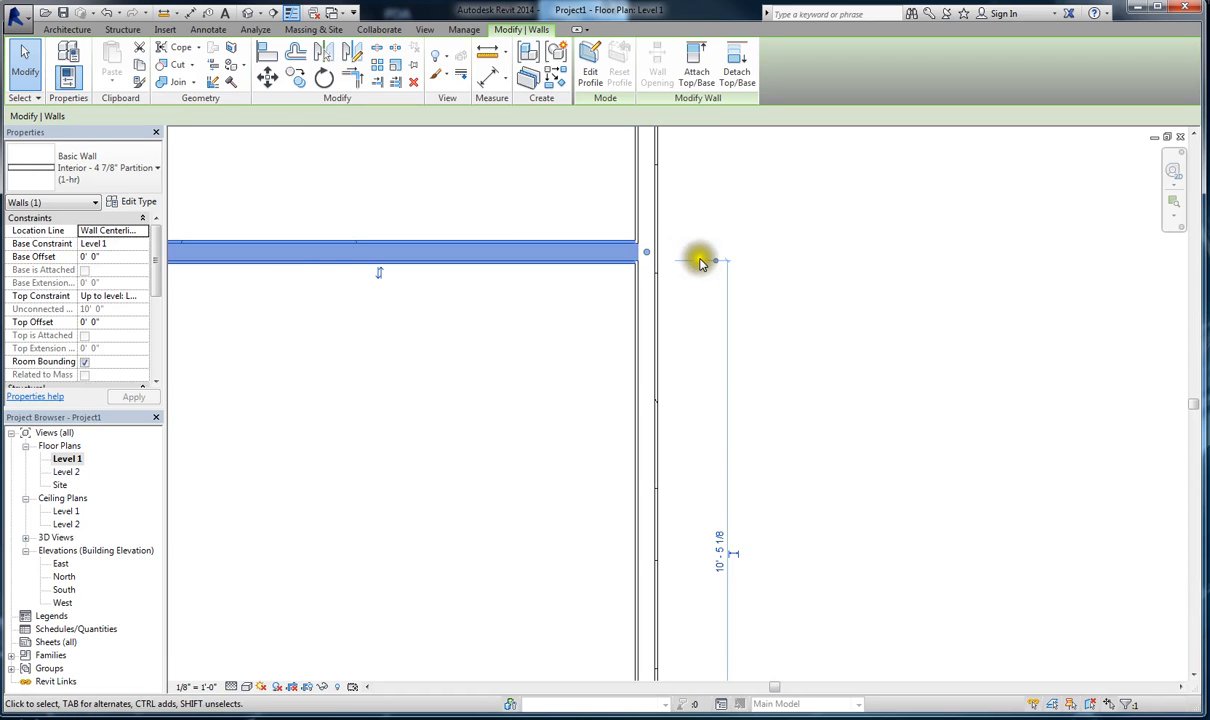
{"action": "scroll", "coordinate": [694, 254], "scroll_direction": "down", "scroll_amount": 1}
{"action": "scroll", "coordinate": [494, 541], "scroll_direction": "down", "scroll_amount": 1}
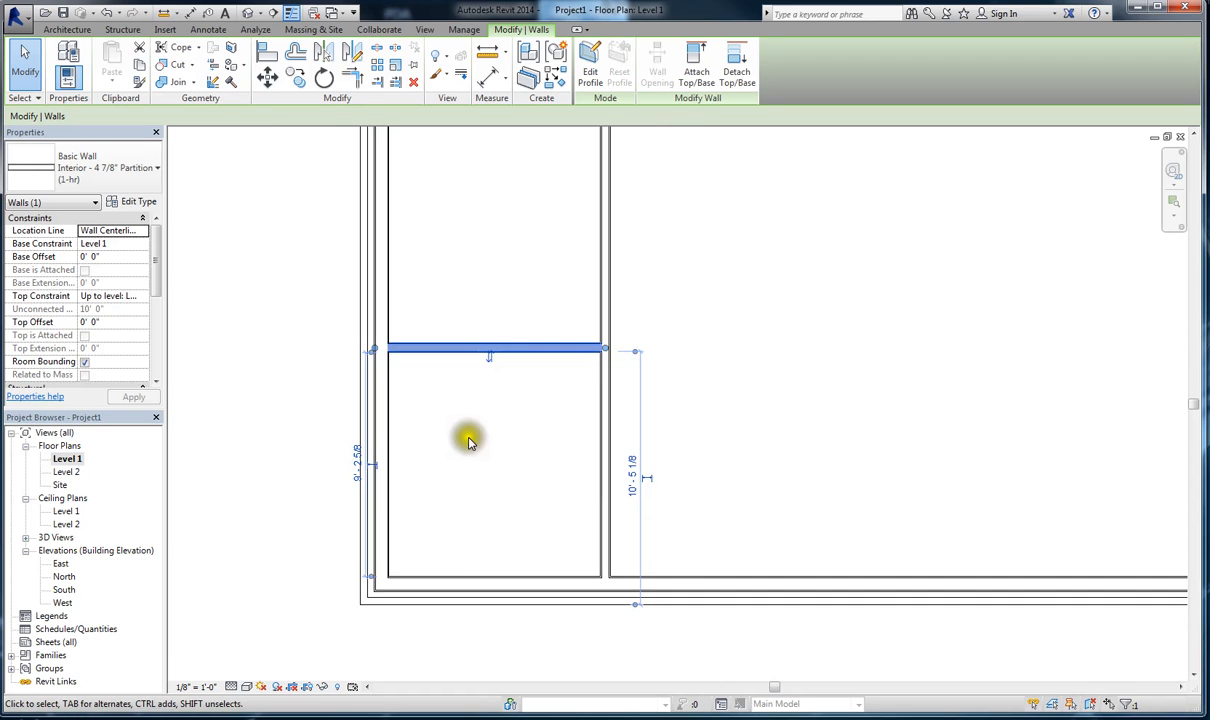
{"action": "scroll", "coordinate": [459, 343], "scroll_direction": "up", "scroll_amount": 1}
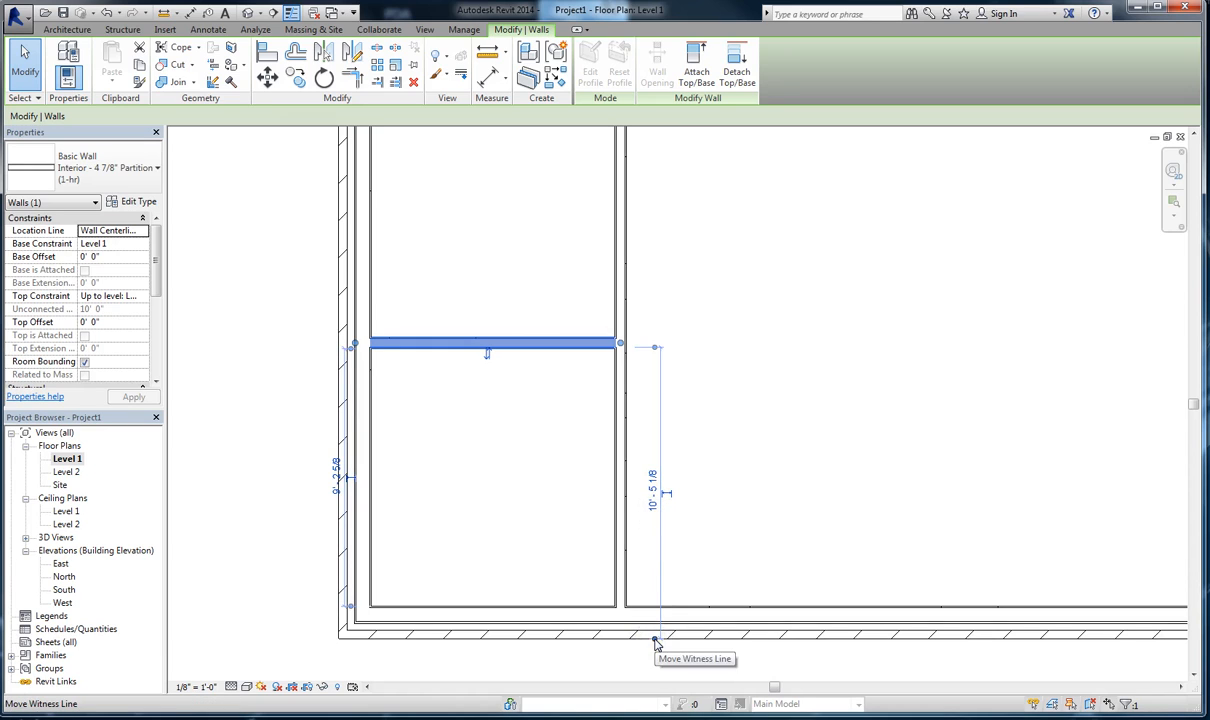
{"action": "scroll", "coordinate": [612, 347], "scroll_direction": "up", "scroll_amount": 2}
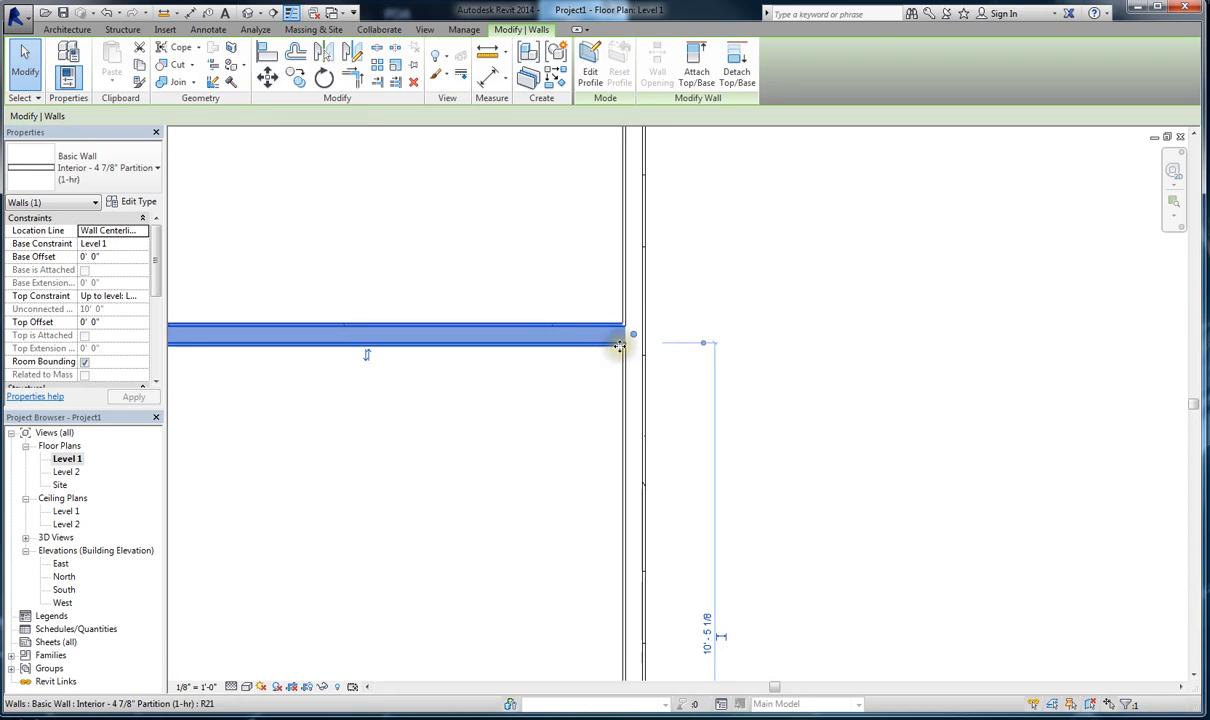
{"action": "scroll", "coordinate": [619, 345], "scroll_direction": "down", "scroll_amount": 2}
{"action": "left_click", "coordinate": [672, 528]}
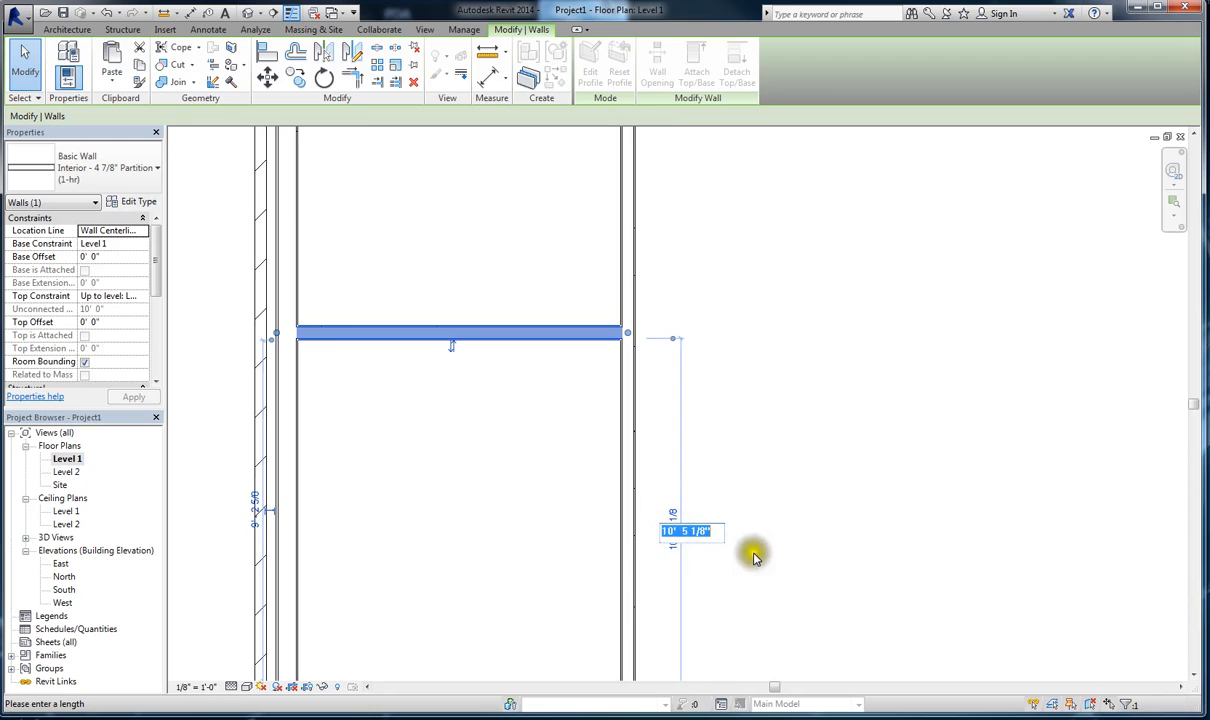
{"action": "type", "text": "11"}
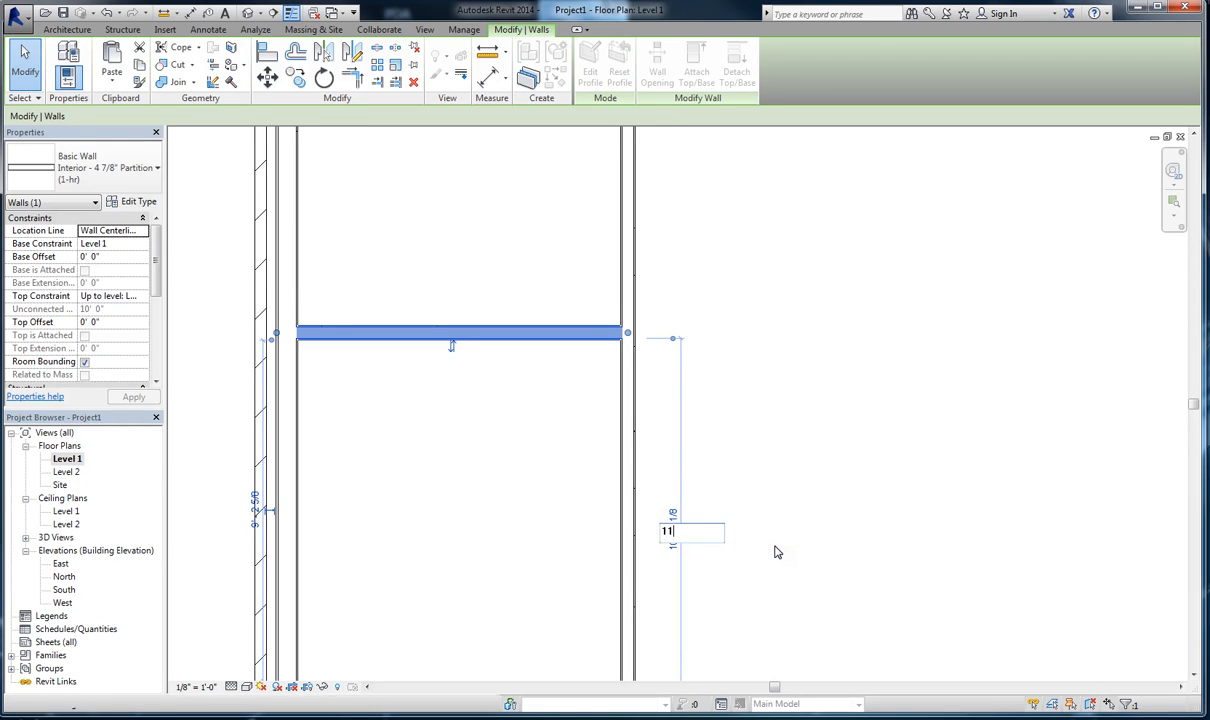
{"action": "key", "text": "Return"}
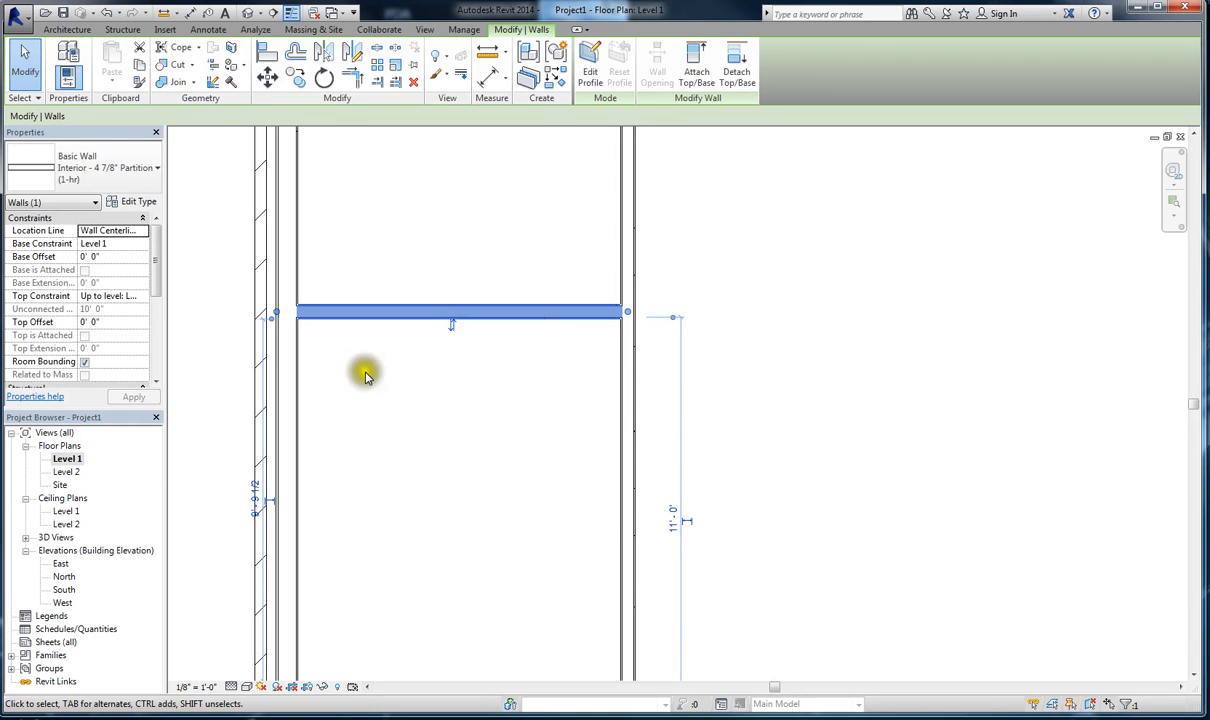
{"action": "scroll", "coordinate": [365, 370], "scroll_direction": "down", "scroll_amount": 1}
{"action": "left_click", "coordinate": [665, 477]}
Step: Move the right witness line of the right exterior wall's temporary dimension to that wall's outer brick face
{"action": "scroll", "coordinate": [348, 540], "scroll_direction": "down", "scroll_amount": 1}
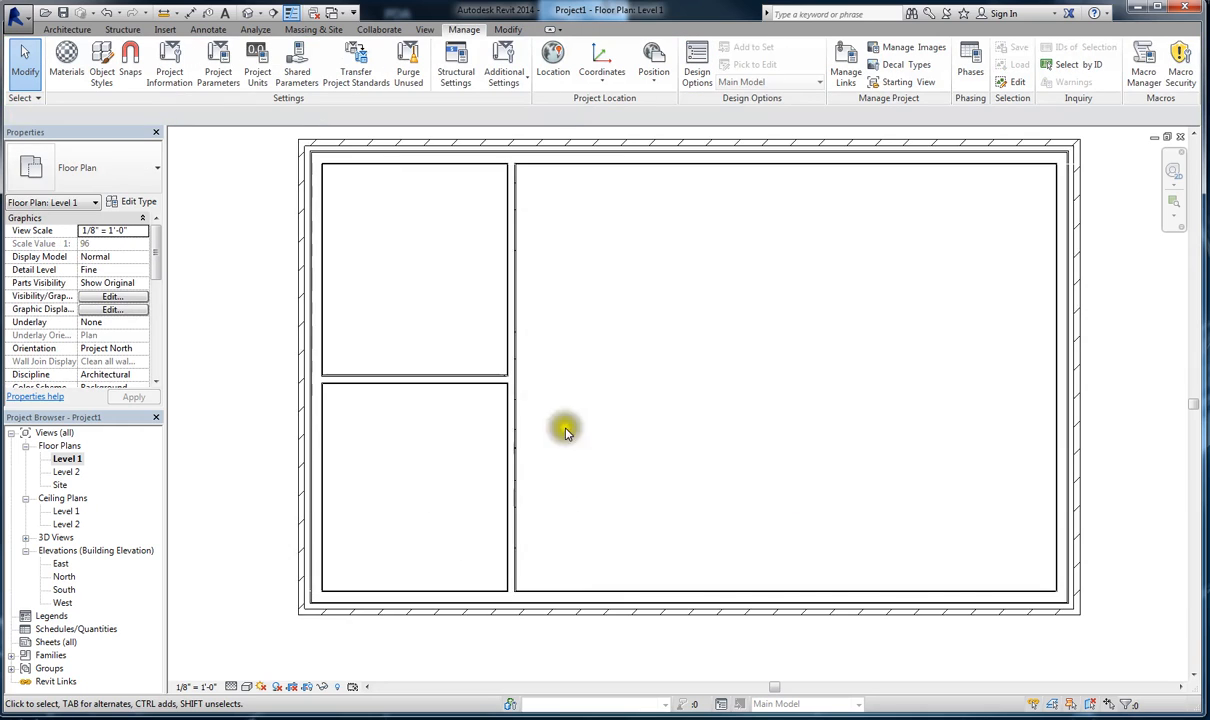
{"action": "scroll", "coordinate": [575, 410], "scroll_direction": "down", "scroll_amount": 1}
{"action": "left_click", "coordinate": [1007, 256]}
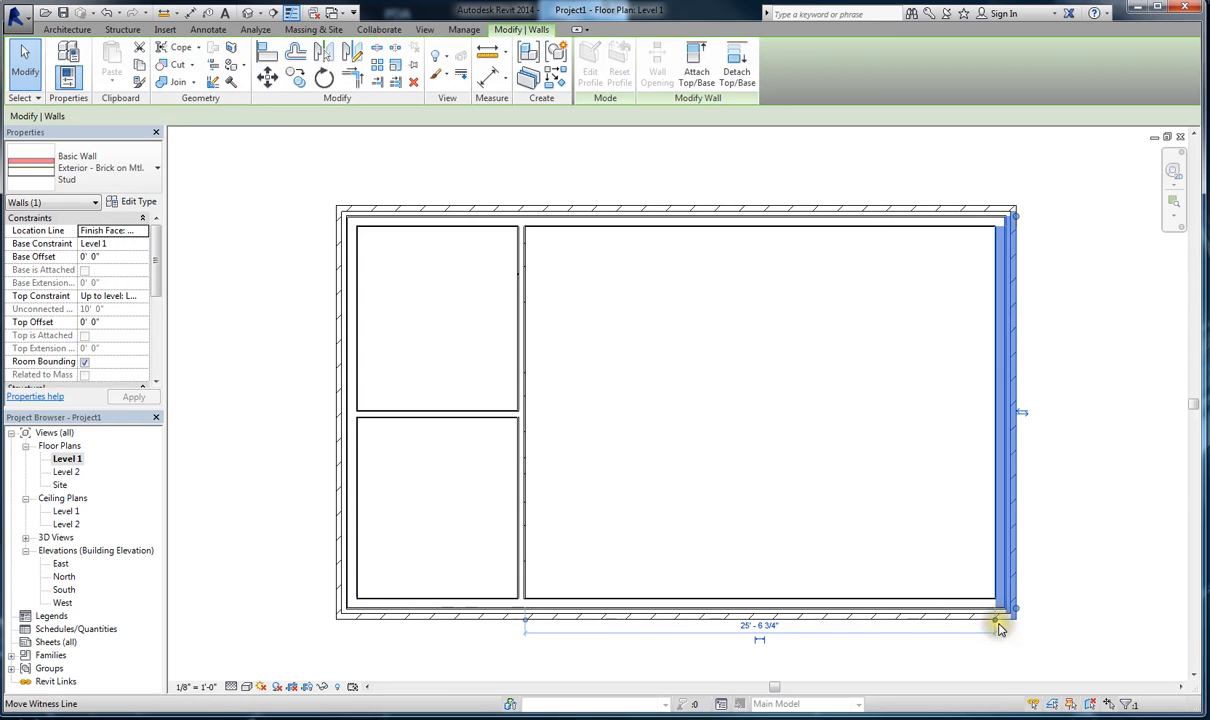
{"action": "scroll", "coordinate": [1010, 617], "scroll_direction": "up", "scroll_amount": 2}
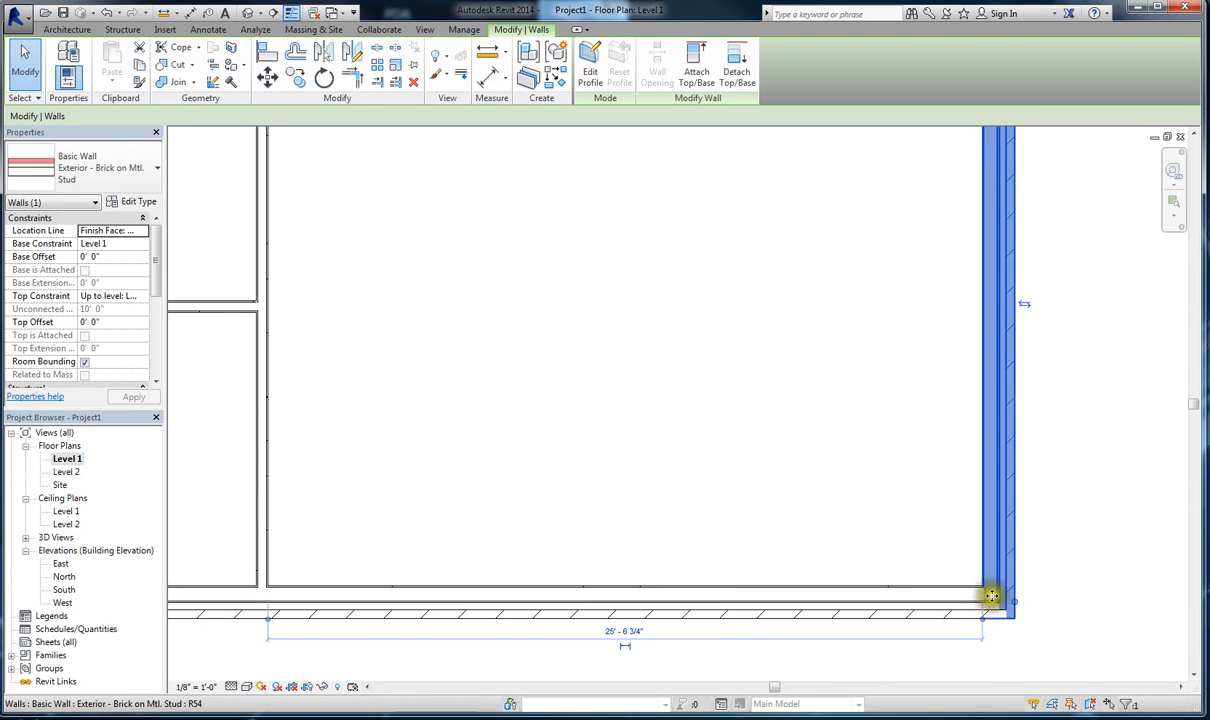
{"action": "scroll", "coordinate": [1004, 625], "scroll_direction": "down", "scroll_amount": 1}
{"action": "scroll", "coordinate": [991, 626], "scroll_direction": "up", "scroll_amount": 2}
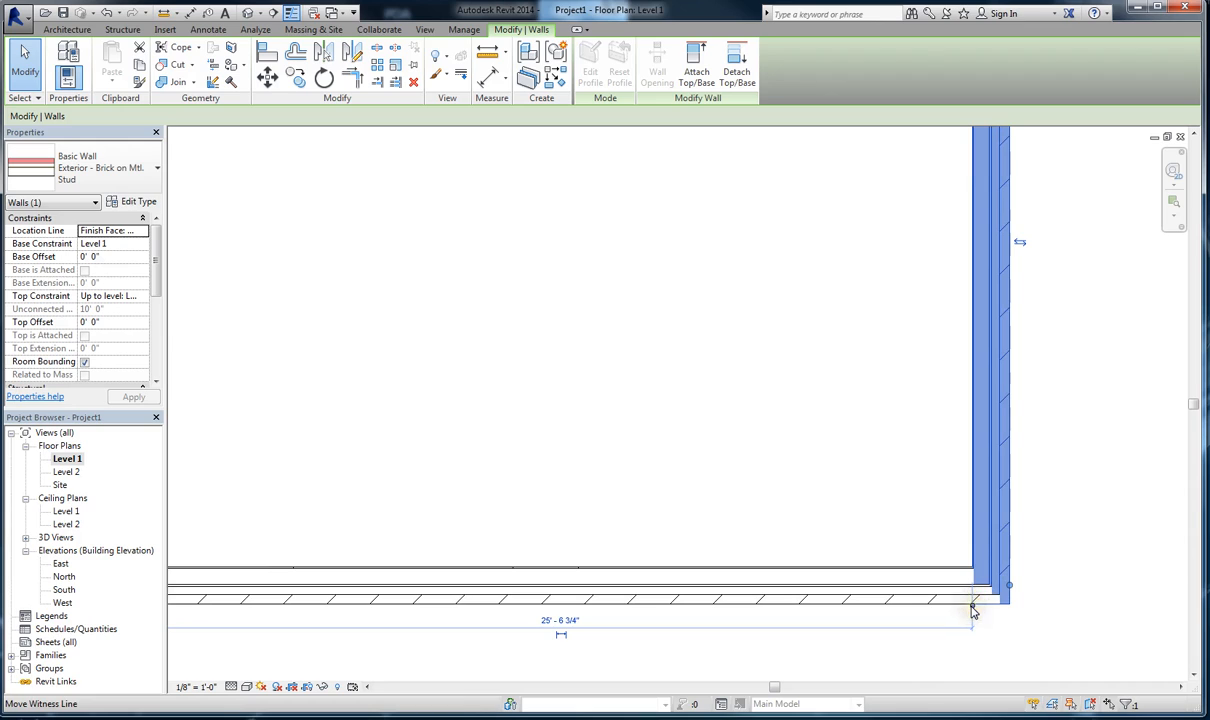
{"action": "left_click", "coordinate": [972, 610]}
{"action": "left_click_drag", "start_coordinate": [974, 608], "coordinate": [1006, 588]}
Step: Move the left witness line of the right exterior wall's temporary dimension to the left exterior wall's outer brick face
{"action": "scroll", "coordinate": [1027, 580], "scroll_direction": "down", "scroll_amount": 3}
{"action": "scroll", "coordinate": [440, 610], "scroll_direction": "up", "scroll_amount": 3}
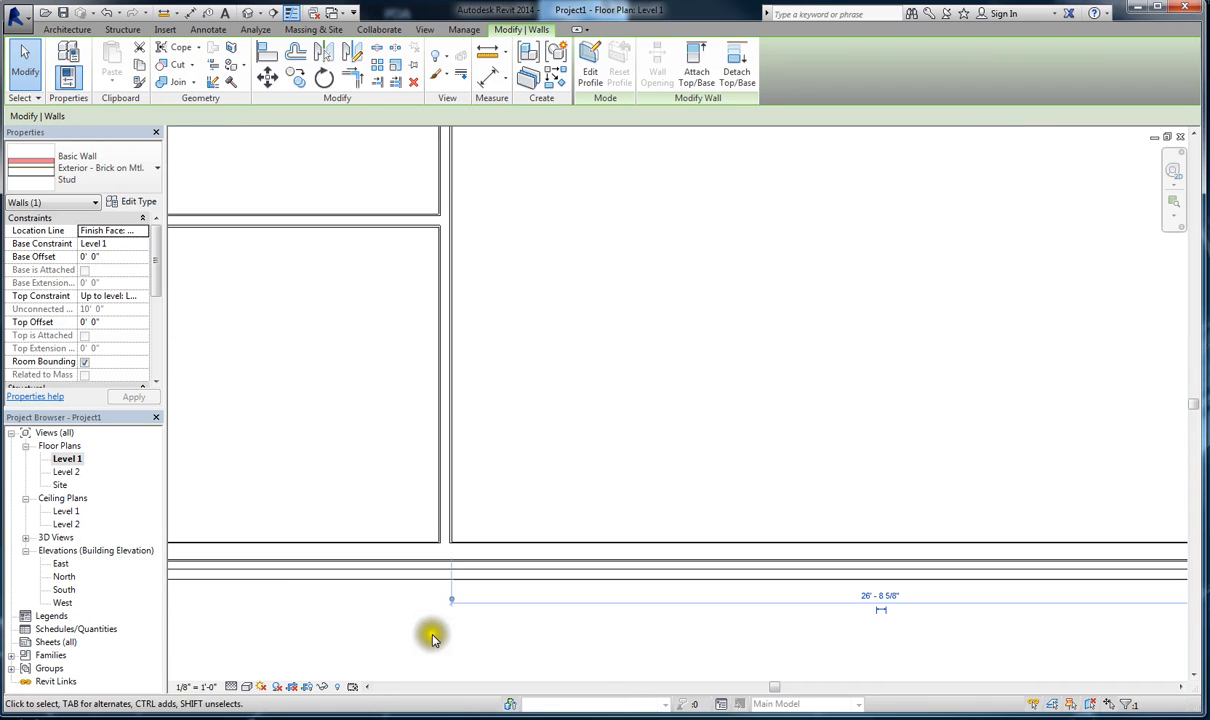
{"action": "left_click_drag", "start_coordinate": [455, 601], "coordinate": [227, 500]}
{"action": "scroll", "coordinate": [400, 530], "scroll_direction": "down", "scroll_amount": 2}
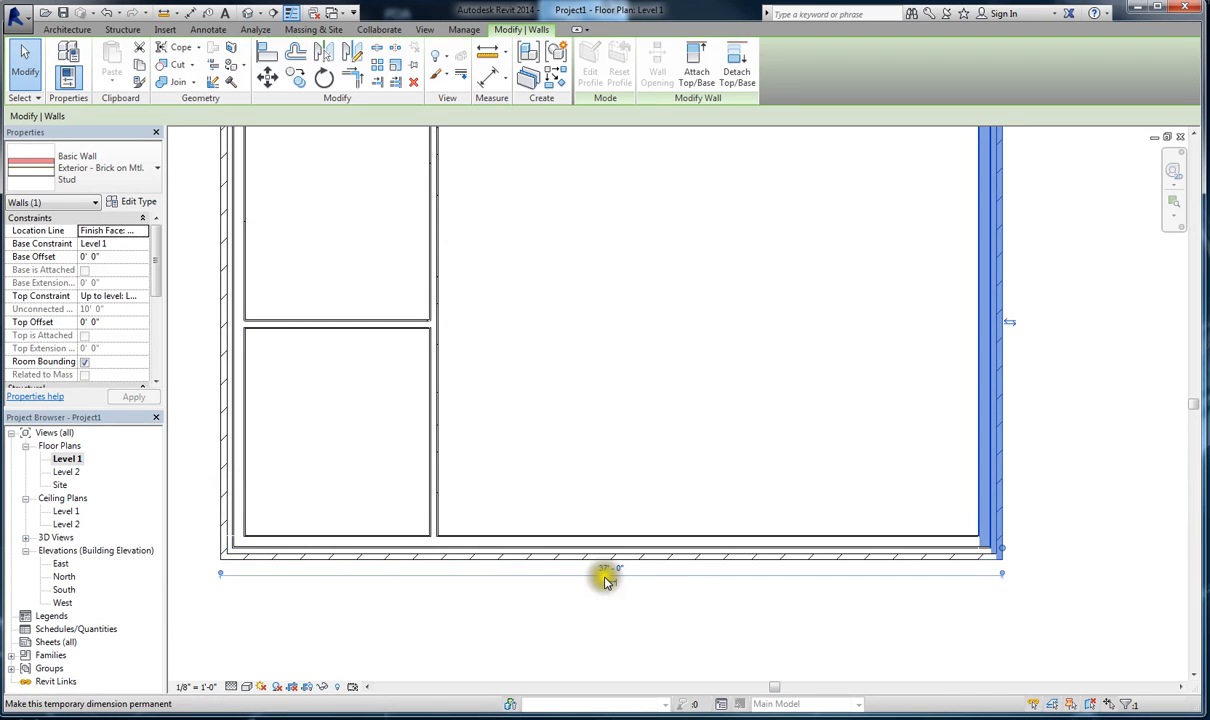
Step: Try overall widths of 35' and 36' 6" between the outer faces of the left and right exterior walls
{"action": "left_click", "coordinate": [610, 569]}
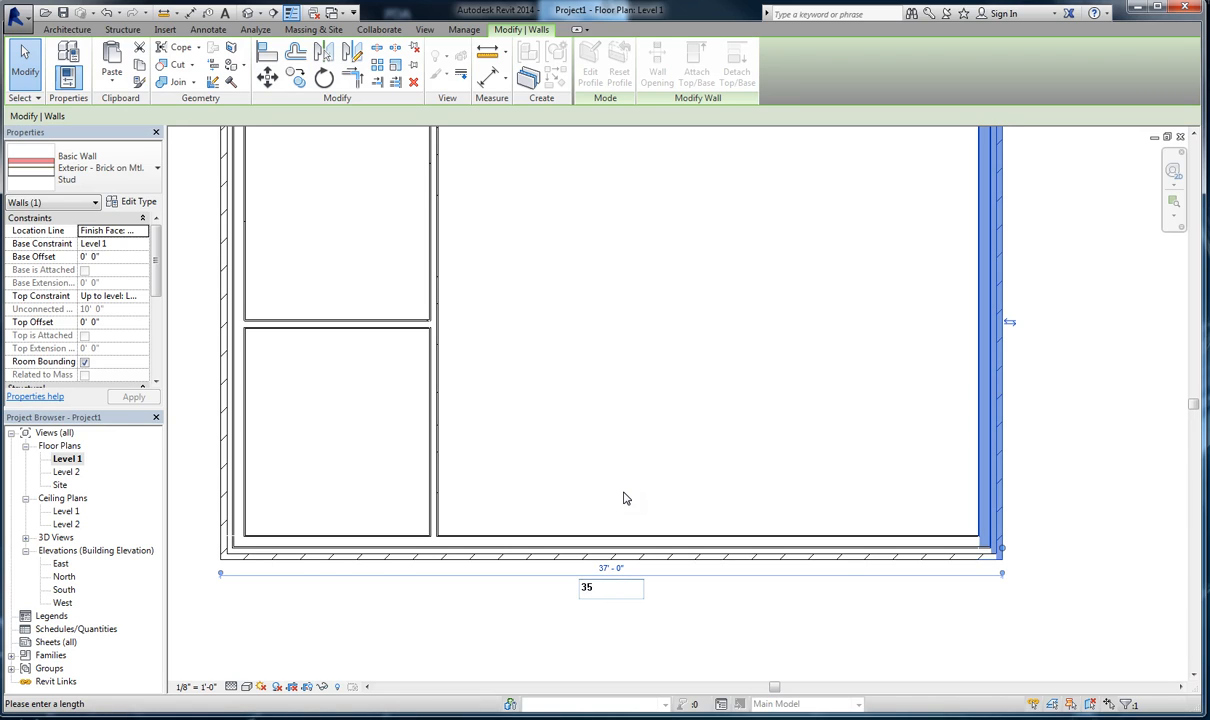
{"action": "key", "text": "Return"}
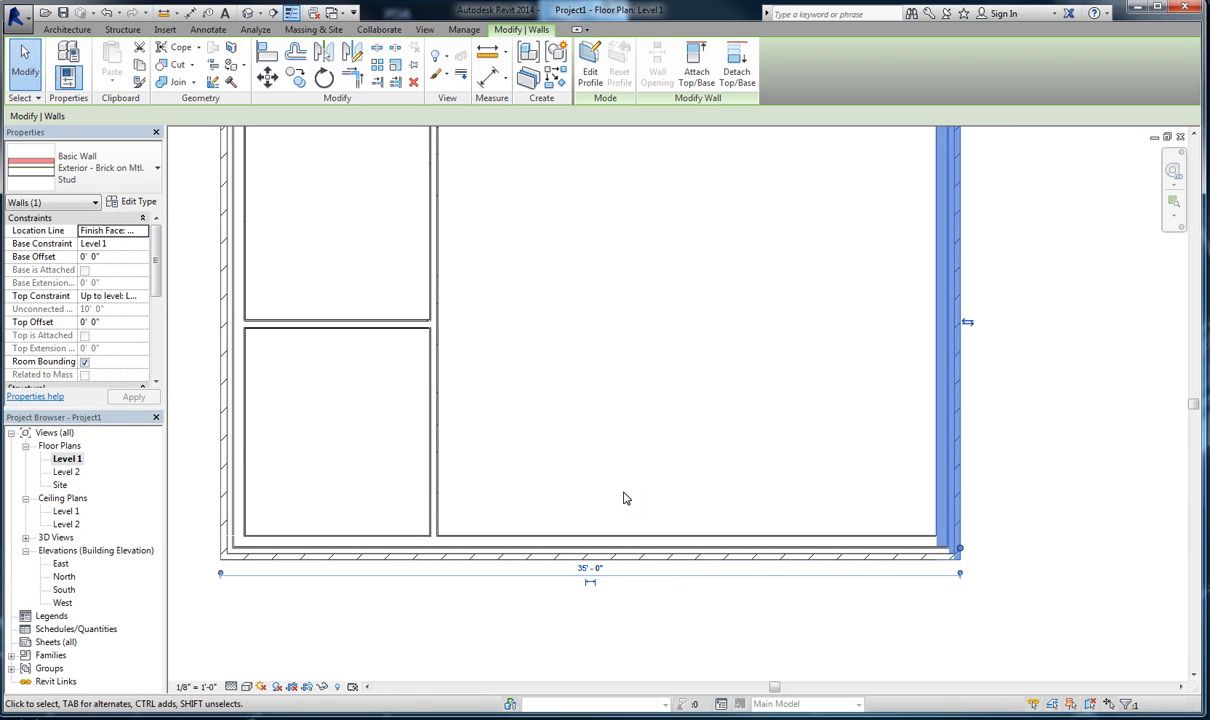
{"action": "left_click", "coordinate": [587, 569]}
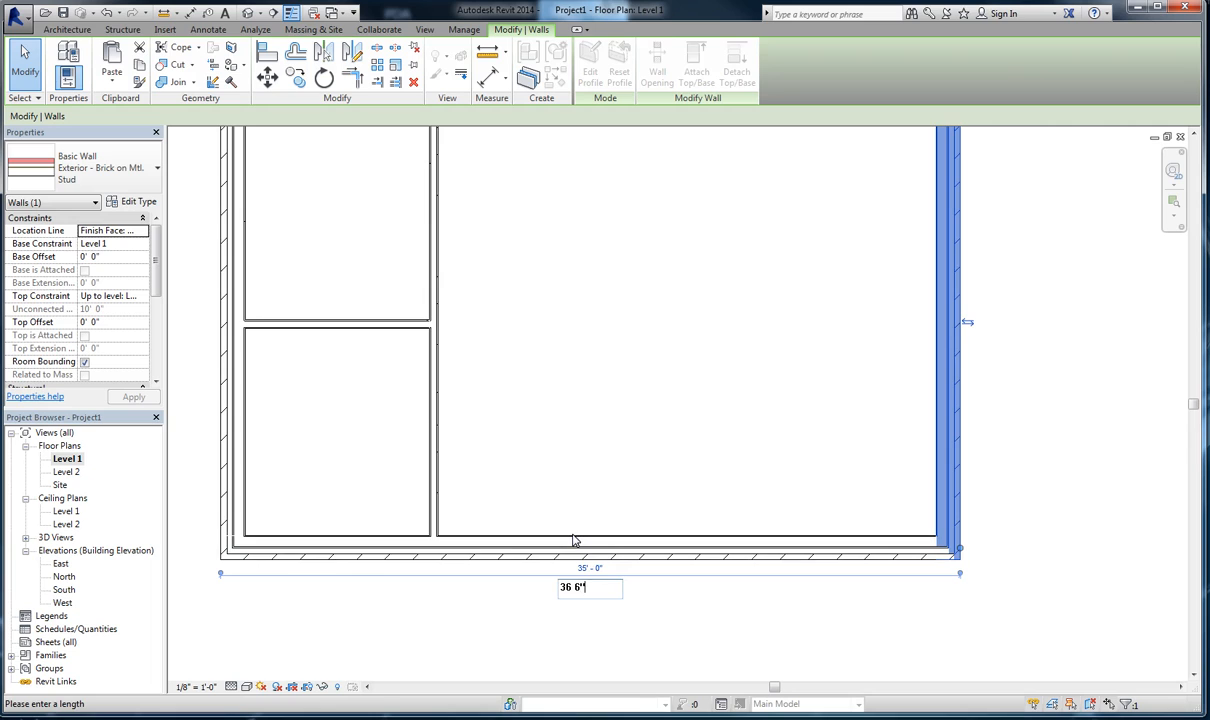
{"action": "key", "text": "Return"}
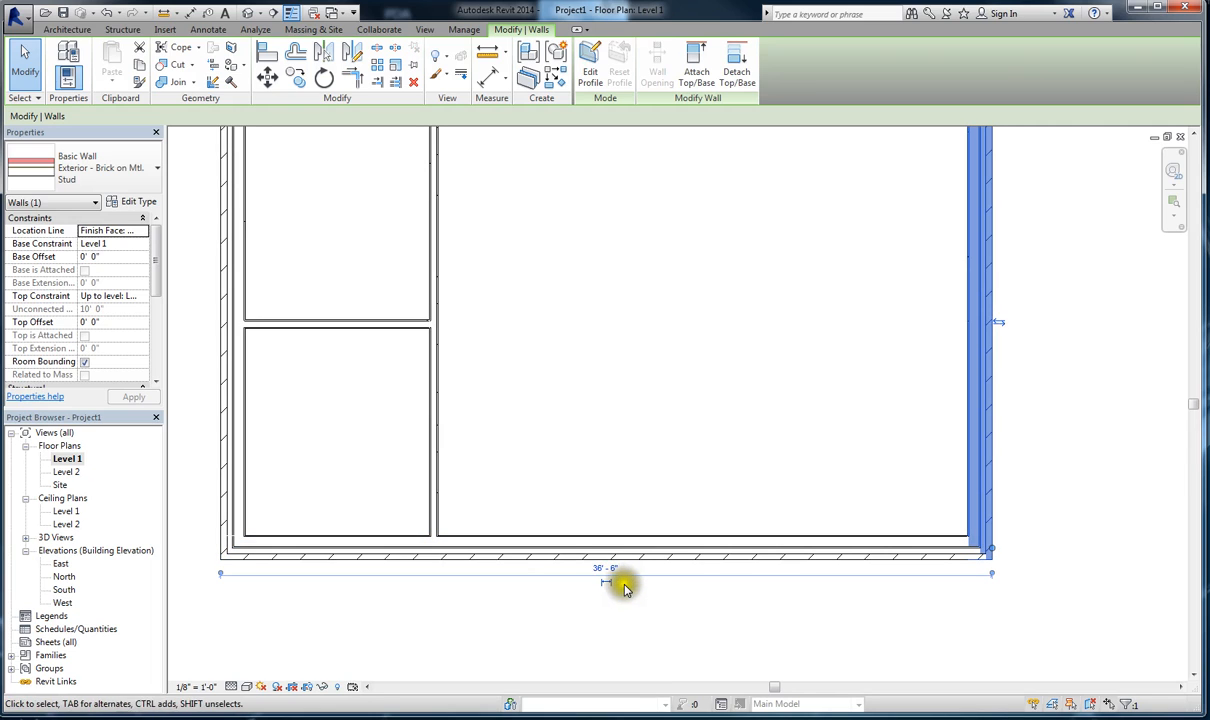
Step: Set the overall width between the outer faces of the left and right exterior walls to 35' 4"
{"action": "left_click", "coordinate": [610, 568]}
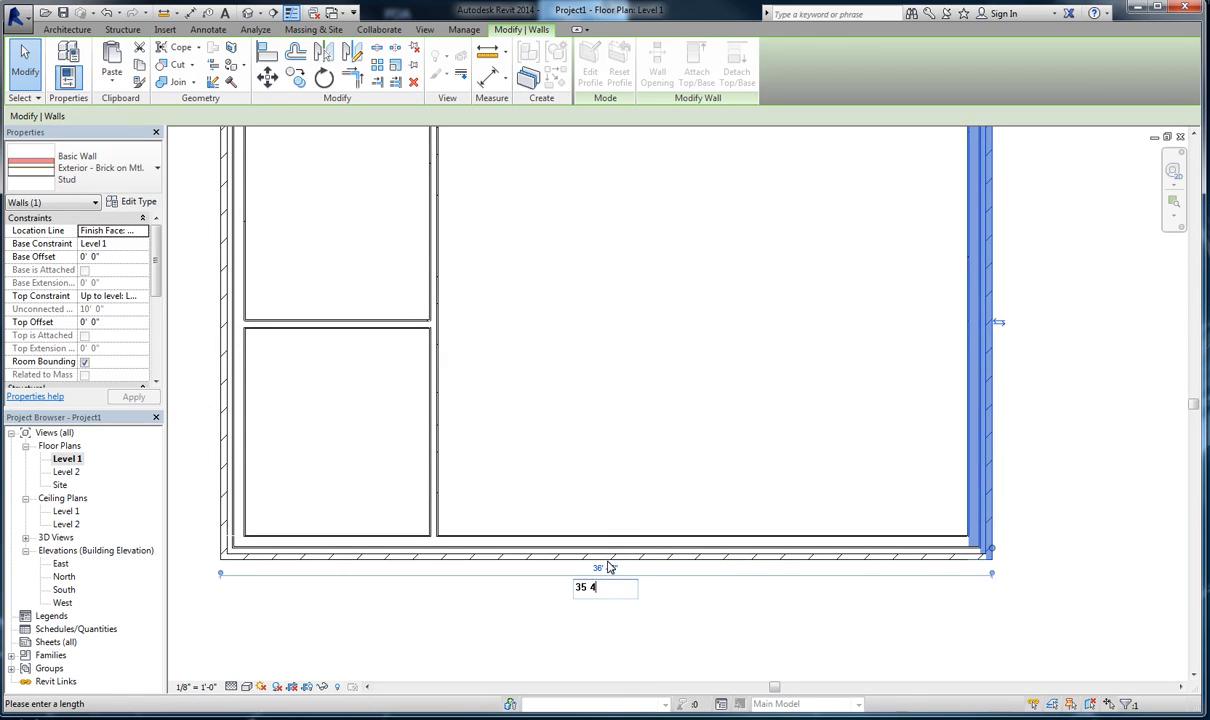
{"action": "key", "text": "Return"}
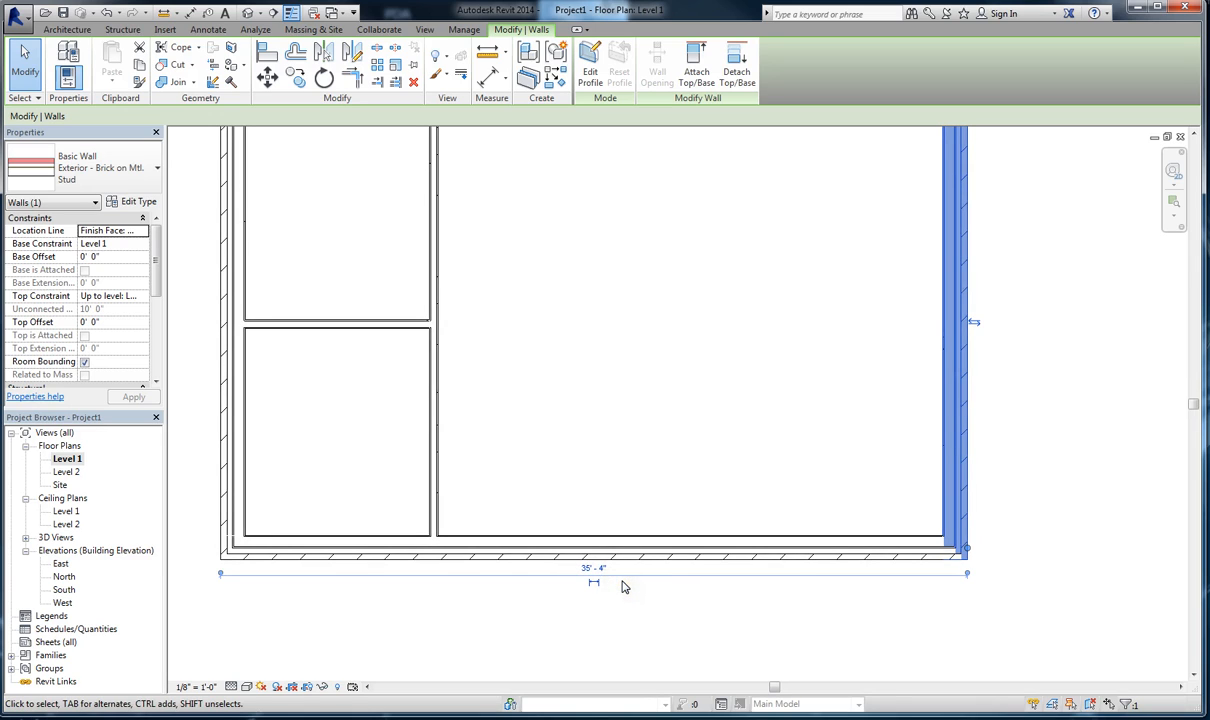
Step: Select the vertical interior partition and examine where the witness lines of its temporary dimensions meet the left exterior wall and the partition
{"action": "scroll", "coordinate": [764, 643], "scroll_direction": "down", "scroll_amount": 2}
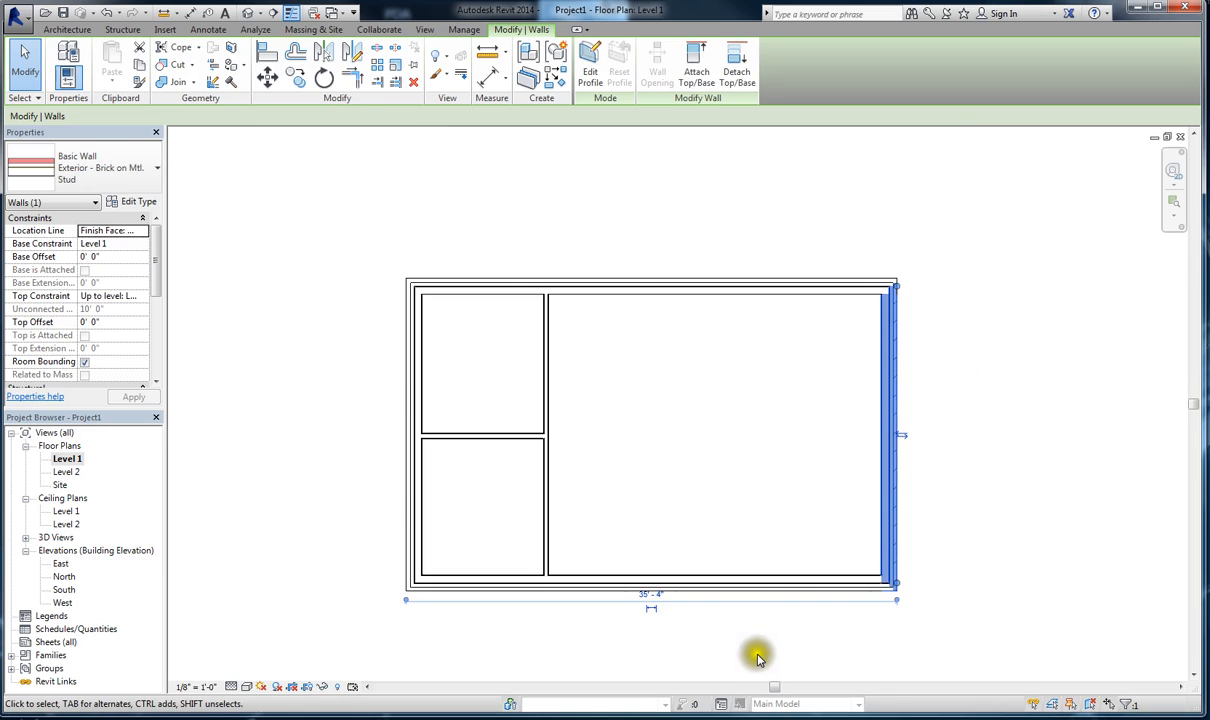
{"action": "scroll", "coordinate": [553, 545], "scroll_direction": "up", "scroll_amount": 1}
{"action": "left_click", "coordinate": [559, 545]}
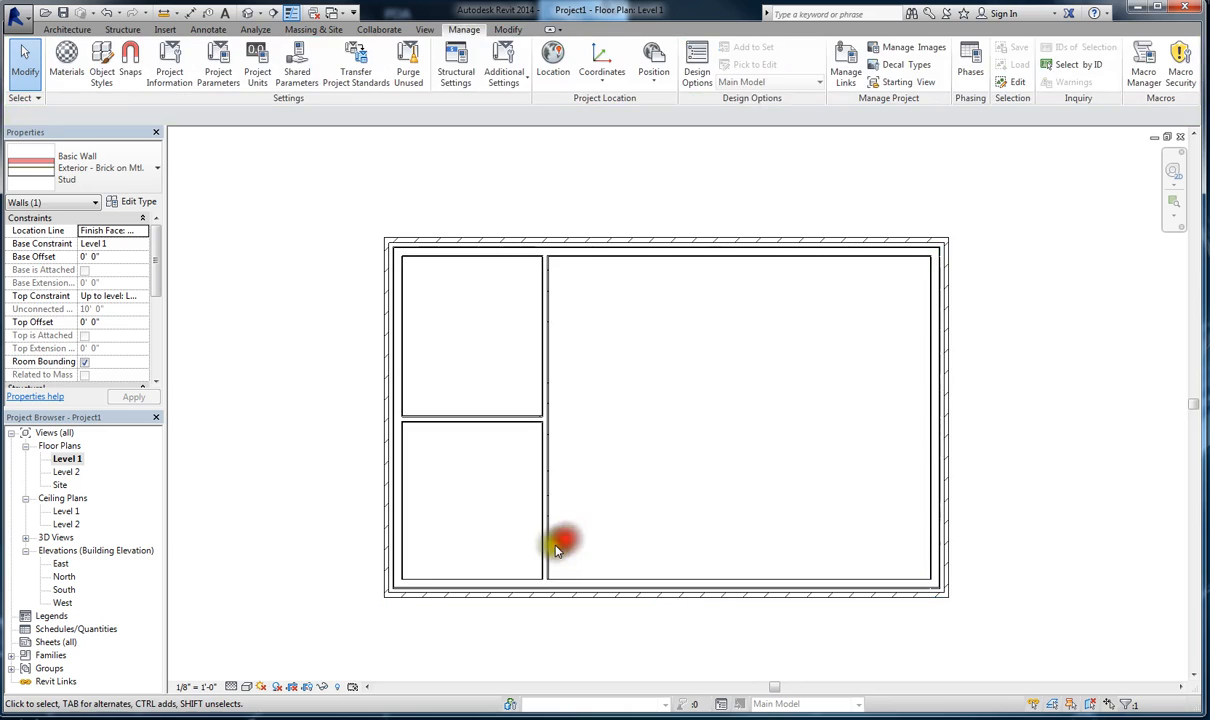
{"action": "left_click", "coordinate": [545, 543]}
{"action": "scroll", "coordinate": [440, 618], "scroll_direction": "up", "scroll_amount": 1}
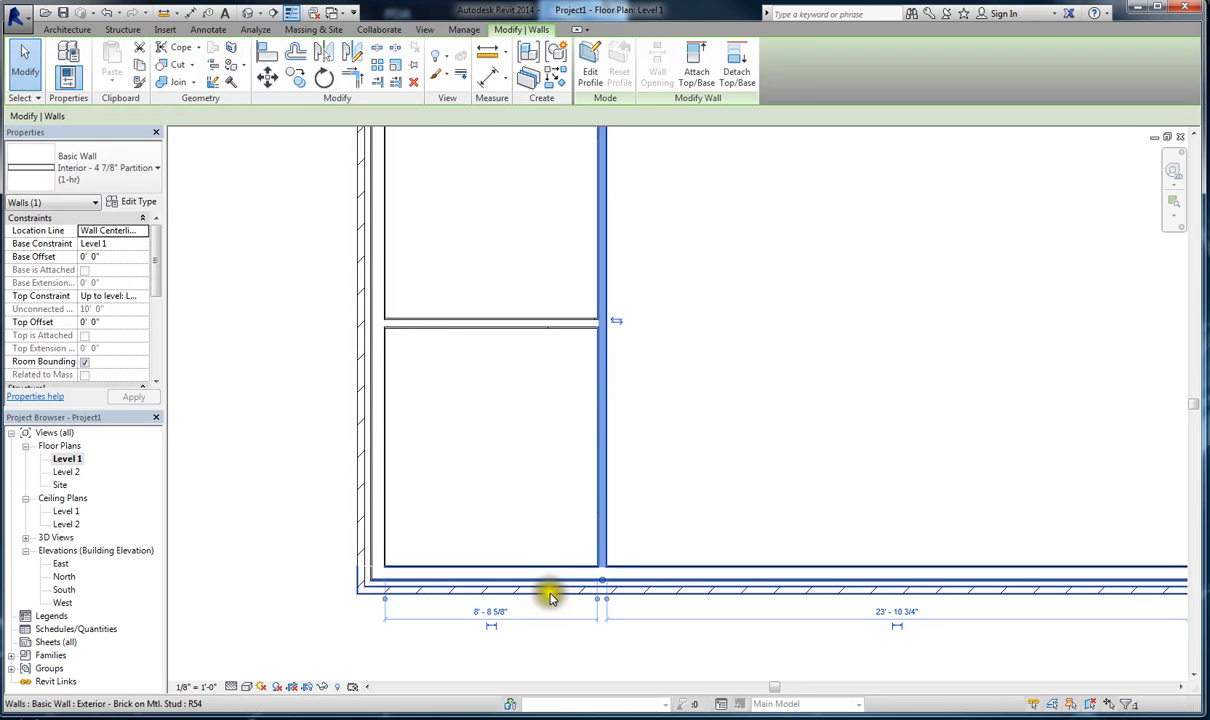
{"action": "scroll", "coordinate": [453, 618], "scroll_direction": "up", "scroll_amount": 2}
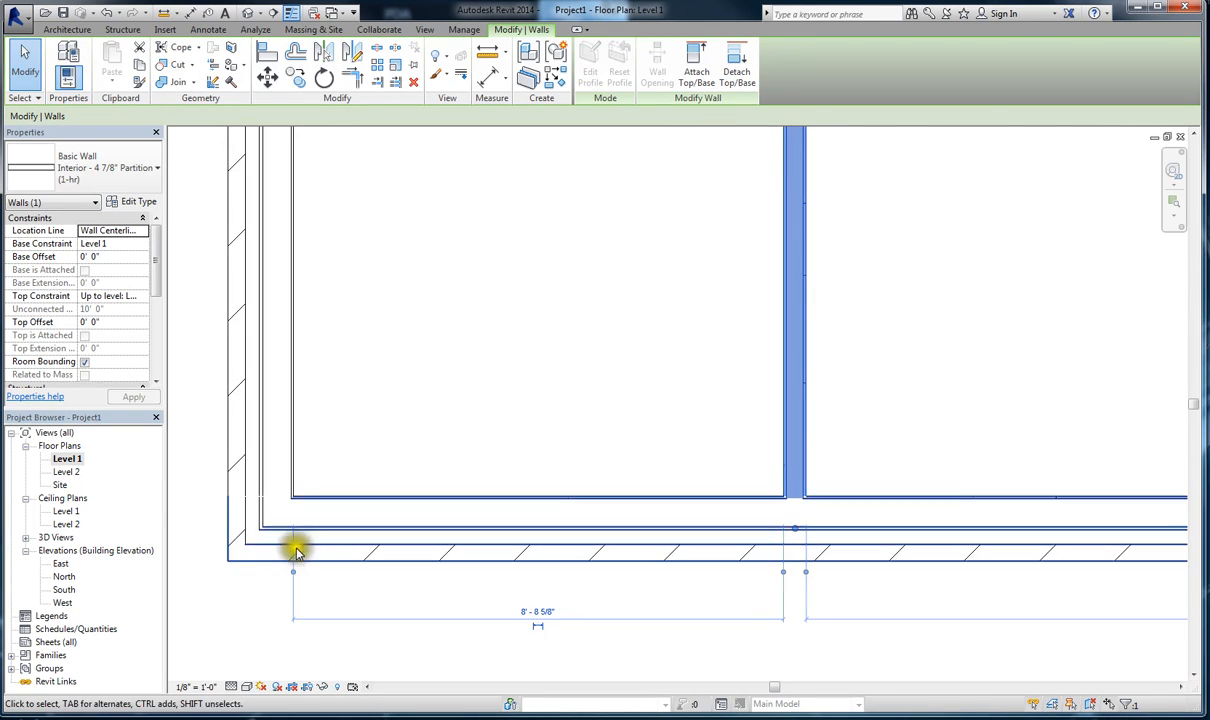
{"action": "scroll", "coordinate": [288, 515], "scroll_direction": "up", "scroll_amount": 2}
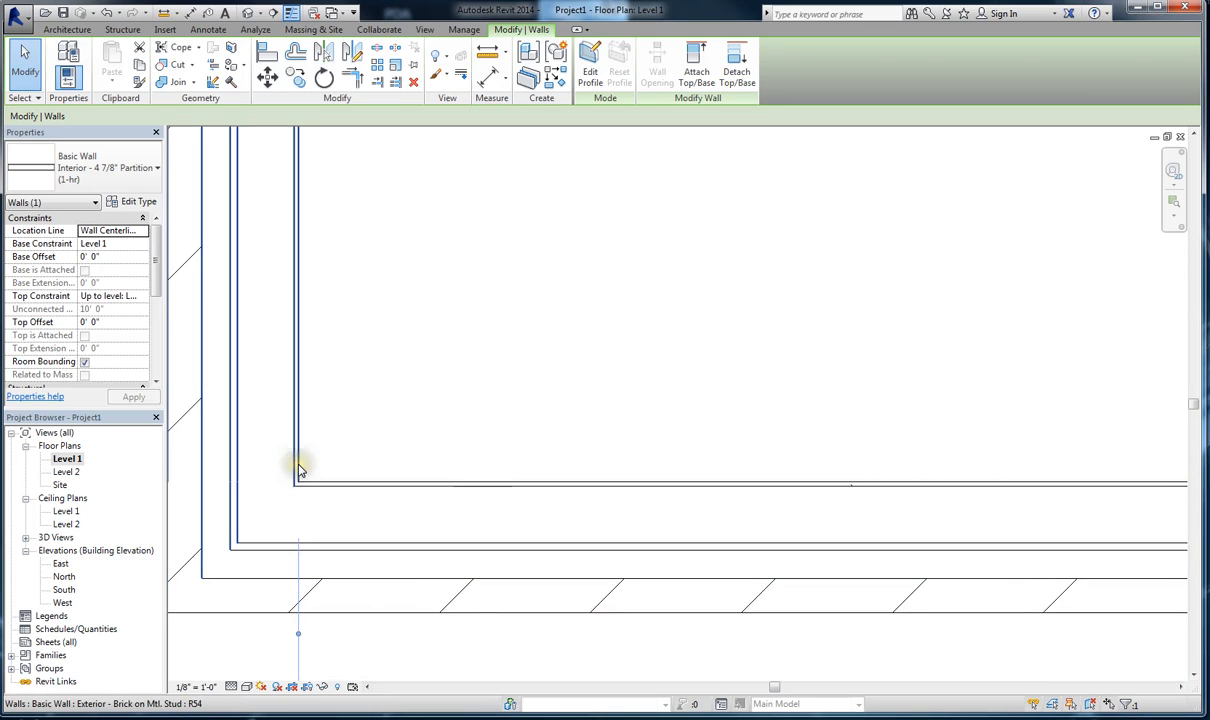
{"action": "scroll", "coordinate": [298, 472], "scroll_direction": "down", "scroll_amount": 3}
{"action": "scroll", "coordinate": [656, 510], "scroll_direction": "up", "scroll_amount": 4}
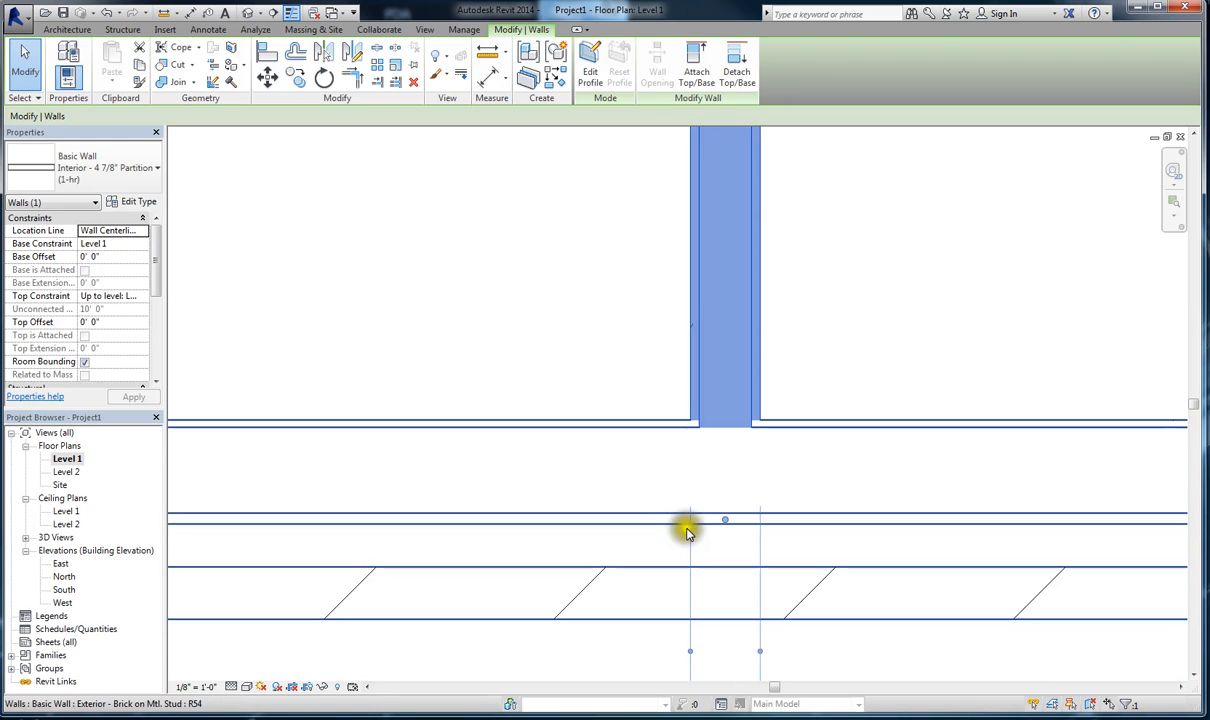
{"action": "scroll", "coordinate": [750, 412], "scroll_direction": "down", "scroll_amount": 2}
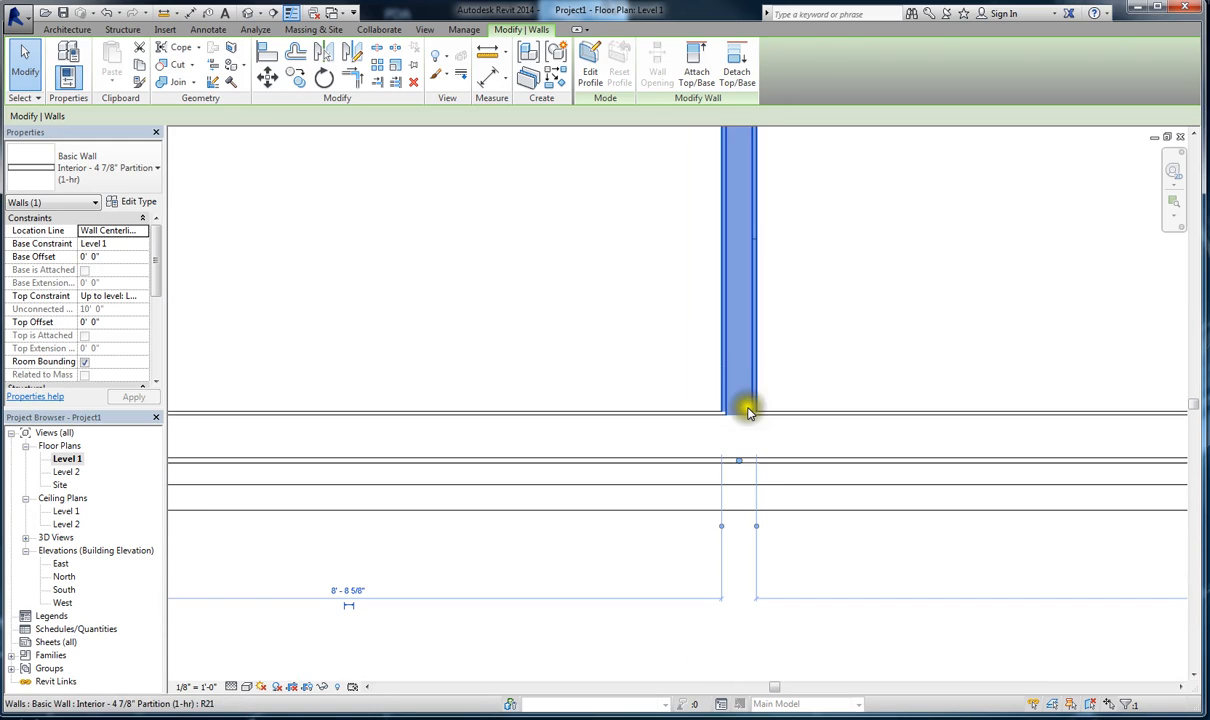
Step: Move the partition-side witness line of the vertical partition's left temporary dimension to the left face of the partition's stud layer
{"action": "left_click", "coordinate": [723, 528]}
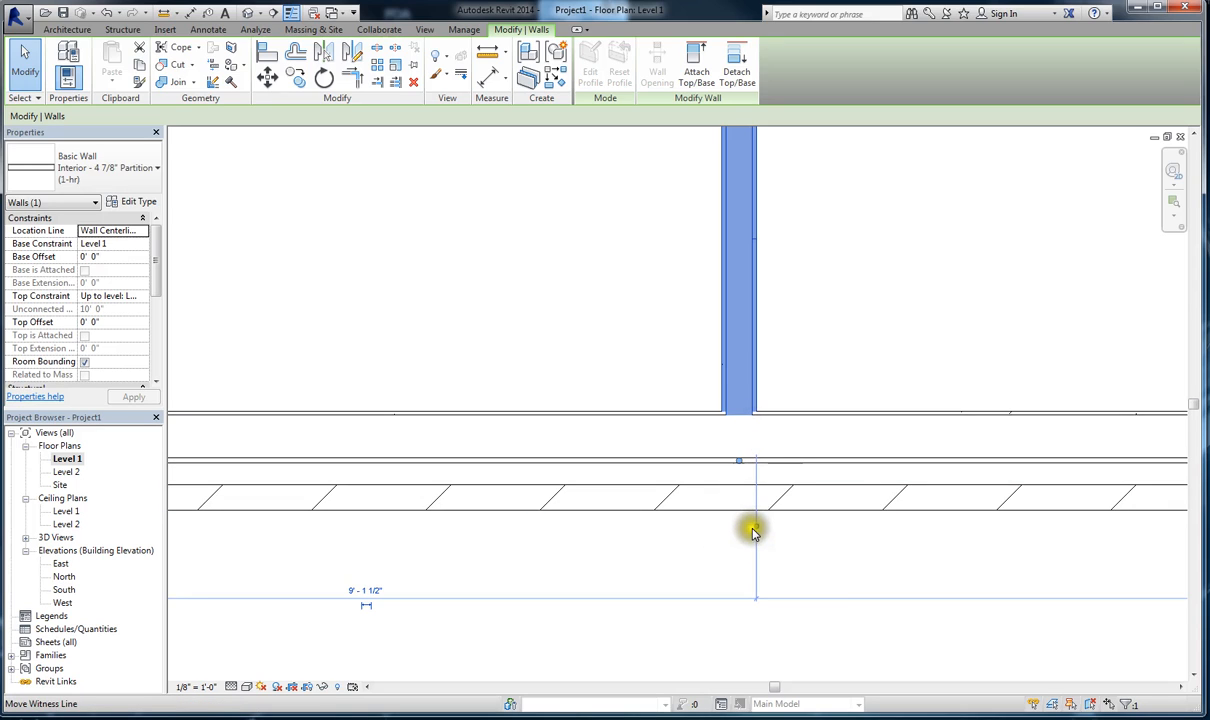
{"action": "left_click", "coordinate": [757, 530]}
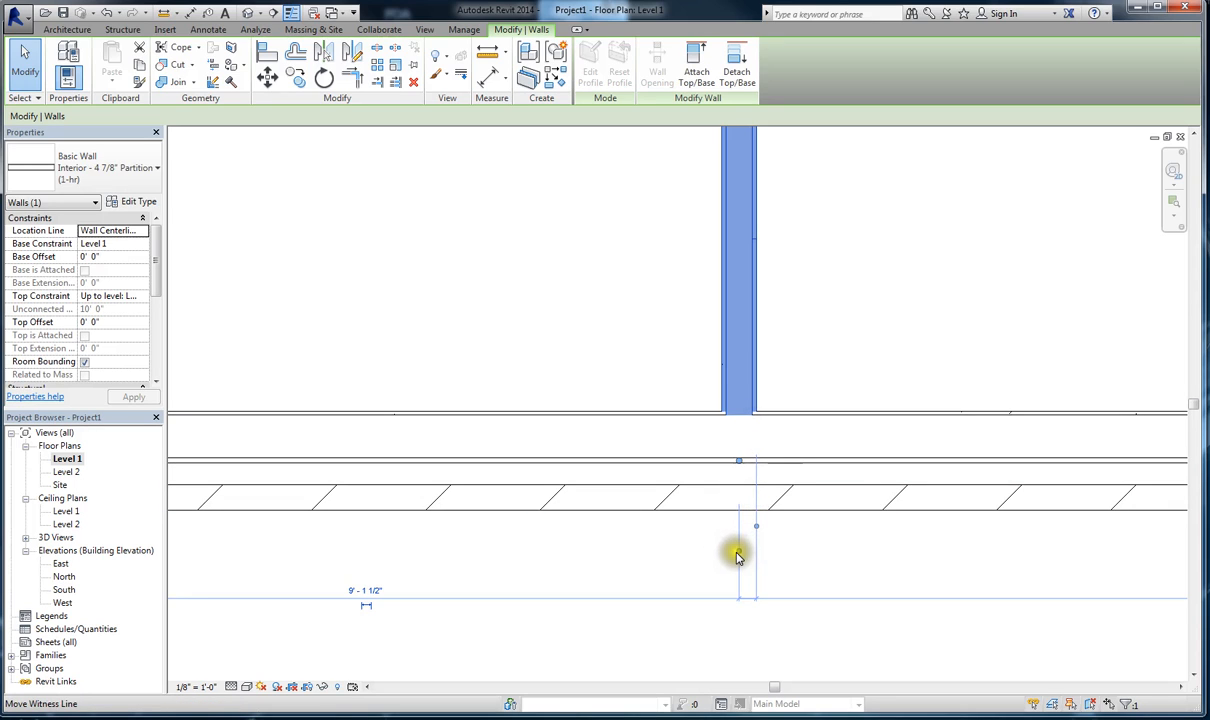
{"action": "left_click_drag", "start_coordinate": [740, 556], "coordinate": [724, 376]}
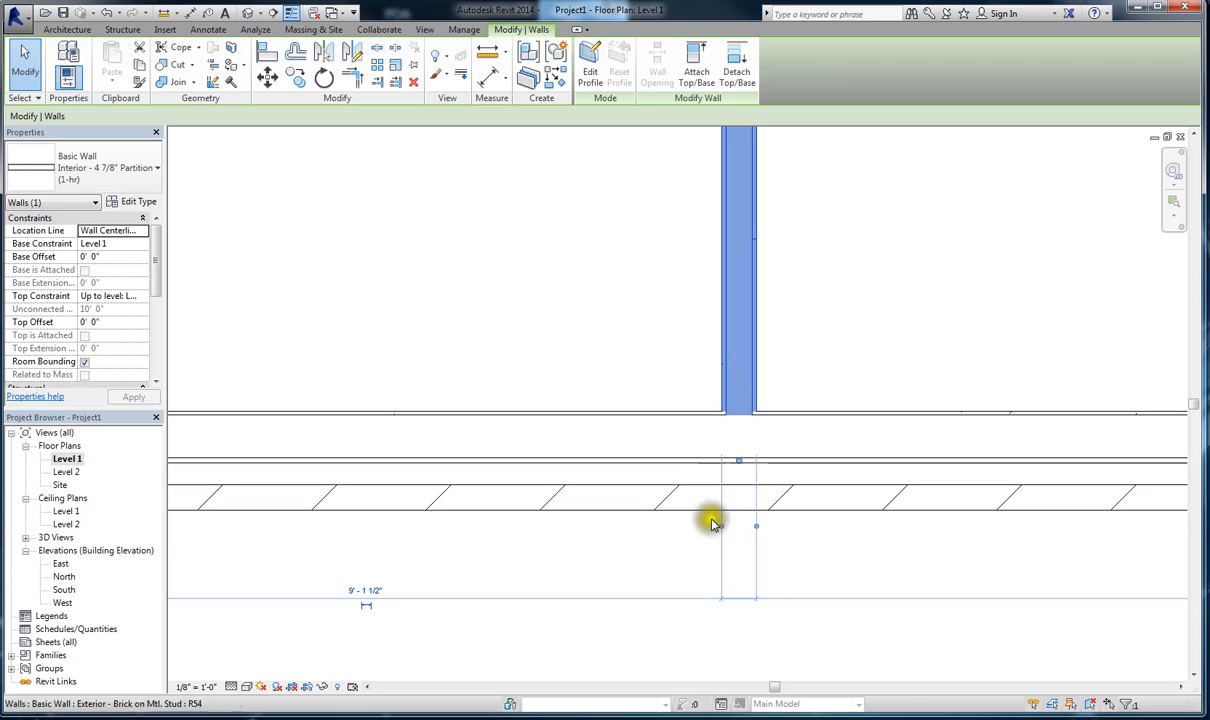
{"action": "left_click_drag", "start_coordinate": [723, 530], "coordinate": [724, 379]}
{"action": "key", "text": "Tab"}
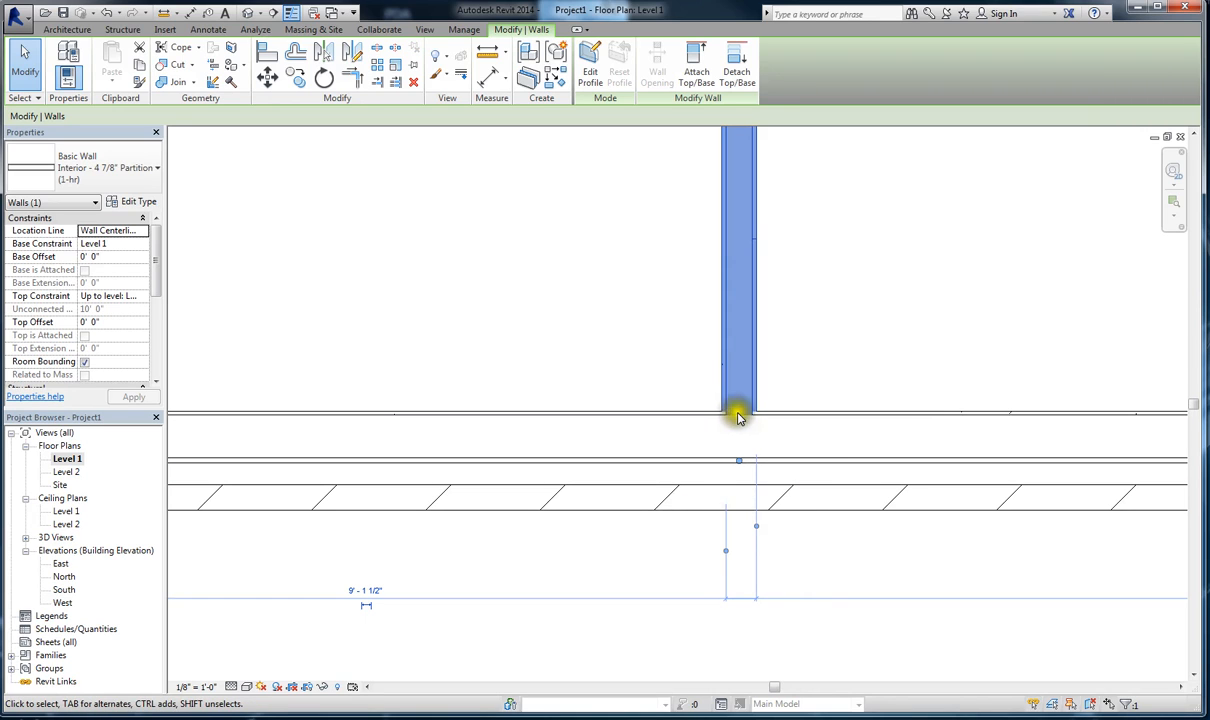
Step: Move the left witness line of the vertical partition's temporary dimension to the left exterior wall's outer brick face
{"action": "scroll", "coordinate": [961, 478], "scroll_direction": "down", "scroll_amount": 2}
{"action": "scroll", "coordinate": [365, 465], "scroll_direction": "up", "scroll_amount": 2}
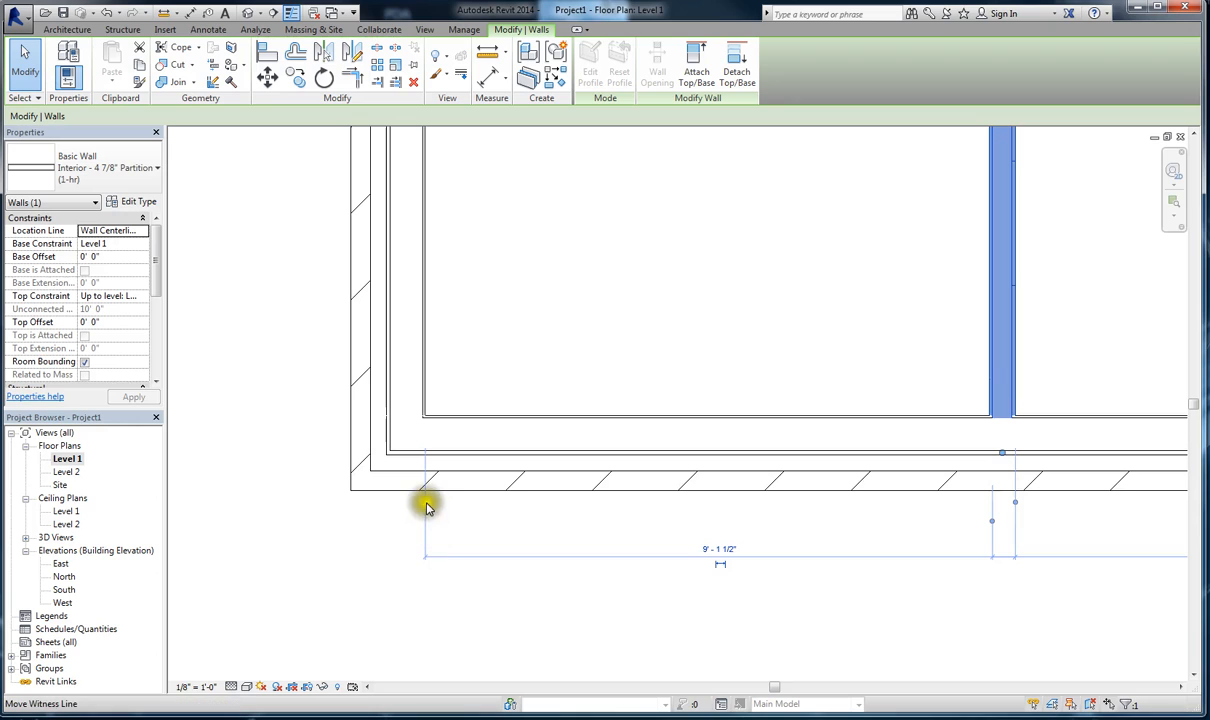
{"action": "left_click_drag", "start_coordinate": [425, 505], "coordinate": [351, 378]}
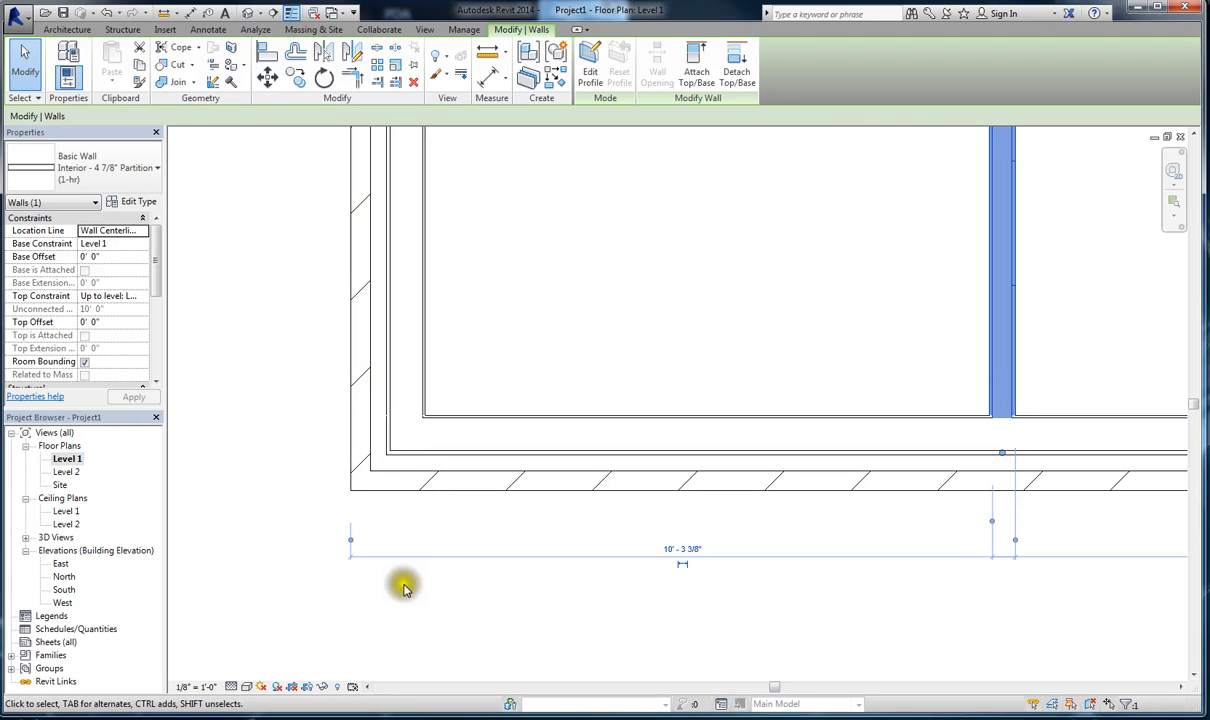
Step: Set the distance from the left exterior wall's outer brick face to the vertical partition's left stud face to 10' 6" and deselect the partition
{"action": "scroll", "coordinate": [397, 610], "scroll_direction": "down", "scroll_amount": 1}
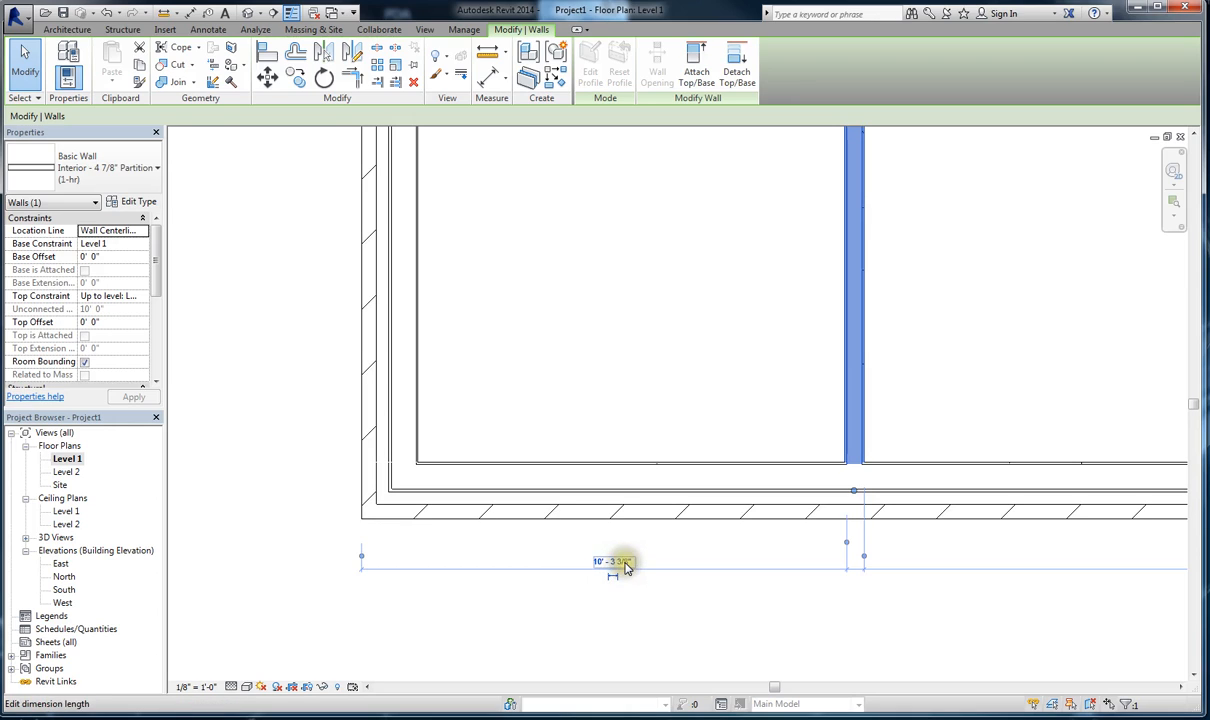
{"action": "left_click", "coordinate": [622, 563]}
{"action": "type", "text": "10"}
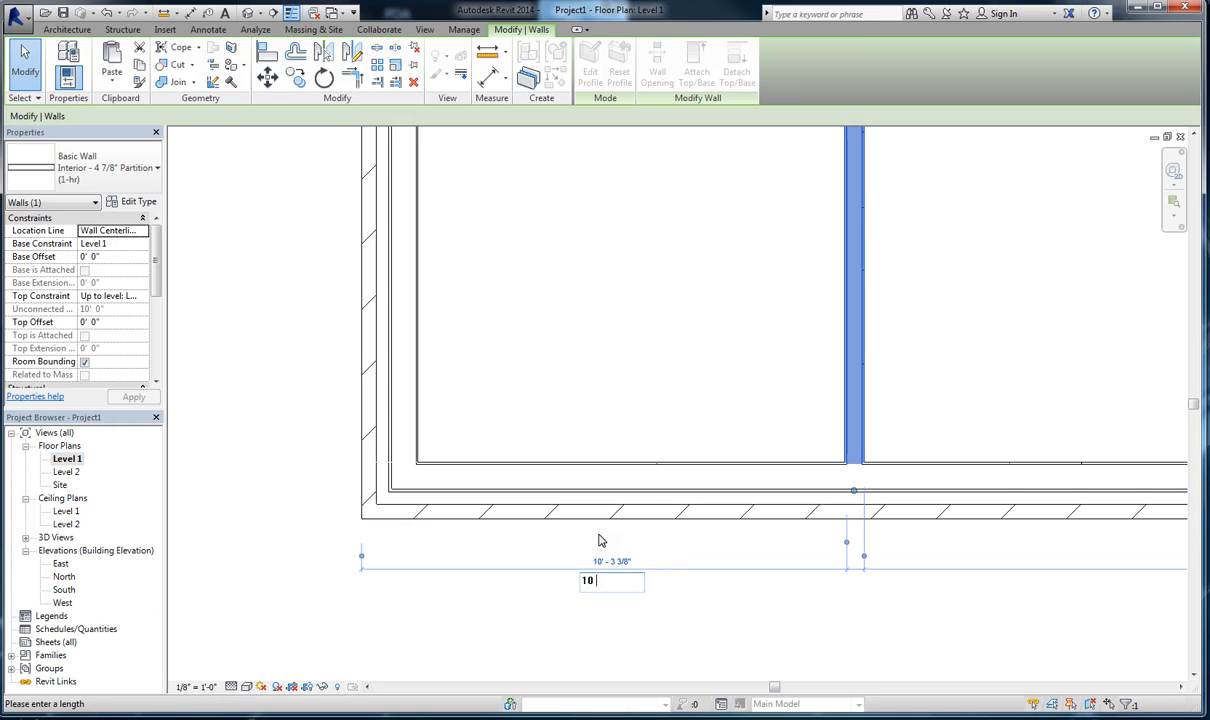
{"action": "type", "text": " 6"}
{"action": "key", "text": "Return"}
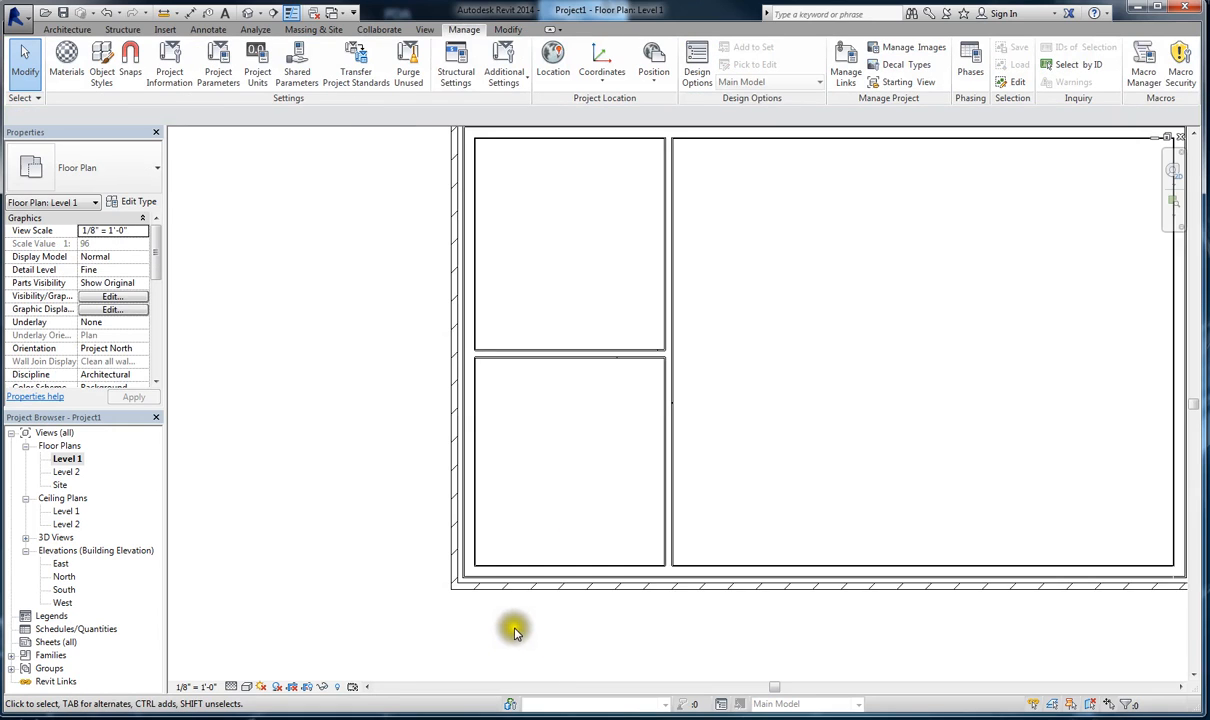
{"action": "scroll", "coordinate": [516, 632], "scroll_direction": "down", "scroll_amount": 2}
{"action": "scroll", "coordinate": [1015, 312], "scroll_direction": "up", "scroll_amount": 1}
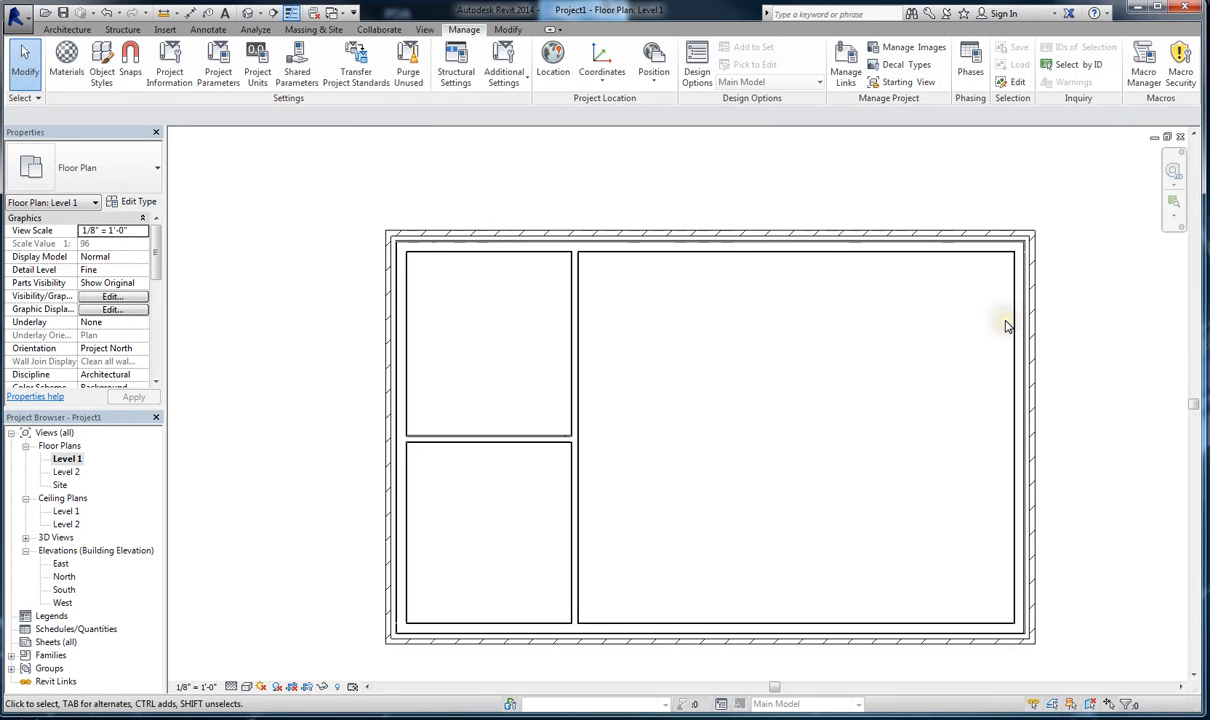